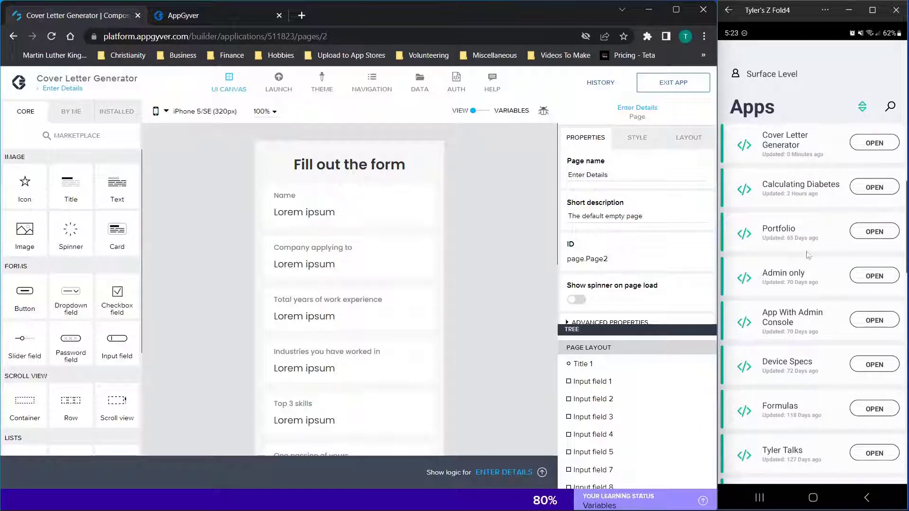
# Open the Cover Letter Generator app on the mirrored phone and bring up the cover letter template in Word.
pyautogui.click(874, 142)
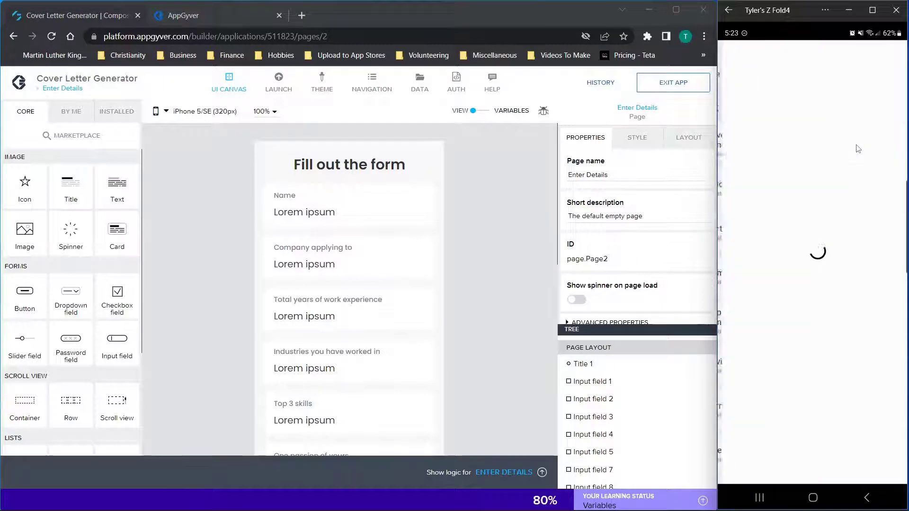
pyautogui.moveTo(569, 505)
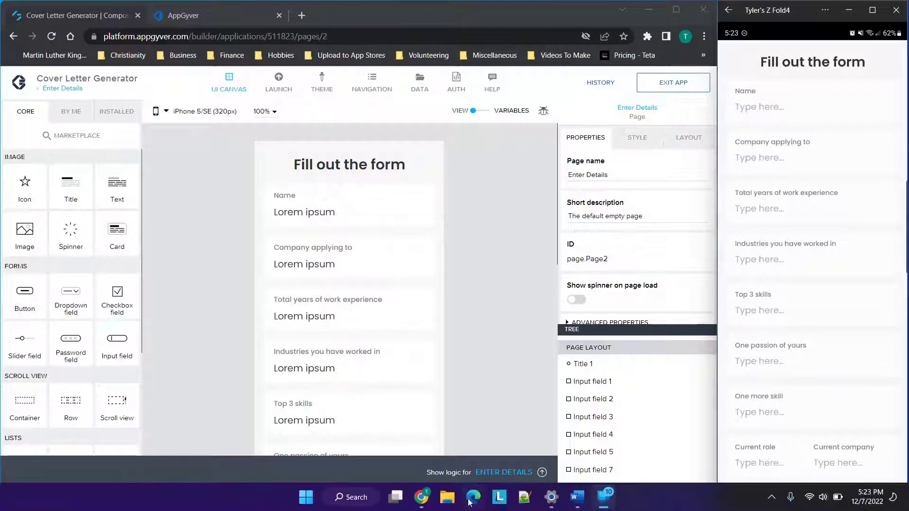
pyautogui.click(574, 498)
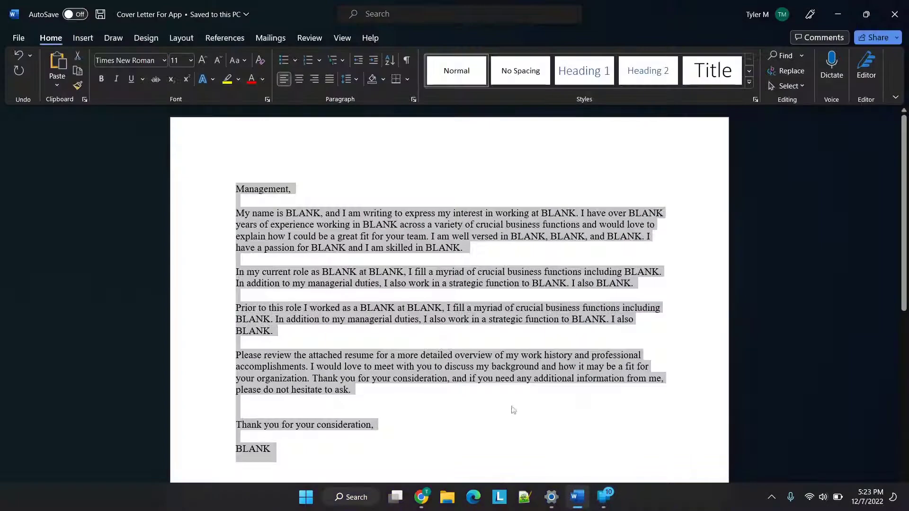
pyautogui.click(445, 313)
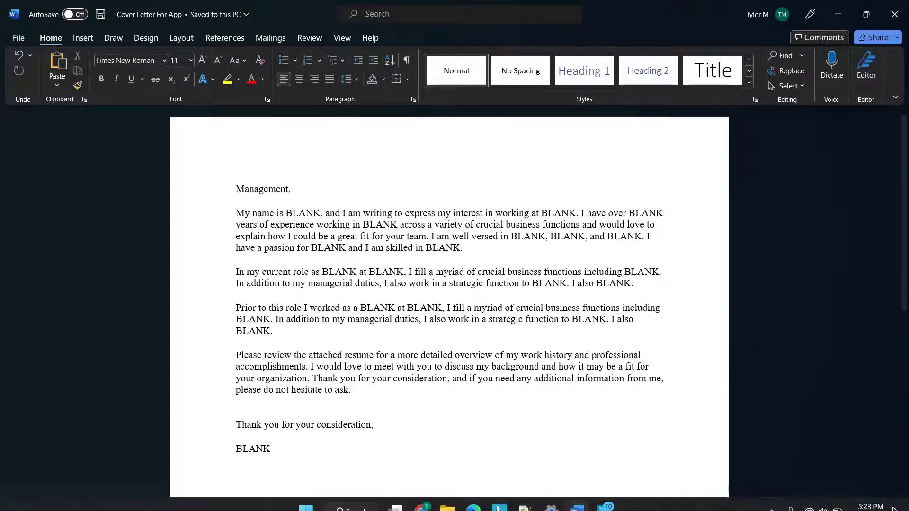
# Switch back to the AppGyver builder in Chrome and show the phone preview of the form beside it.
pyautogui.moveTo(424, 509)
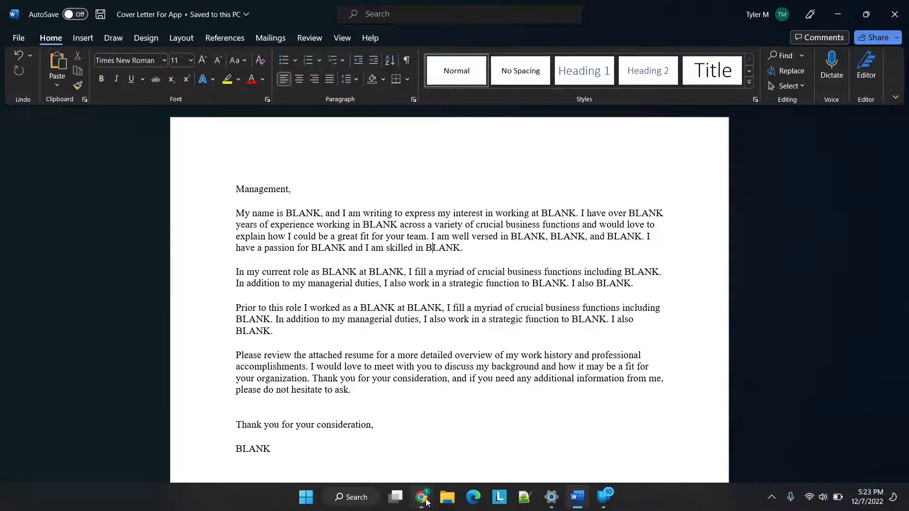
pyautogui.click(475, 433)
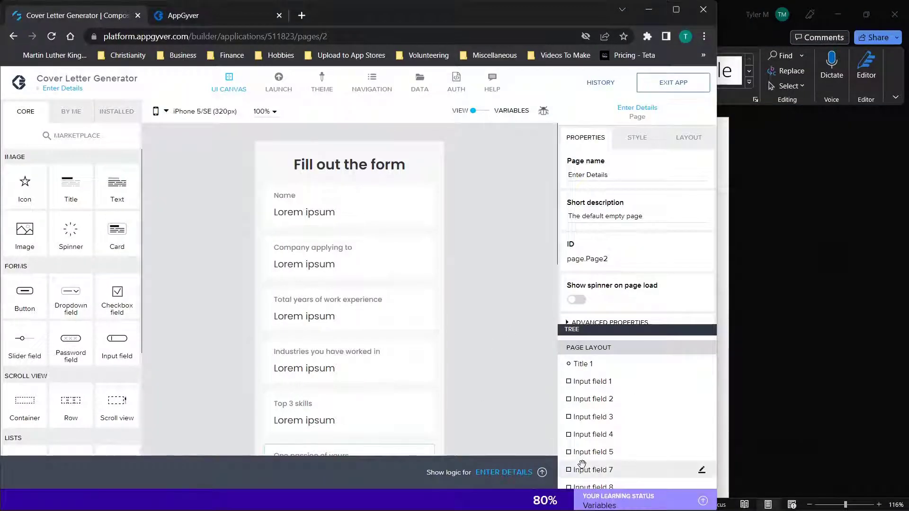
pyautogui.moveTo(703, 510)
pyautogui.click(603, 497)
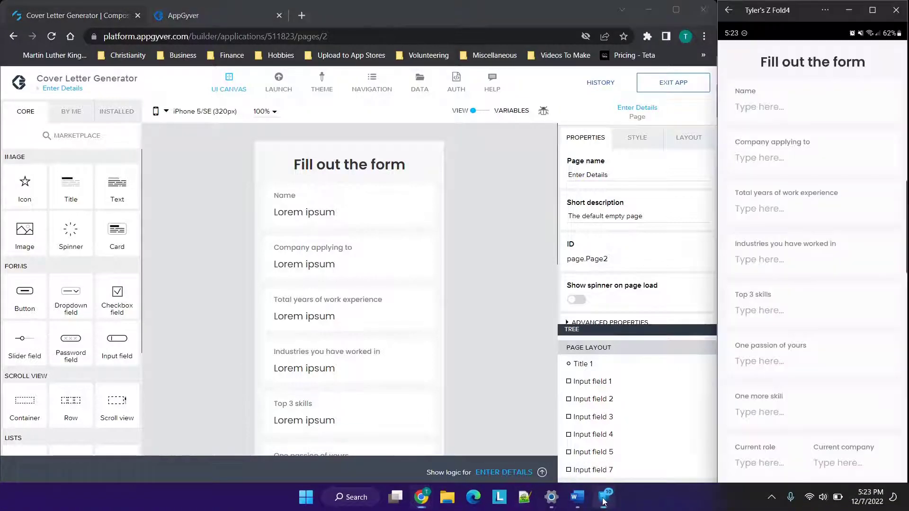
pyautogui.click(823, 267)
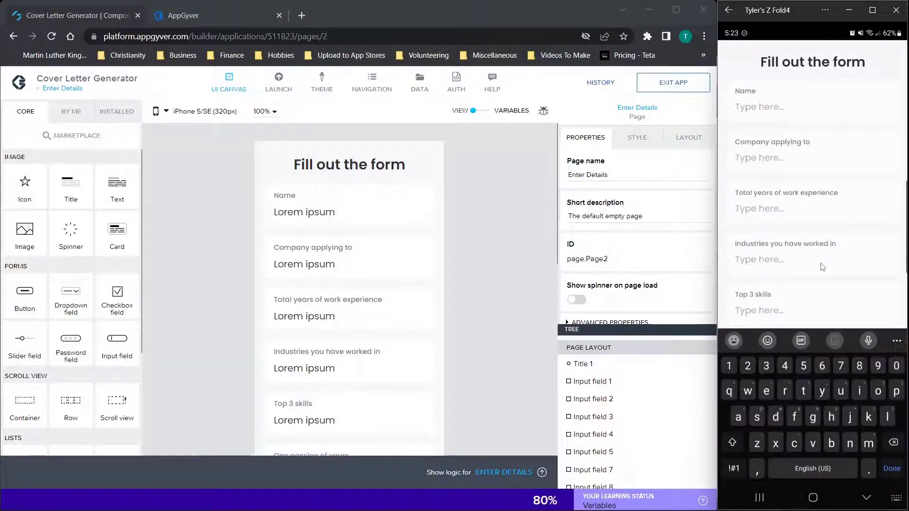
pyautogui.click(777, 65)
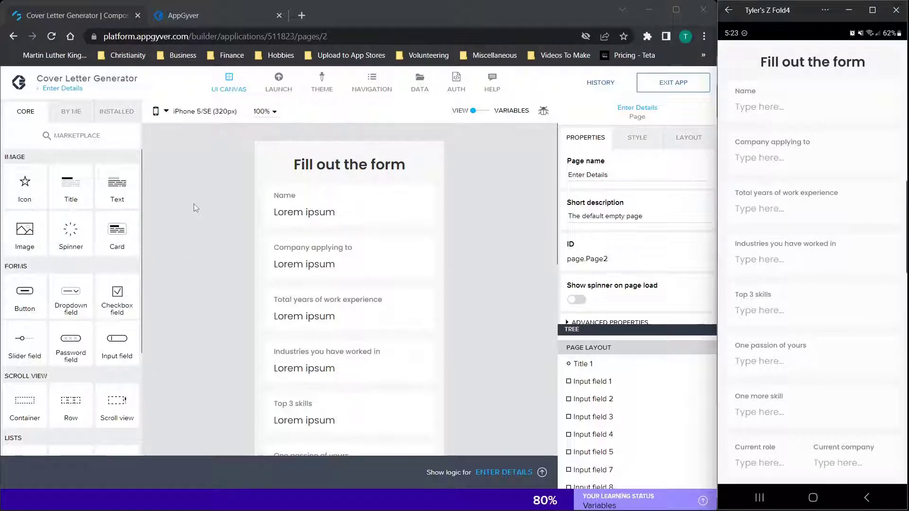
# Show the overview of the app's pages and reopen the Enter Details page.
pyautogui.scroll(-1, 194, 219)
pyautogui.scroll(1, 195, 220)
pyautogui.click(64, 89)
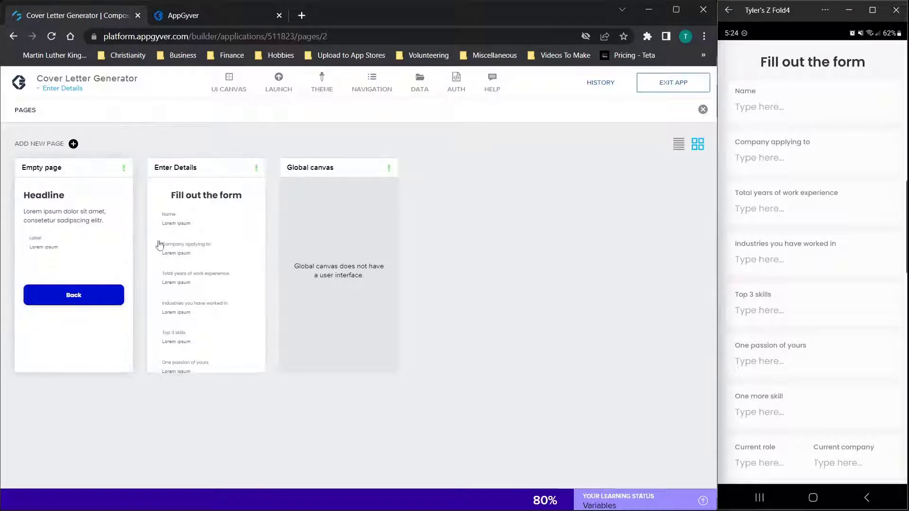
pyautogui.click(202, 258)
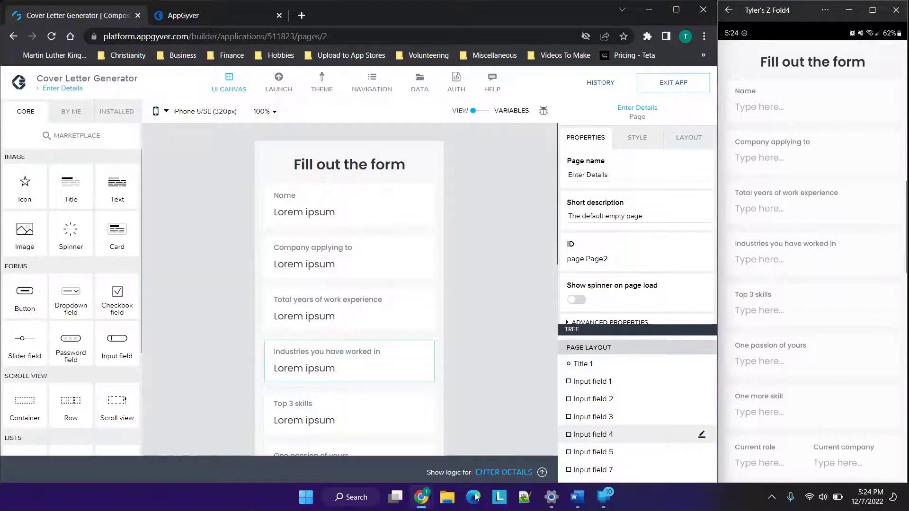
# Review the BLANK placeholders in the Word cover letter template and return to the builder with the phone preview.
pyautogui.click(578, 498)
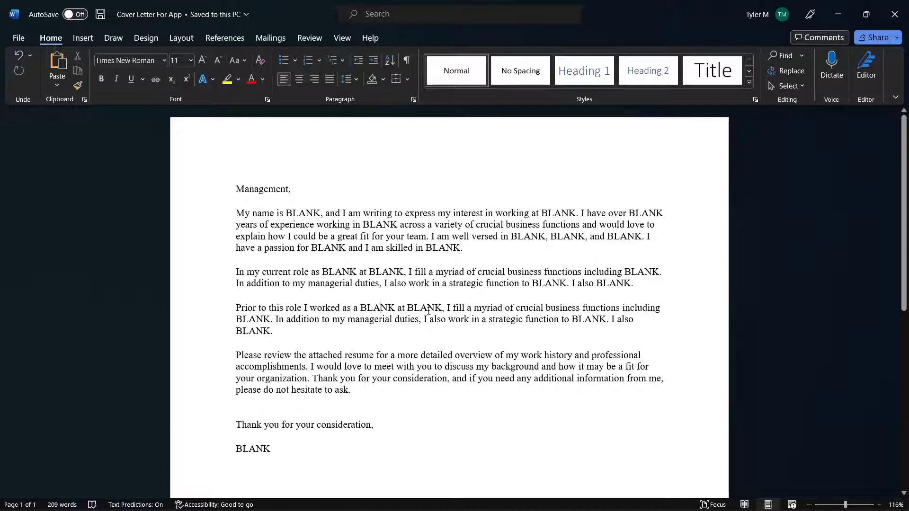
pyautogui.click(330, 271)
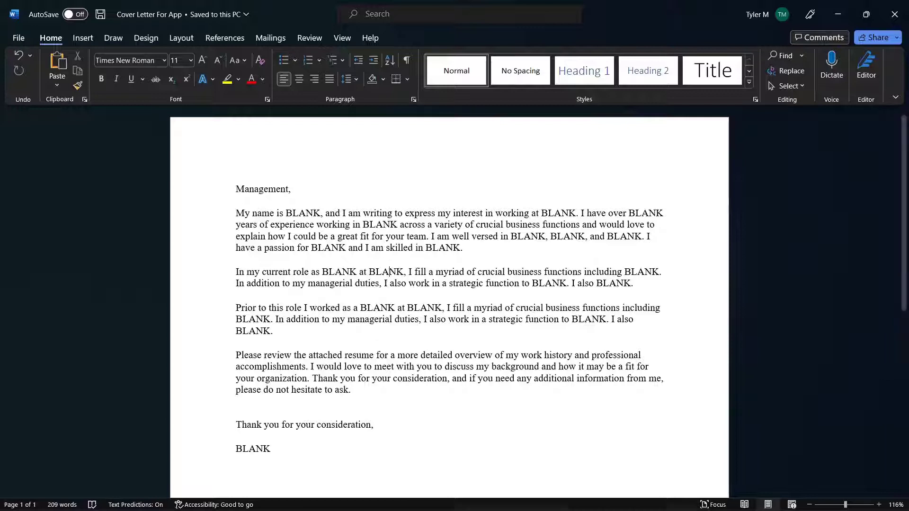
pyautogui.moveTo(472, 507)
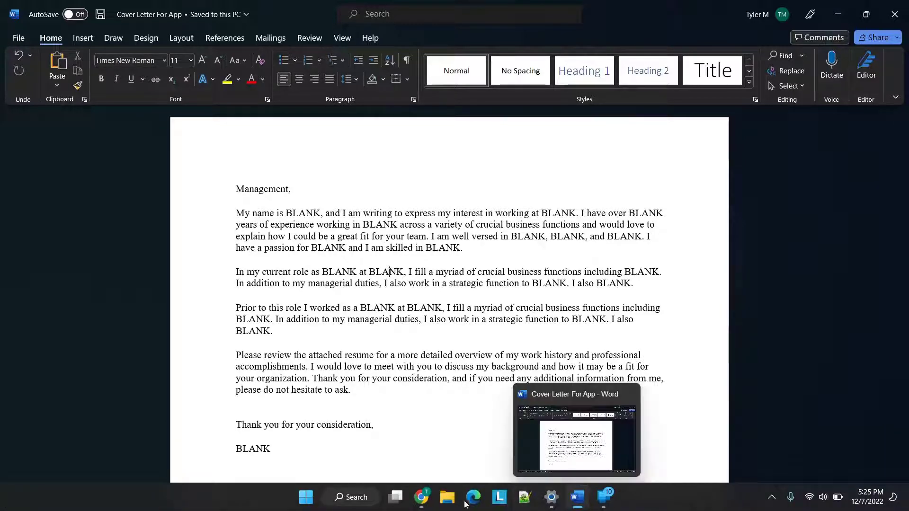
pyautogui.moveTo(418, 498)
pyautogui.click(473, 441)
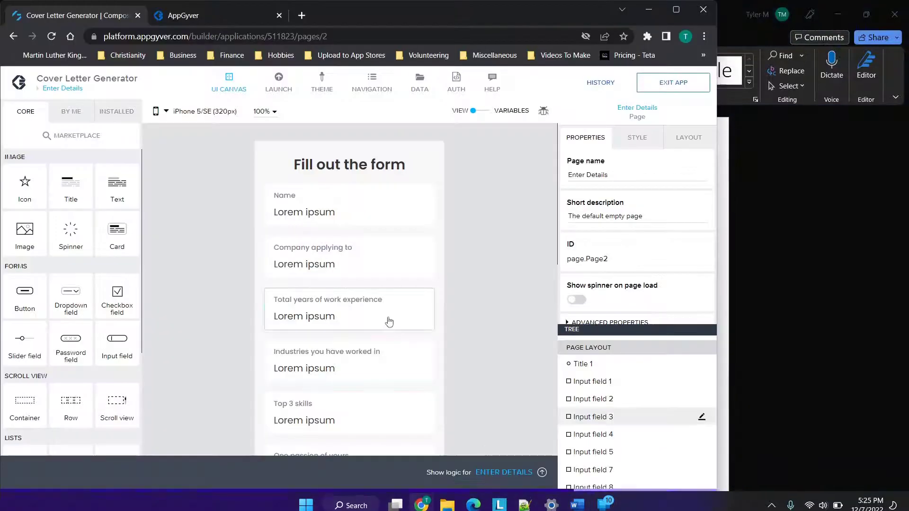
pyautogui.click(610, 495)
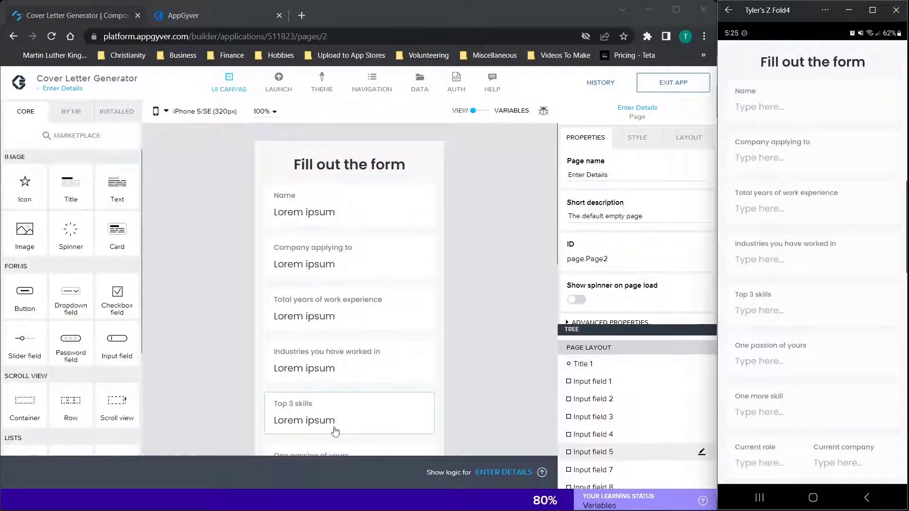
# Examine the input fields on the Enter Details page against the blanks in the cover letter.
pyautogui.scroll(-8, 496, 322)
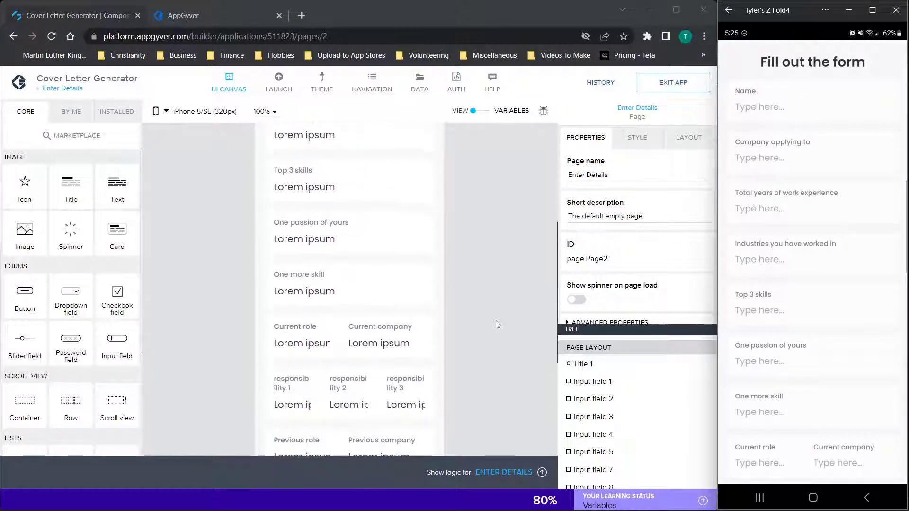
pyautogui.scroll(8, 498, 325)
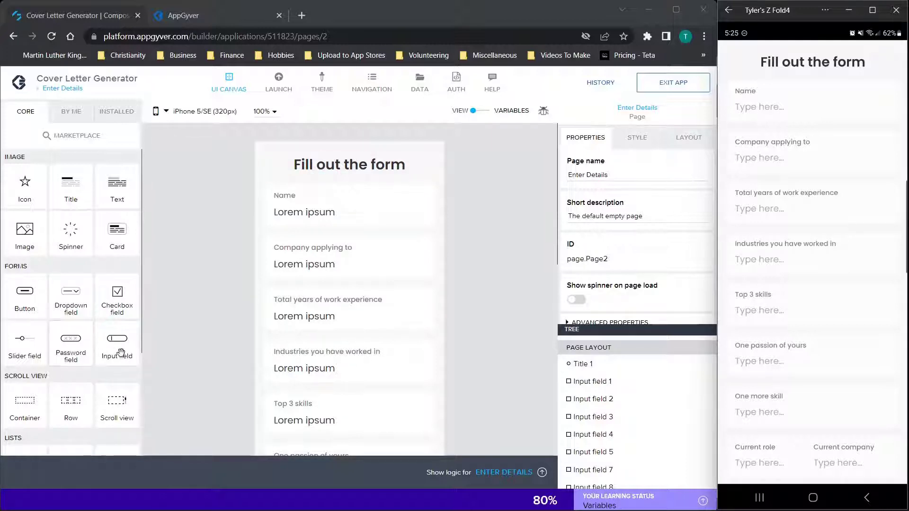
pyautogui.moveTo(117, 350); pyautogui.dragTo(127, 334)
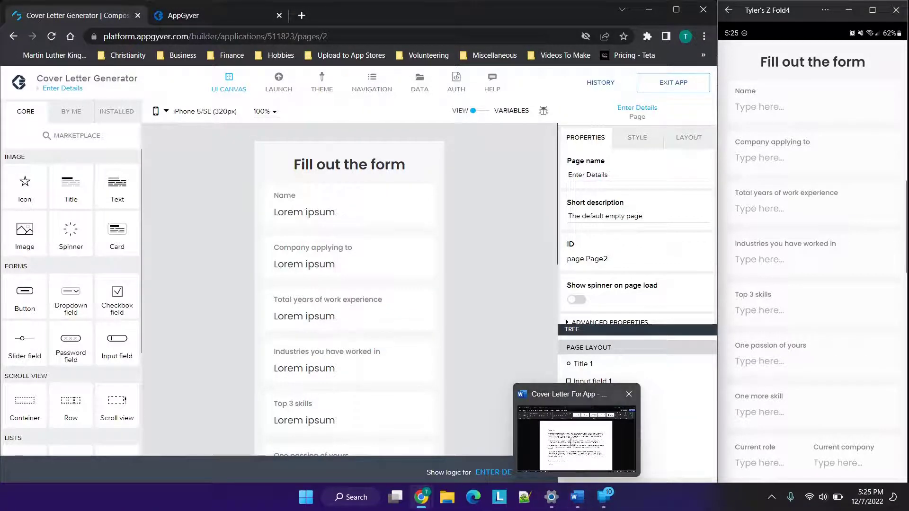
pyautogui.click(572, 440)
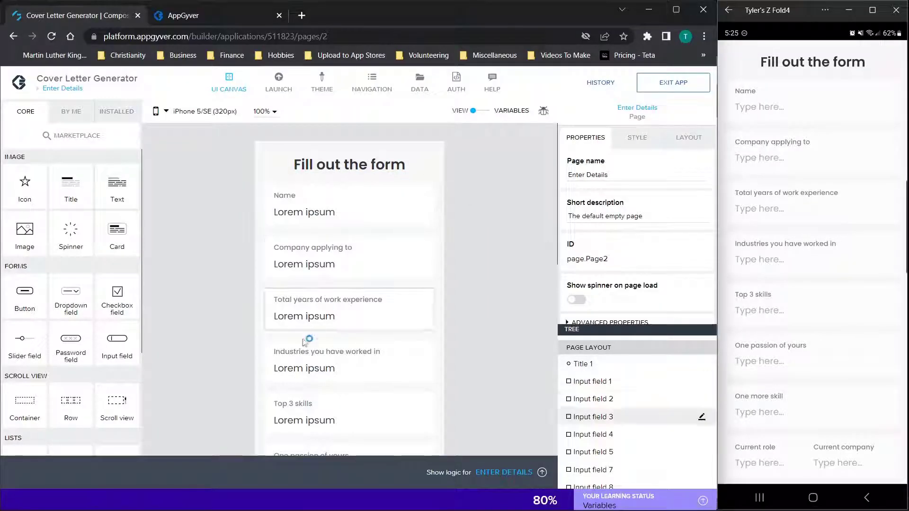
pyautogui.scroll(-1, 194, 305)
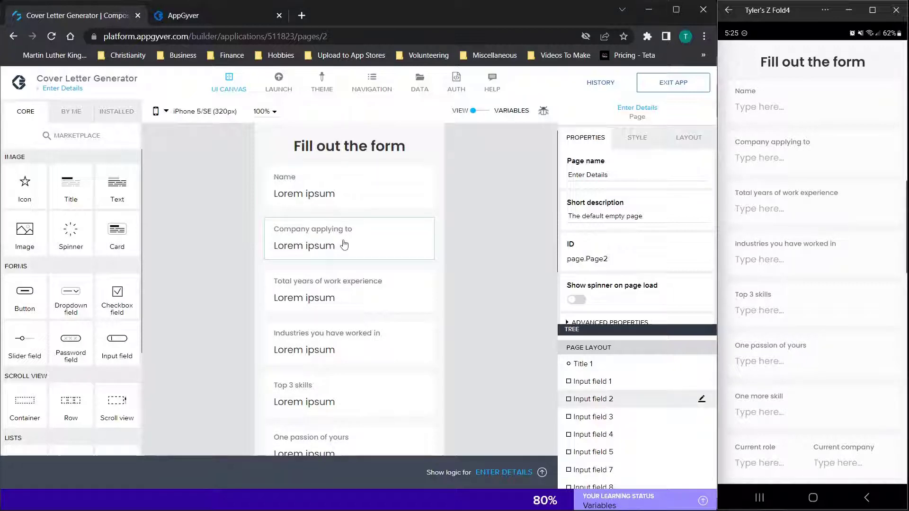
pyautogui.scroll(-1, 270, 285)
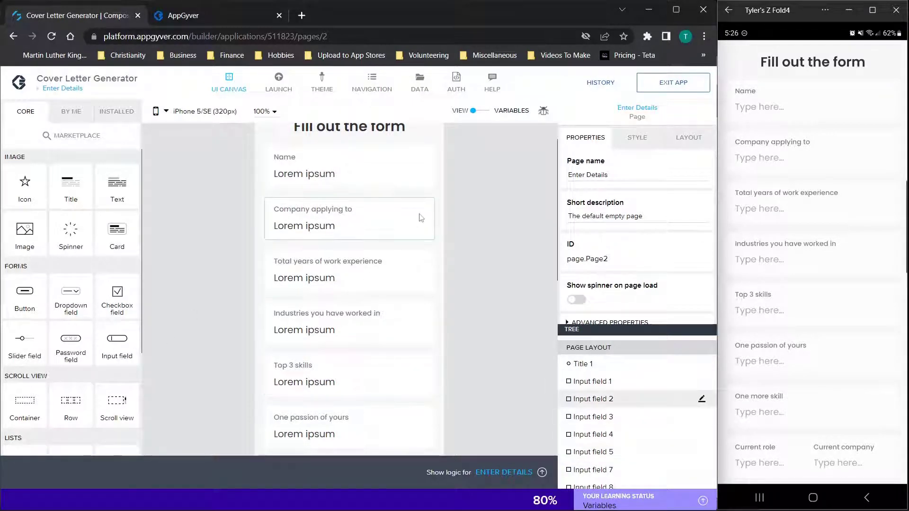
pyautogui.scroll(-2, 465, 200)
pyautogui.scroll(4, 465, 201)
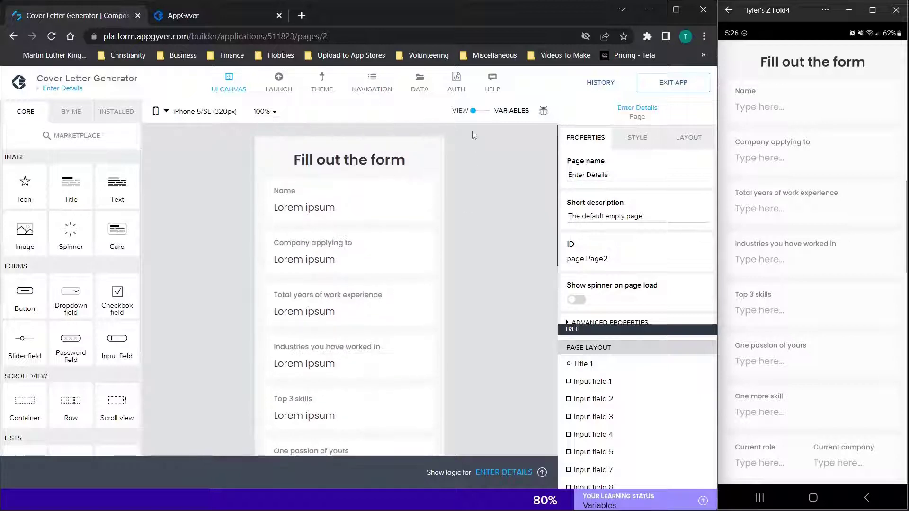
# Add three new app variables of type text and look through the app variable list.
pyautogui.click(474, 111)
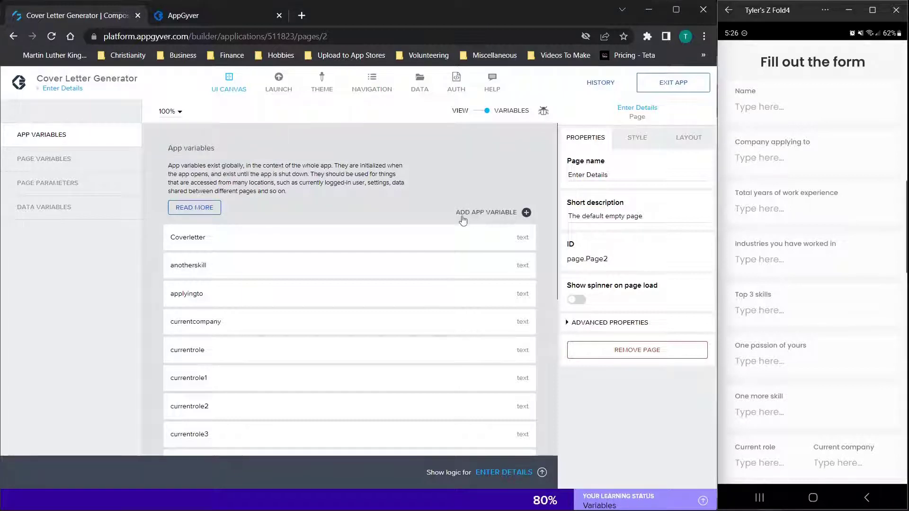
pyautogui.click(483, 213)
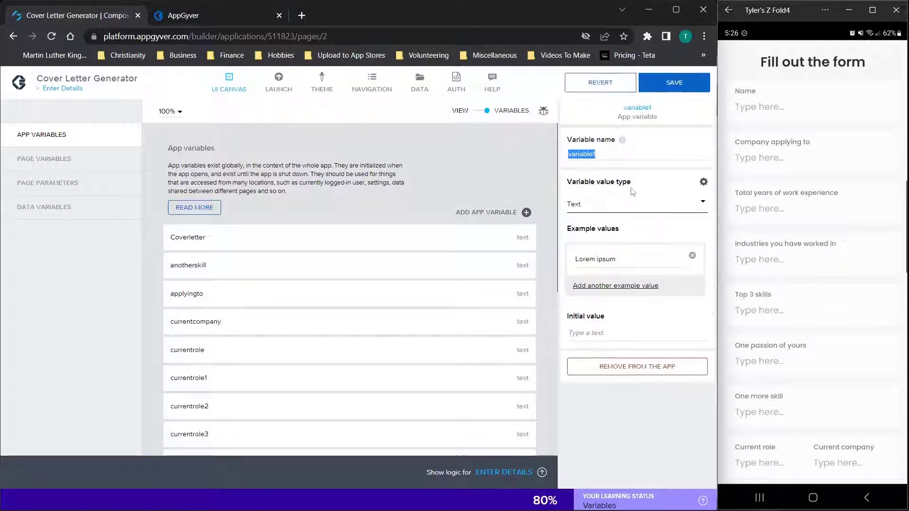
pyautogui.click(487, 213)
pyautogui.click(486, 213)
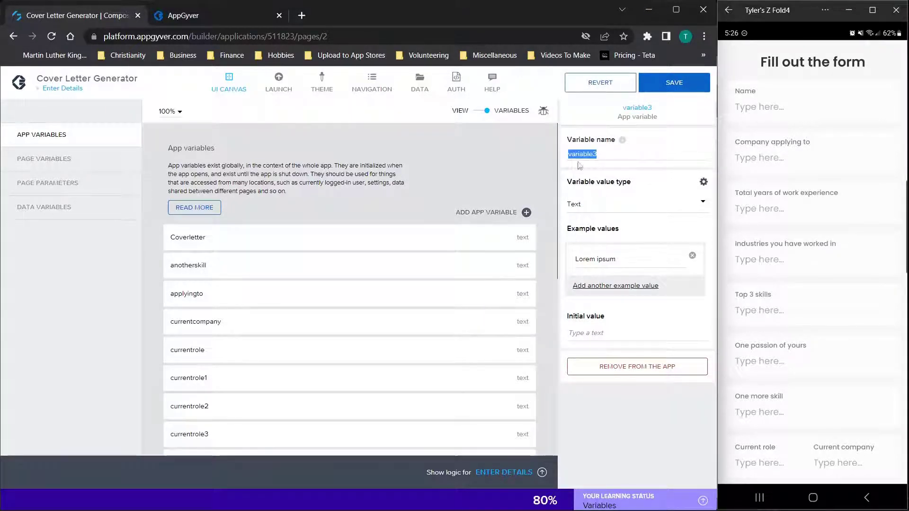
pyautogui.scroll(-5, 487, 215)
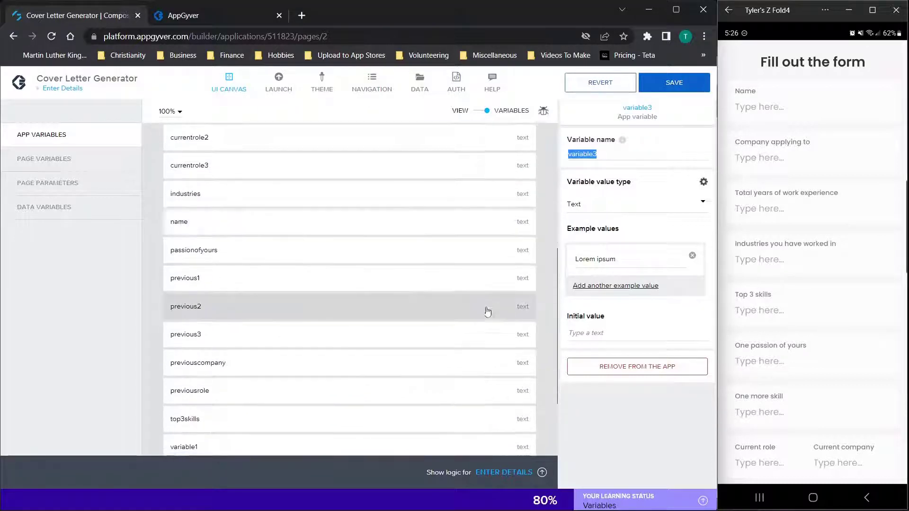
pyautogui.scroll(-2, 488, 308)
pyautogui.scroll(3, 507, 217)
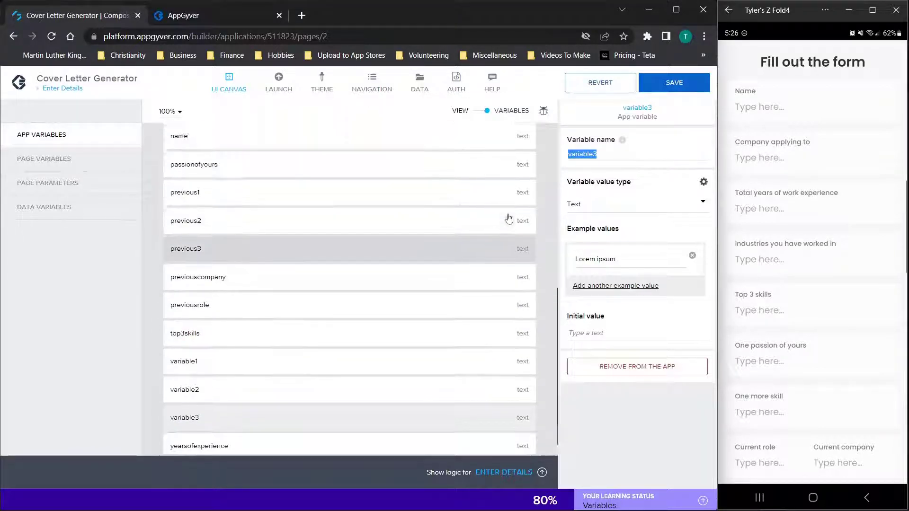
# Return to the page view and inspect the properties of the input fields from Name down to Top 3 skills.
pyautogui.click(486, 111)
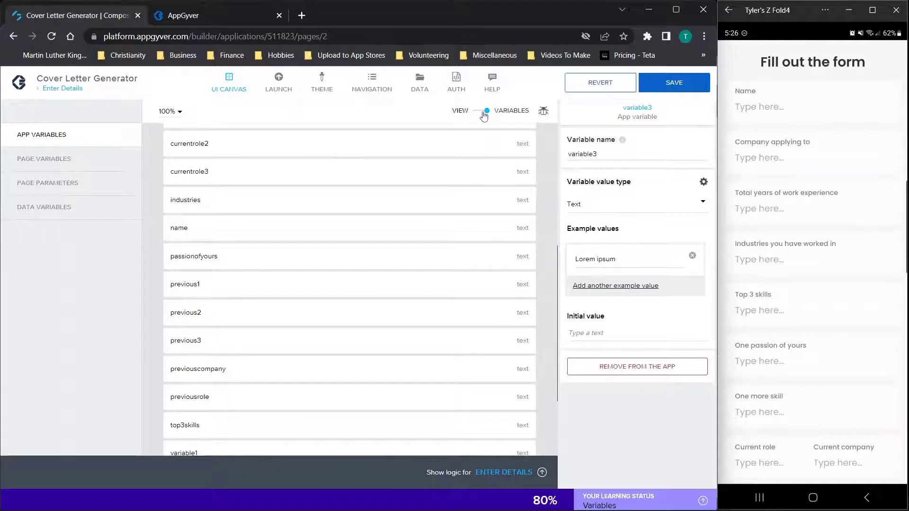
pyautogui.click(326, 251)
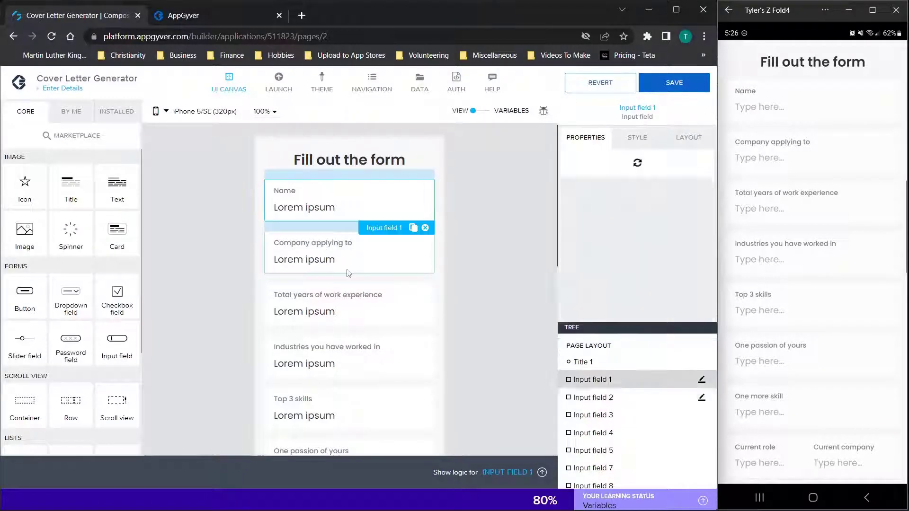
pyautogui.click(353, 303)
pyautogui.click(361, 364)
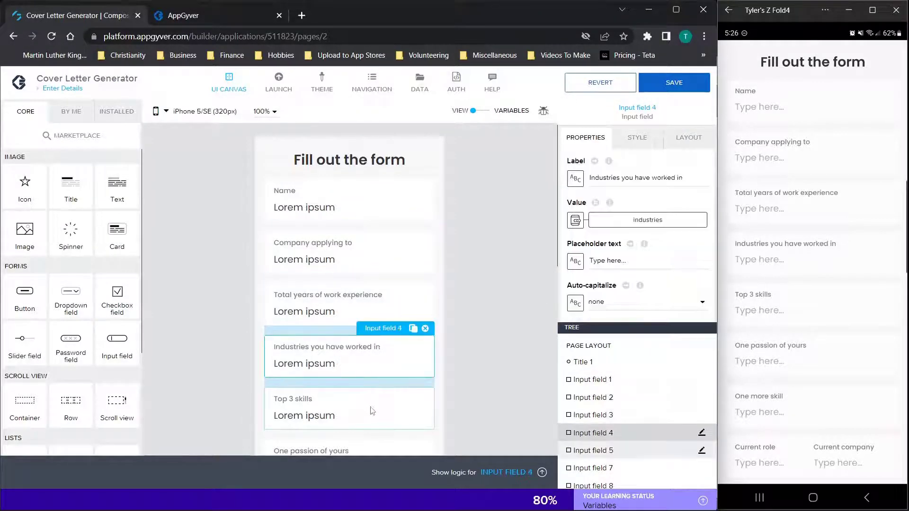
pyautogui.click(370, 408)
pyautogui.click(453, 348)
pyautogui.scroll(-1, 454, 349)
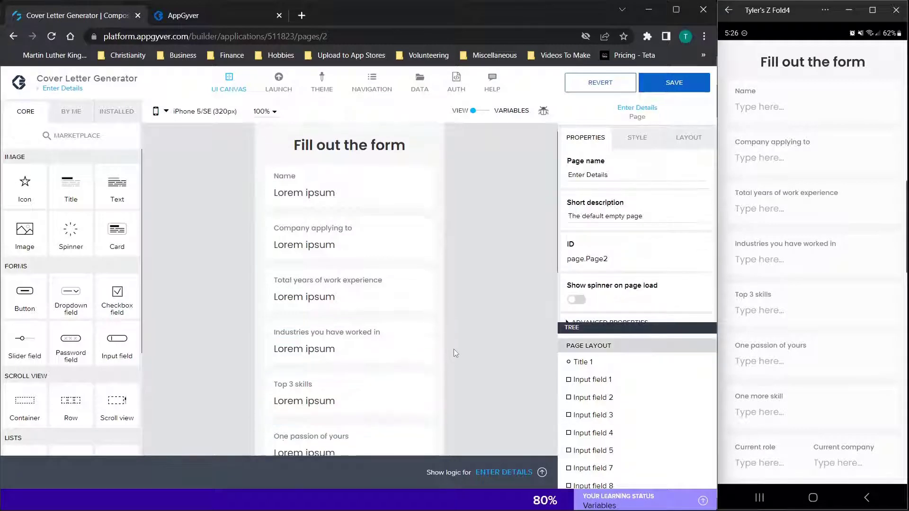
# Inspect the app variable binding of the Name field's value and close it without changing it.
pyautogui.click(359, 175)
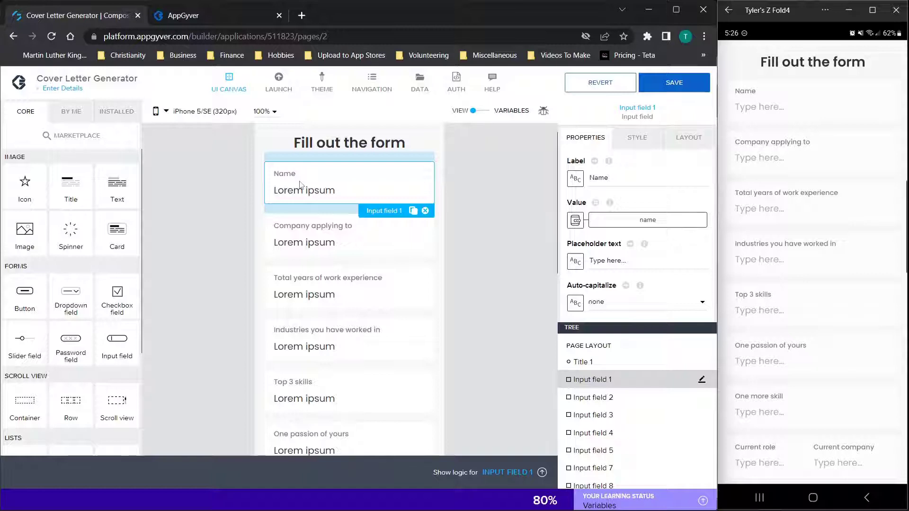
pyautogui.click(662, 178)
pyautogui.click(596, 225)
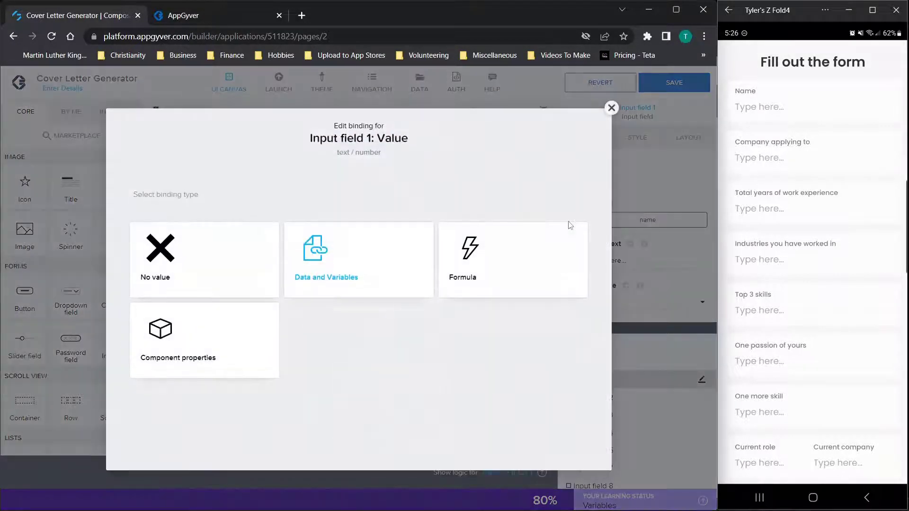
pyautogui.click(350, 252)
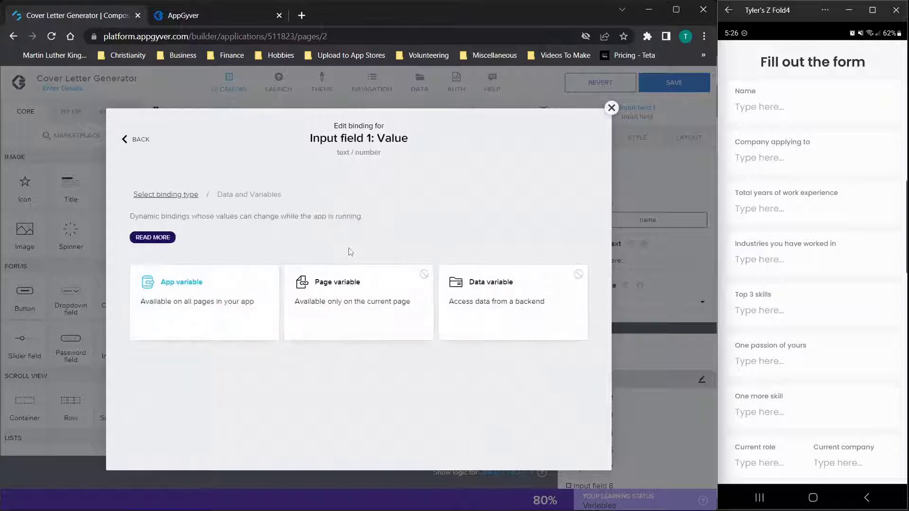
pyautogui.click(240, 287)
pyautogui.scroll(-4, 262, 416)
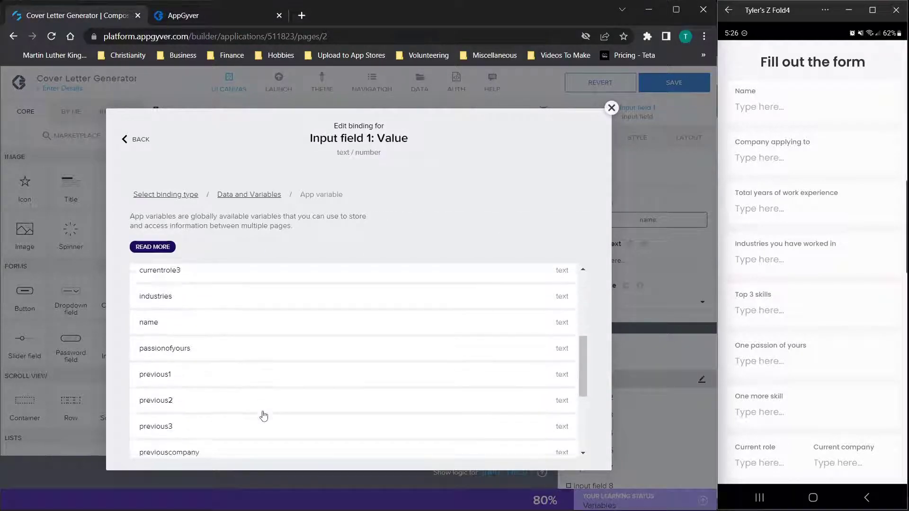
pyautogui.click(611, 107)
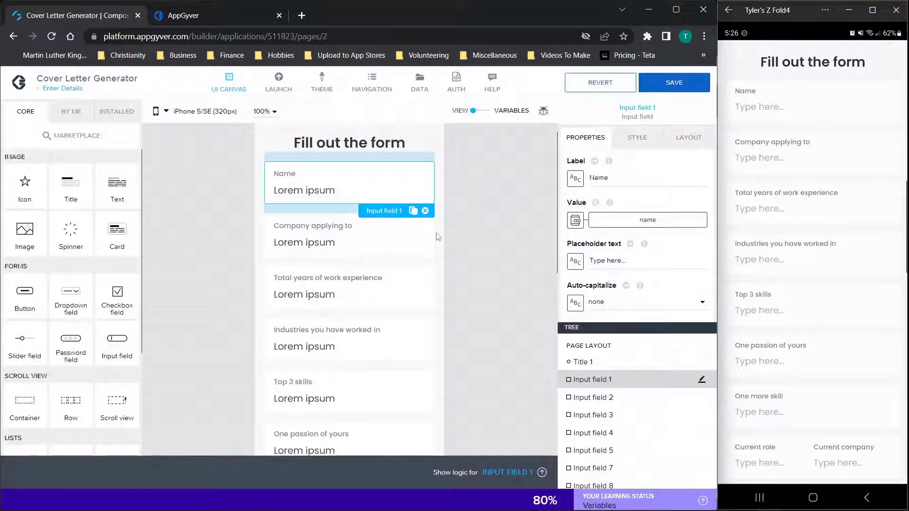
# Examine the remaining form fields on the Enter Details page, from the skills down to the role and responsibility rows.
pyautogui.scroll(-12, 438, 237)
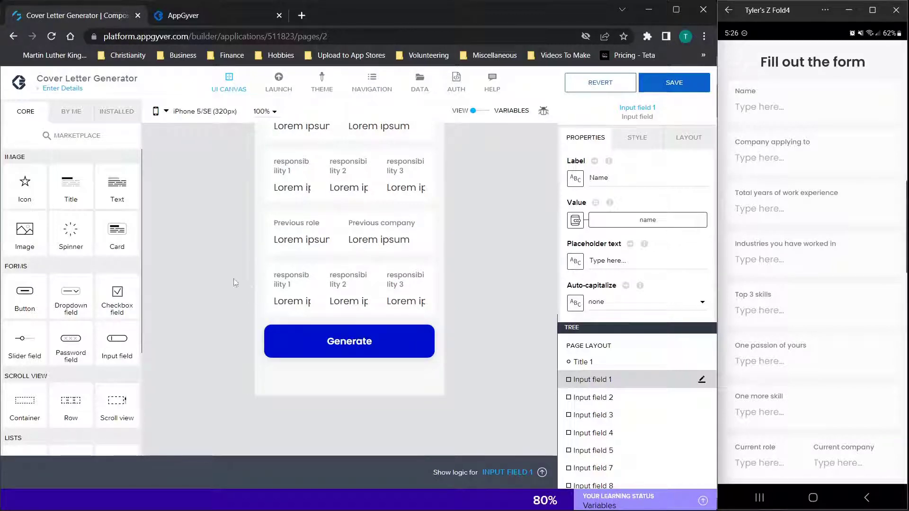
pyautogui.scroll(1, 334, 199)
pyautogui.scroll(1, 333, 199)
pyautogui.scroll(-2, 351, 199)
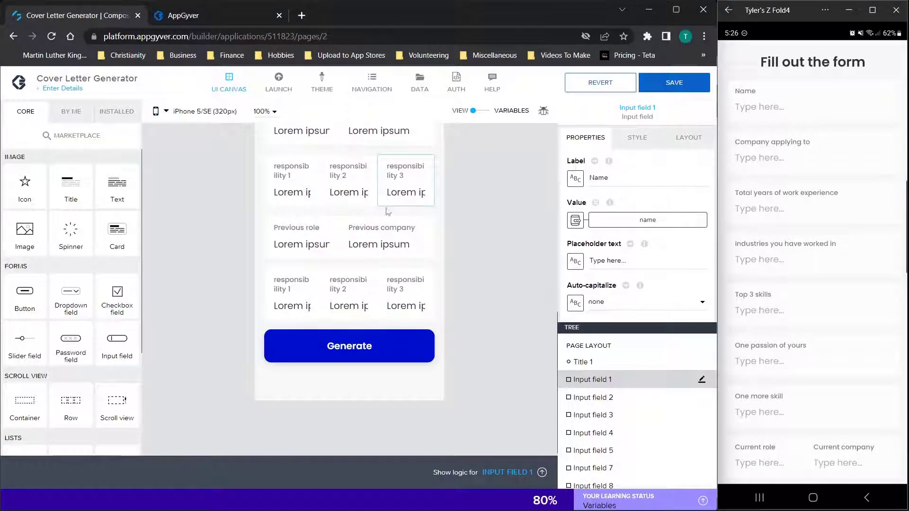
pyautogui.scroll(4, 359, 246)
pyautogui.scroll(-1, 359, 268)
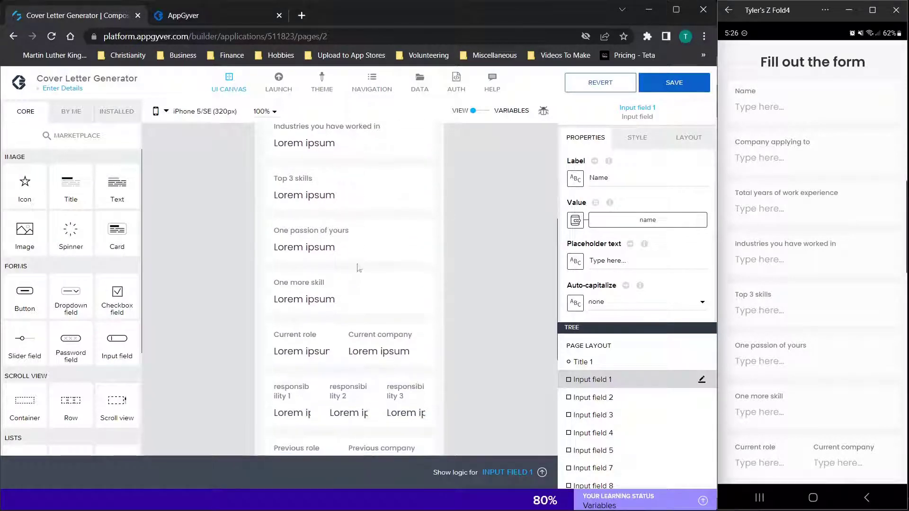
pyautogui.scroll(-3, 349, 272)
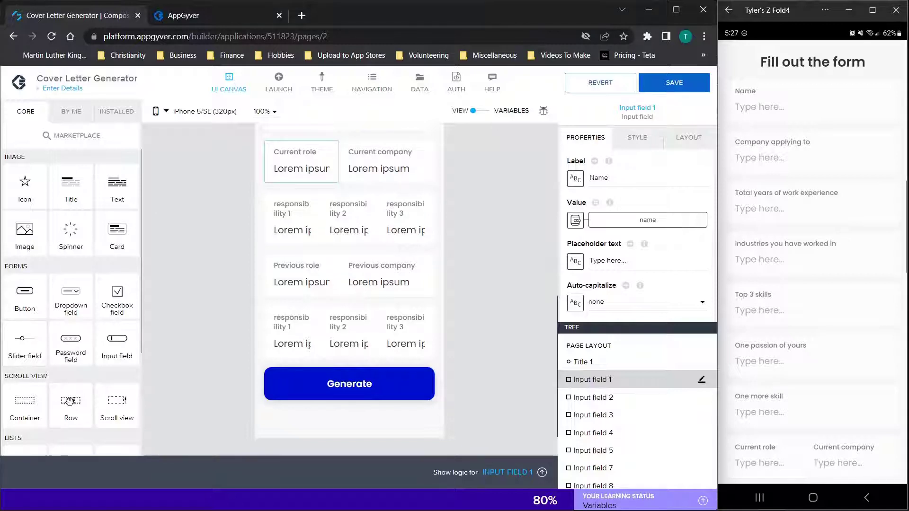
# Add a three-cell row below the Generate button and place a password field and an input field in it.
pyautogui.moveTo(69, 401); pyautogui.dragTo(316, 417)
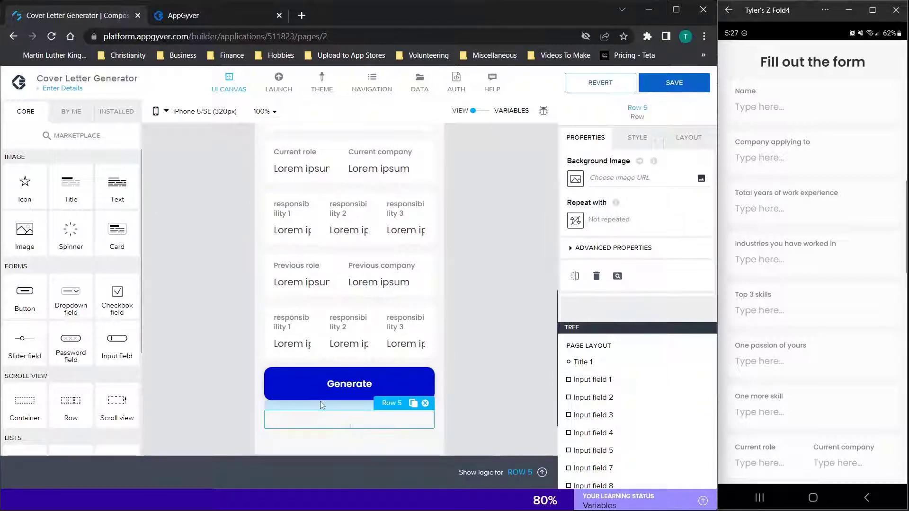
pyautogui.click(655, 134)
pyautogui.click(684, 137)
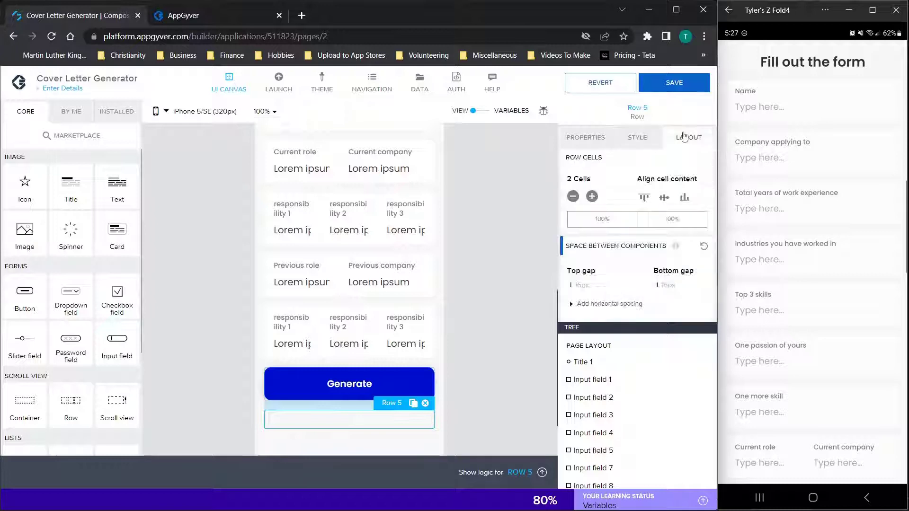
pyautogui.click(591, 196)
pyautogui.scroll(-2, 489, 256)
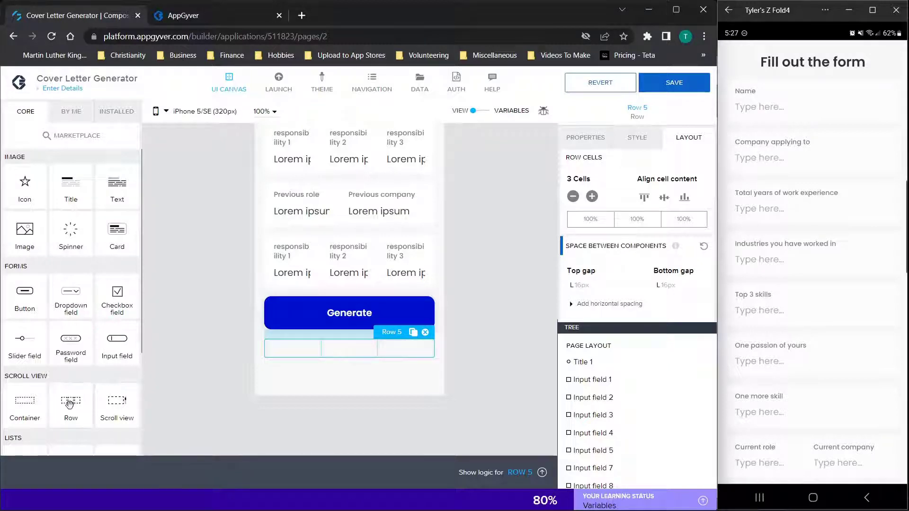
pyautogui.moveTo(72, 356); pyautogui.dragTo(304, 352)
pyautogui.moveTo(117, 344); pyautogui.dragTo(378, 368)
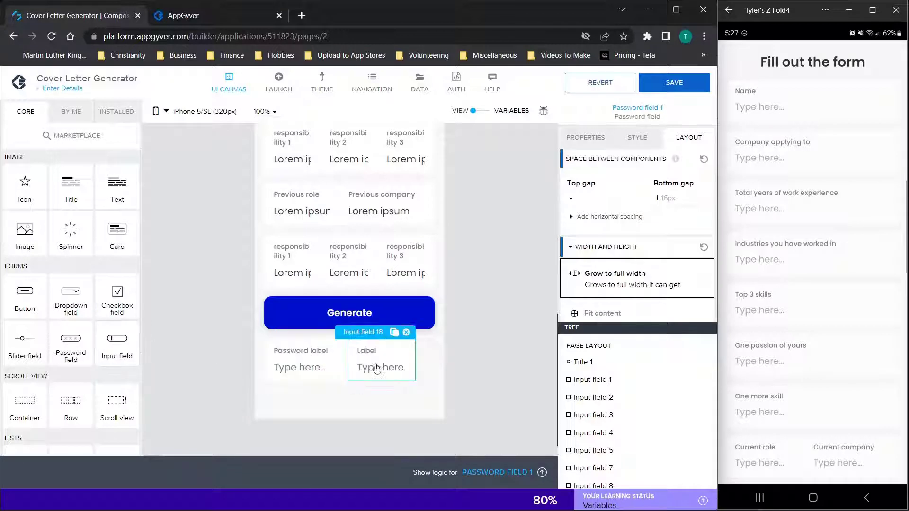
# Remove the input field, the password field and the whole row below the Generate button.
pyautogui.click(406, 332)
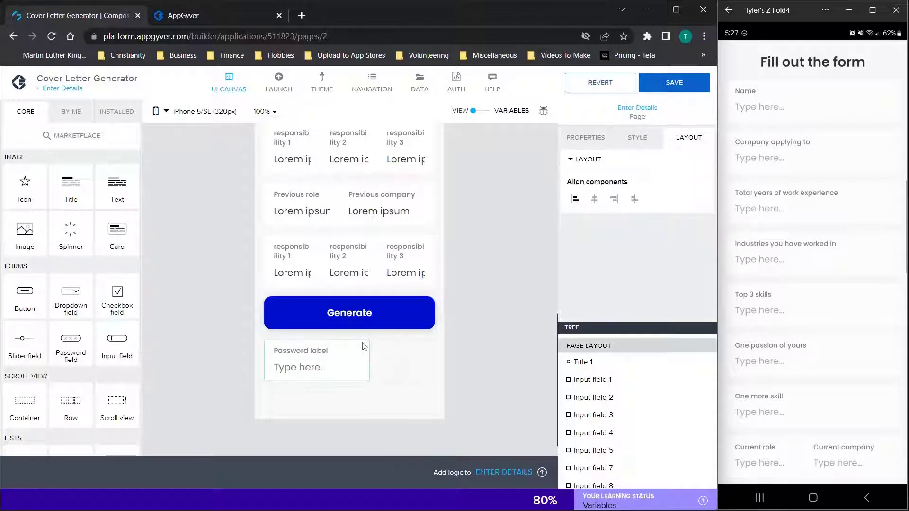
pyautogui.click(351, 346)
pyautogui.click(363, 333)
pyautogui.click(362, 348)
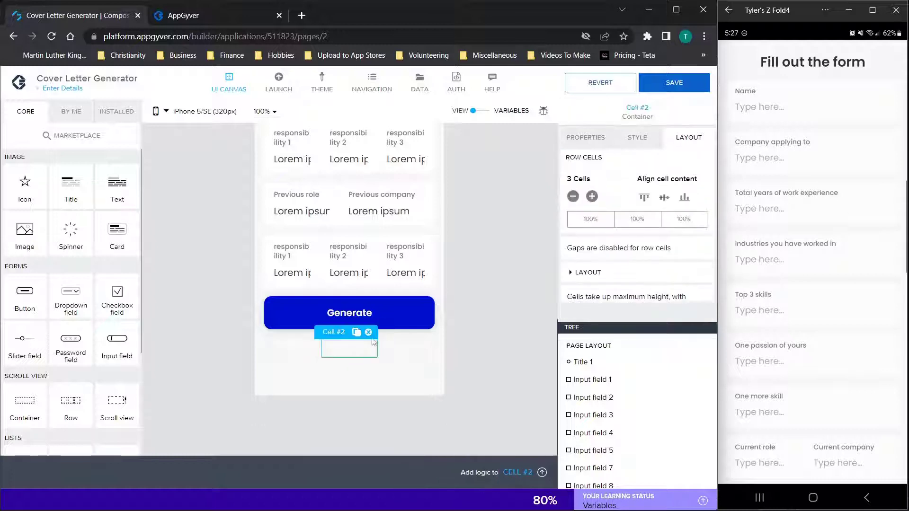
pyautogui.click(370, 335)
pyautogui.click(374, 347)
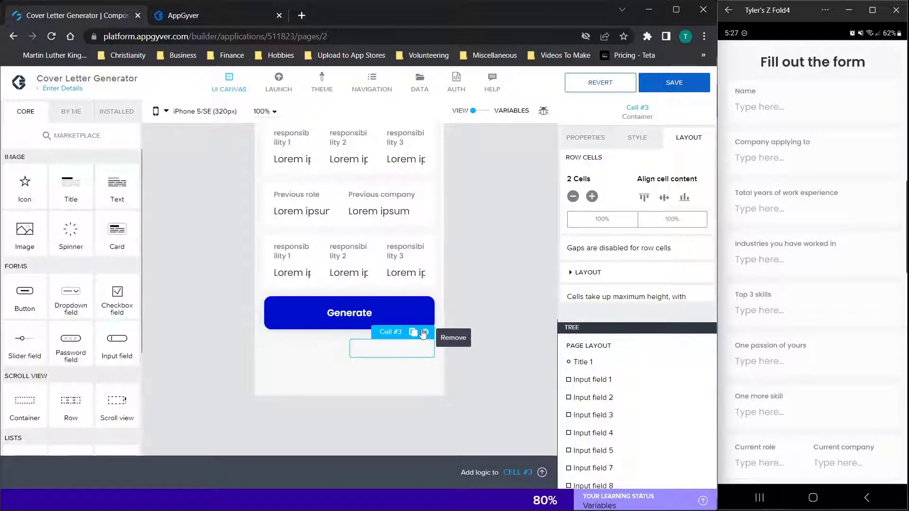
pyautogui.click(423, 332)
pyautogui.click(360, 356)
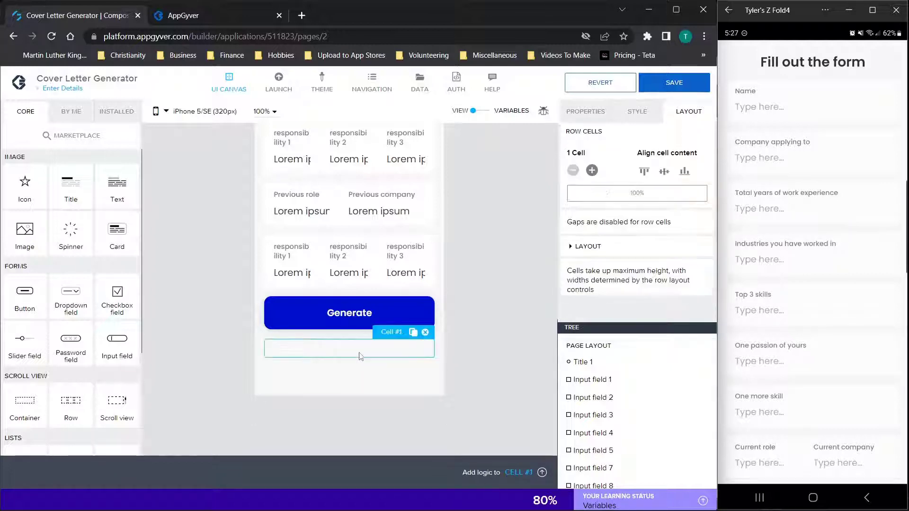
pyautogui.click(425, 333)
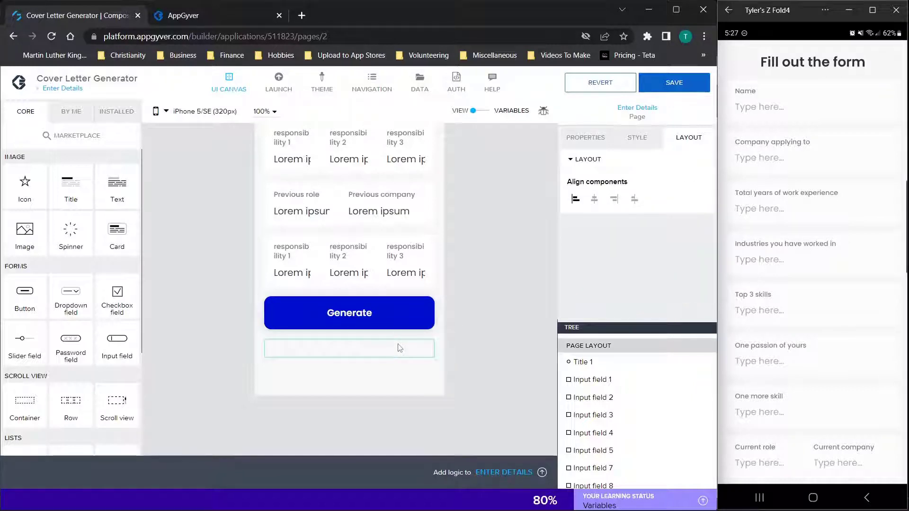
# Save the application.
pyautogui.click(666, 88)
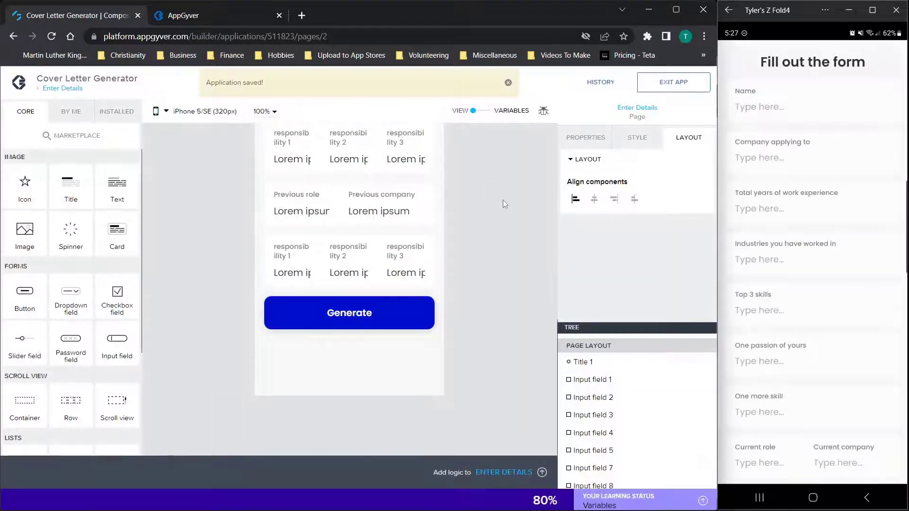
pyautogui.scroll(-3, 503, 200)
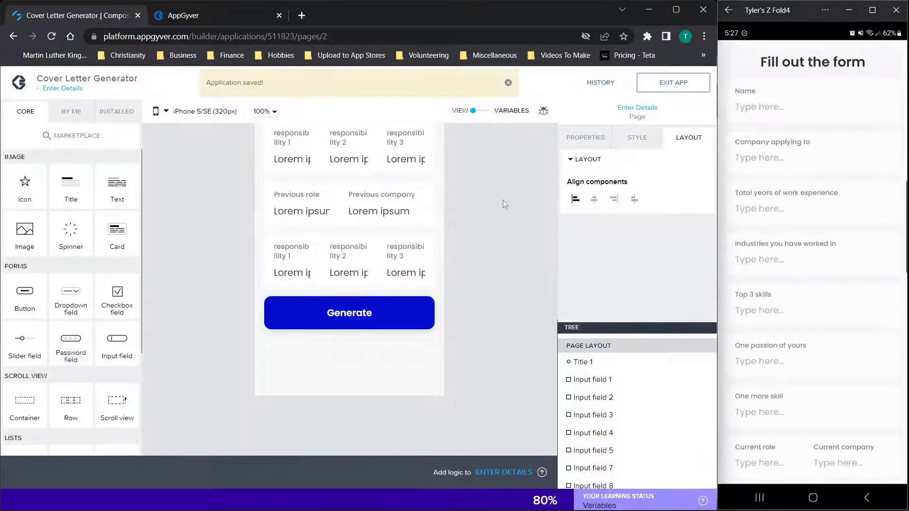
# Open the Generate button's logic and inspect its Set app variable and Open page nodes.
pyautogui.click(384, 305)
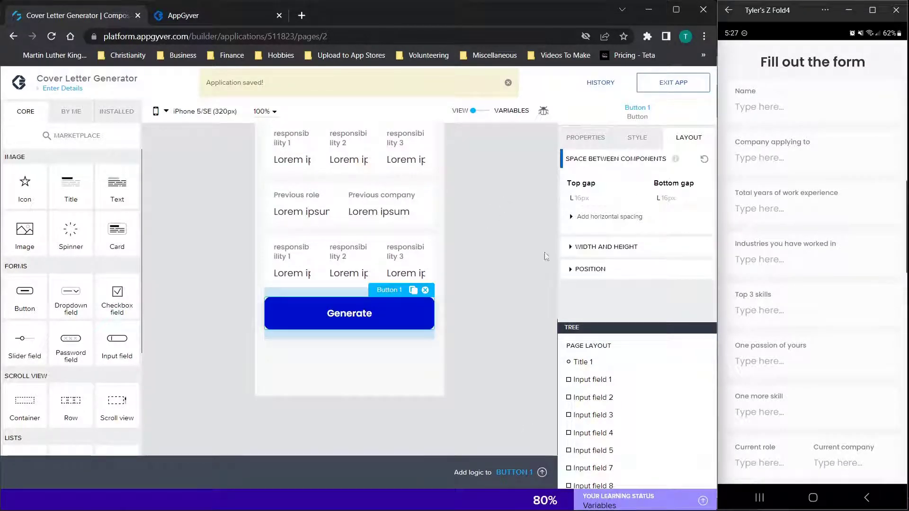
pyautogui.click(509, 473)
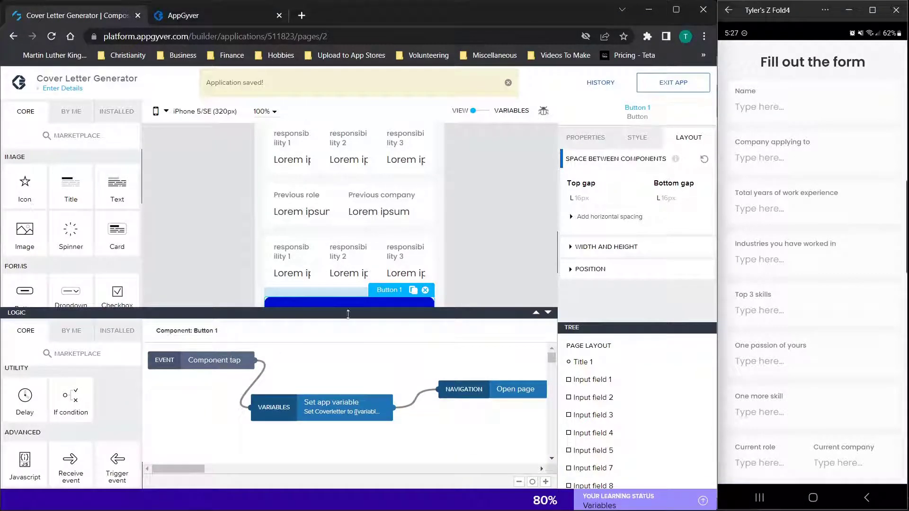
pyautogui.scroll(-1, 227, 292)
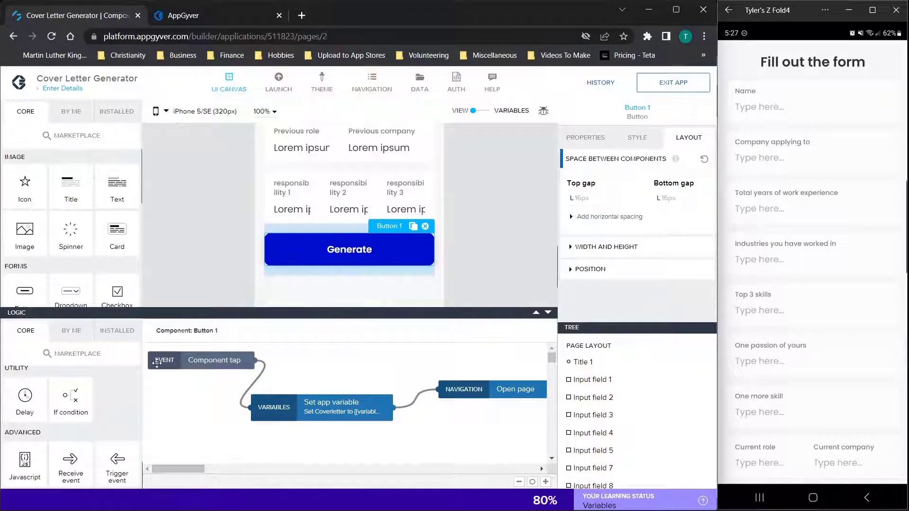
pyautogui.scroll(-3, 90, 410)
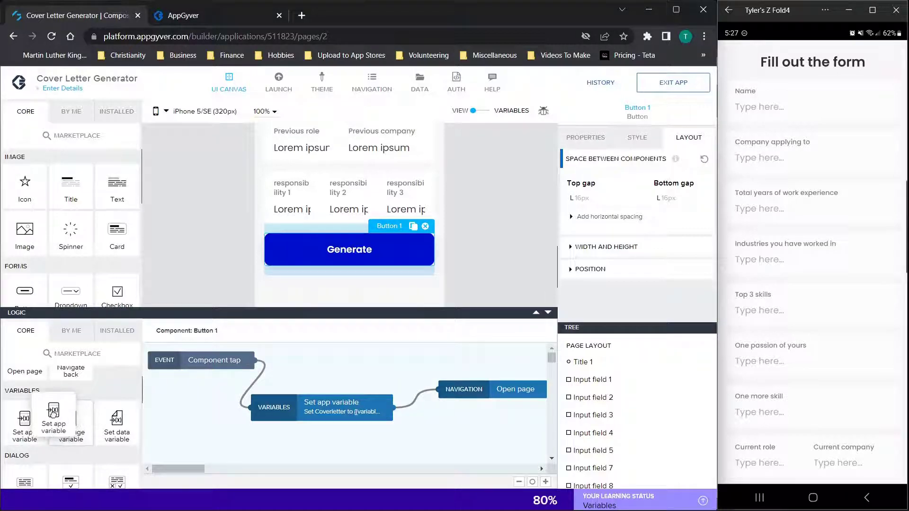
pyautogui.scroll(1, 48, 421)
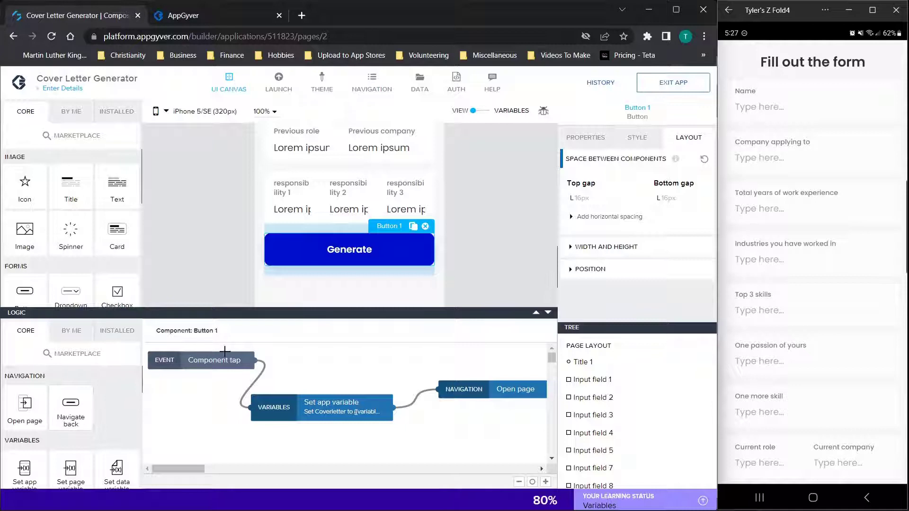
pyautogui.click(291, 401)
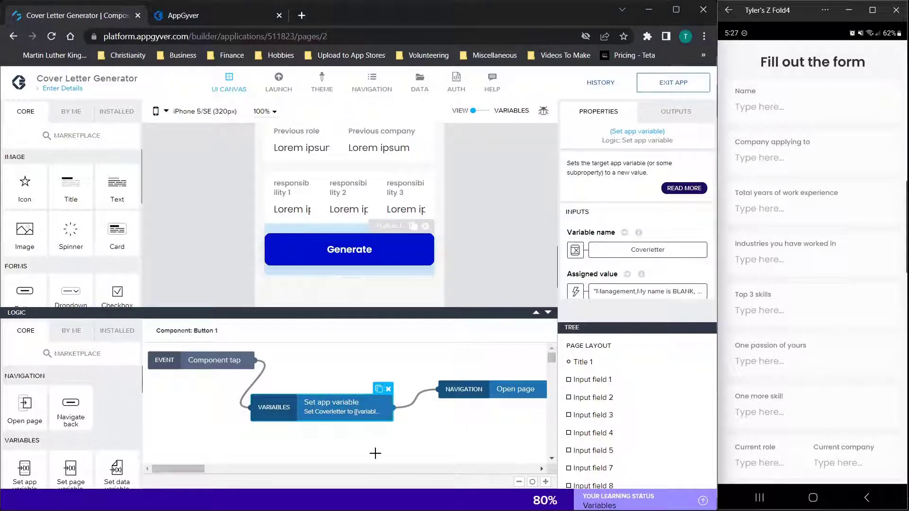
pyautogui.click(463, 388)
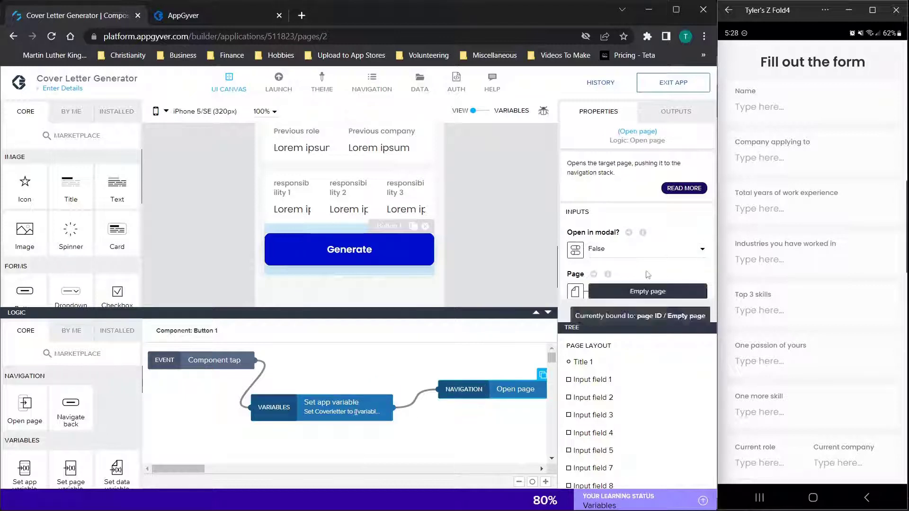
pyautogui.scroll(-2, 629, 257)
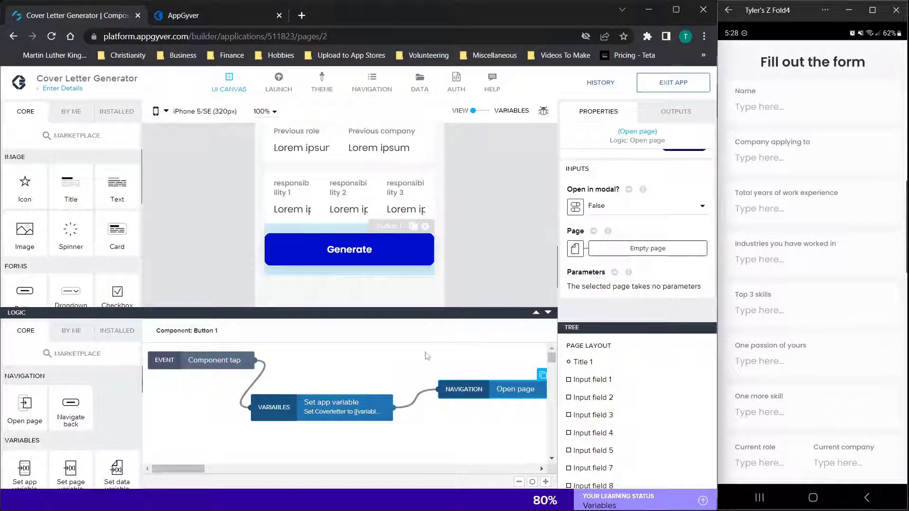
# Insert a space after "Management," in the formula assigned to the Coverletter variable, and save the formula and the application.
pyautogui.click(332, 417)
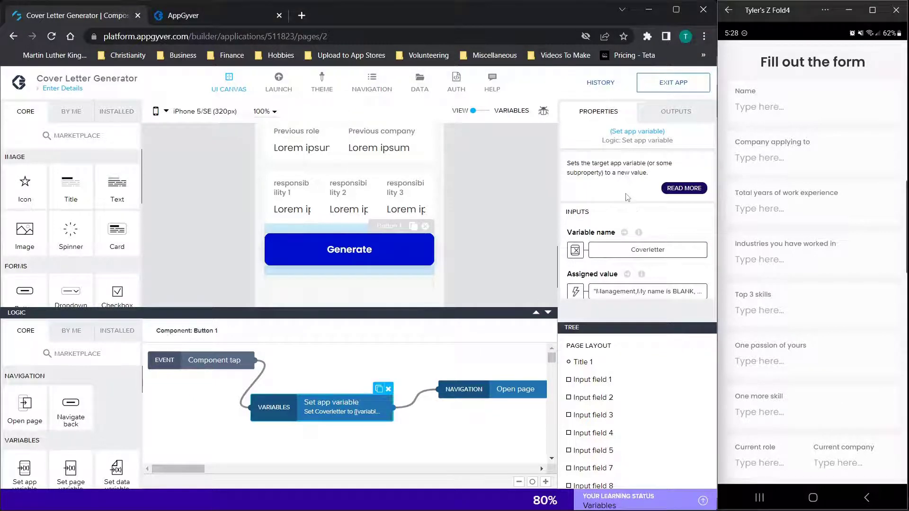
pyautogui.scroll(-2, 633, 262)
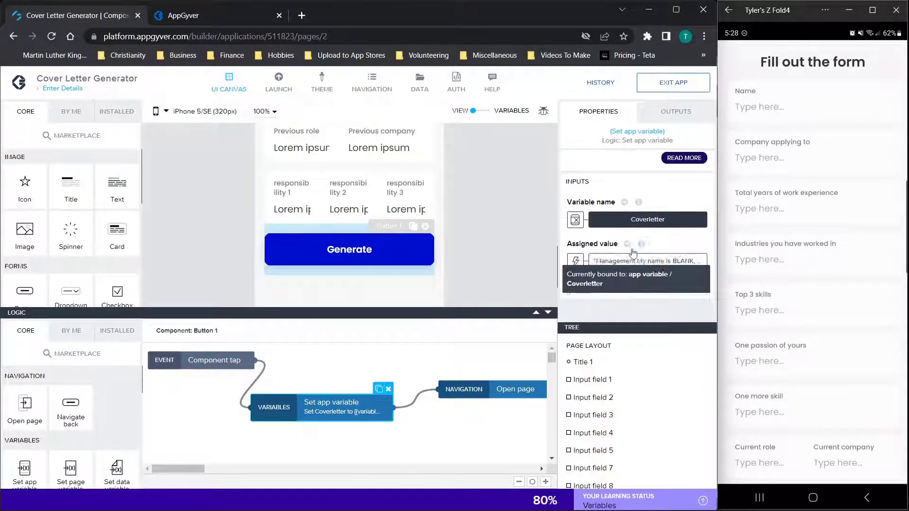
pyautogui.click(624, 239)
pyautogui.scroll(-2, 327, 263)
pyautogui.scroll(2, 326, 263)
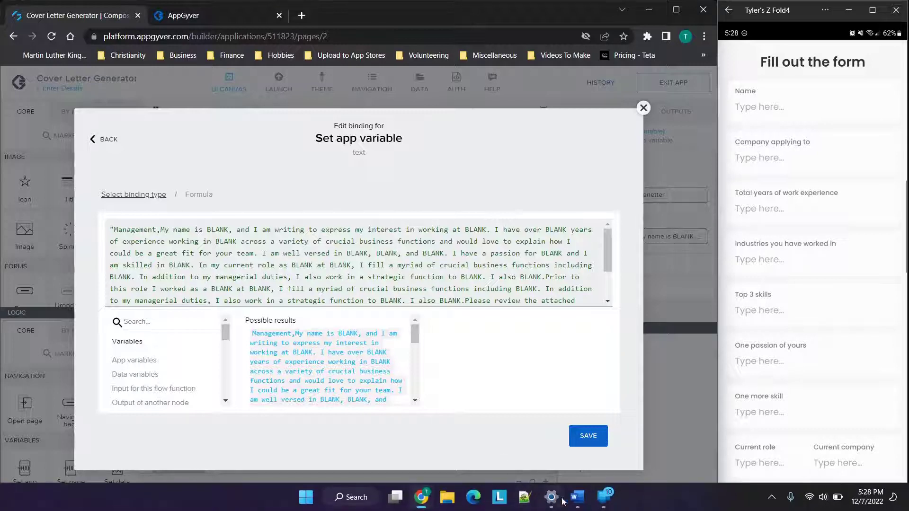
pyautogui.moveTo(576, 501)
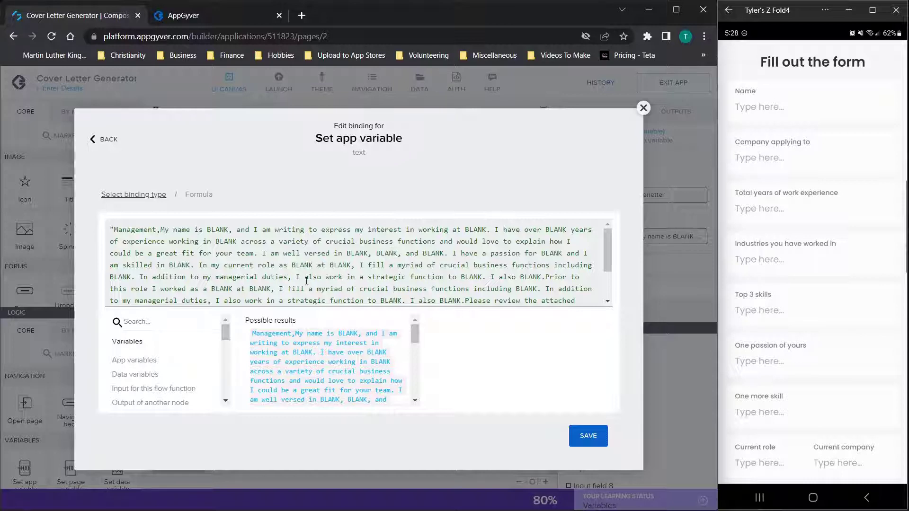
pyautogui.scroll(-3, 327, 363)
pyautogui.scroll(3, 415, 334)
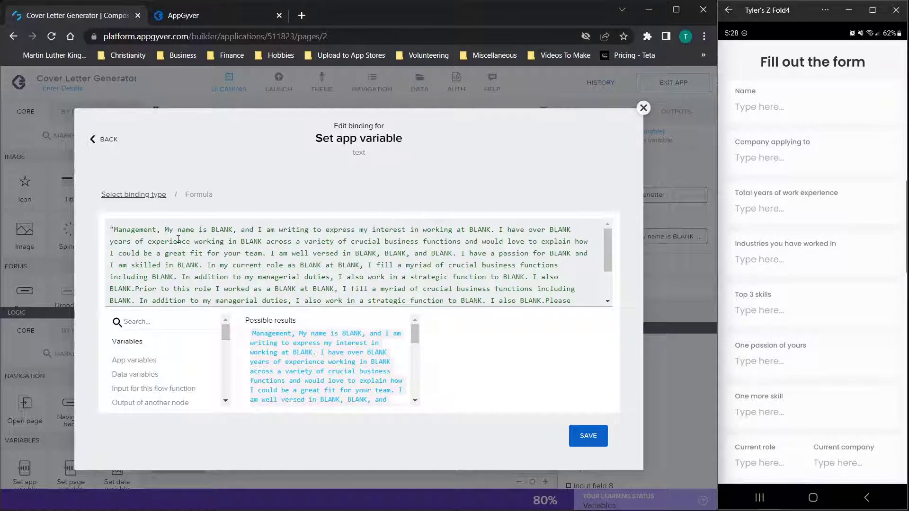
pyautogui.click(588, 435)
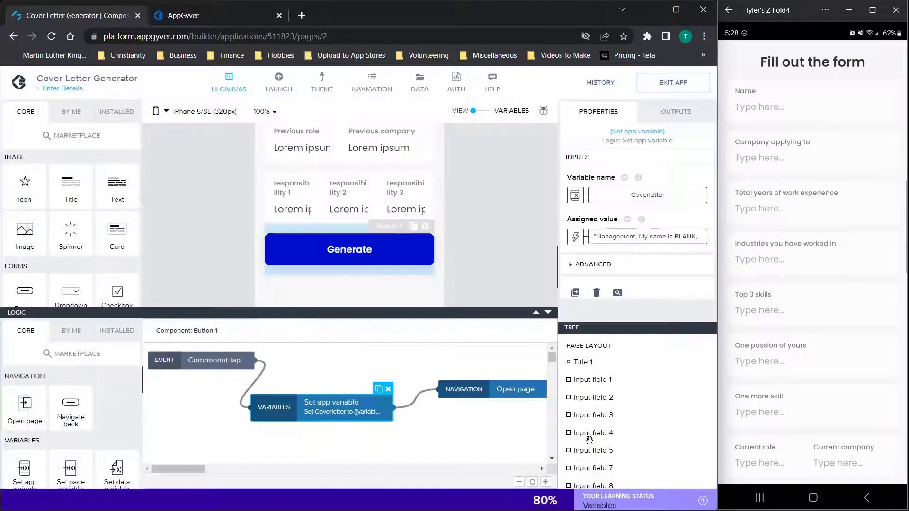
pyautogui.click(657, 90)
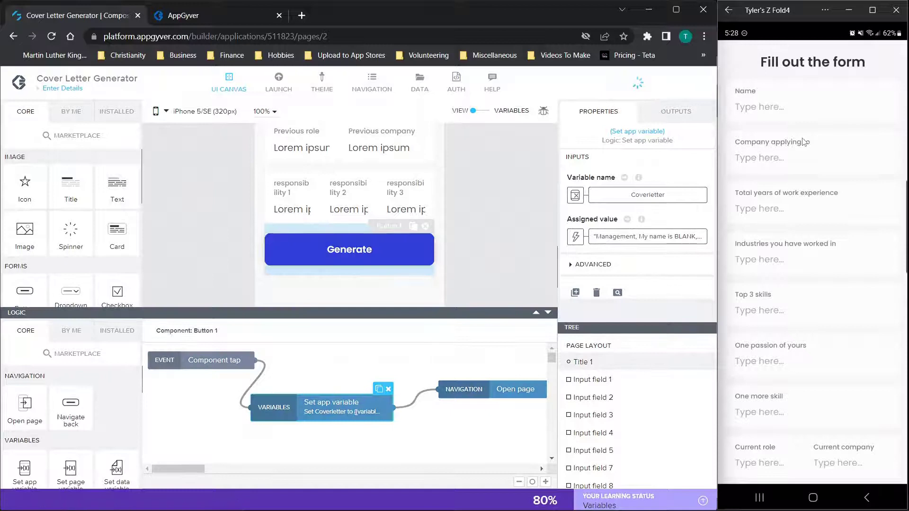
# Generate the letter in the phone preview and copy all the text from the output page's input field.
pyautogui.scroll(-10, 768, 158)
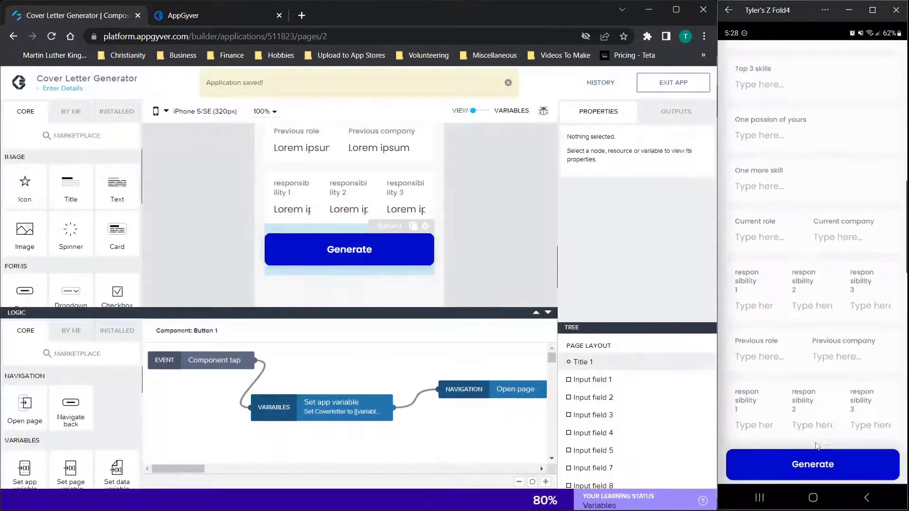
pyautogui.click(824, 464)
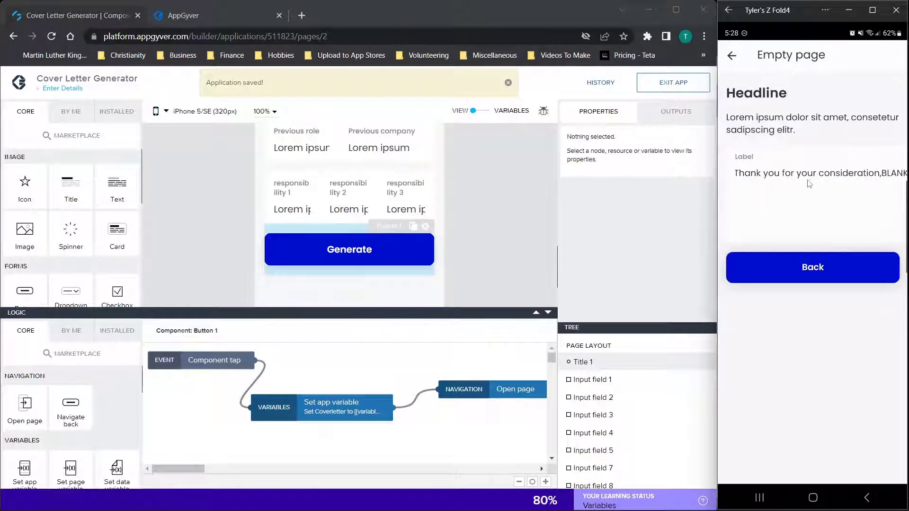
pyautogui.click(793, 178)
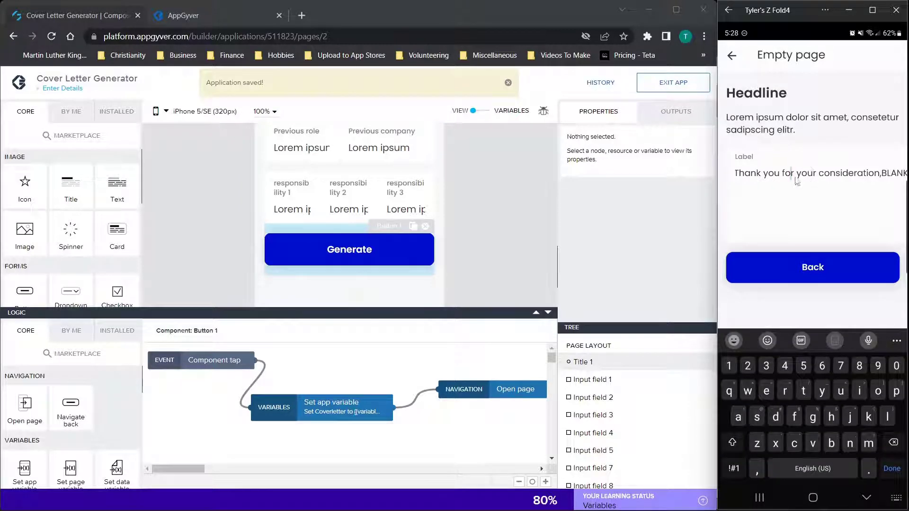
pyautogui.click(825, 174)
pyautogui.click(796, 201)
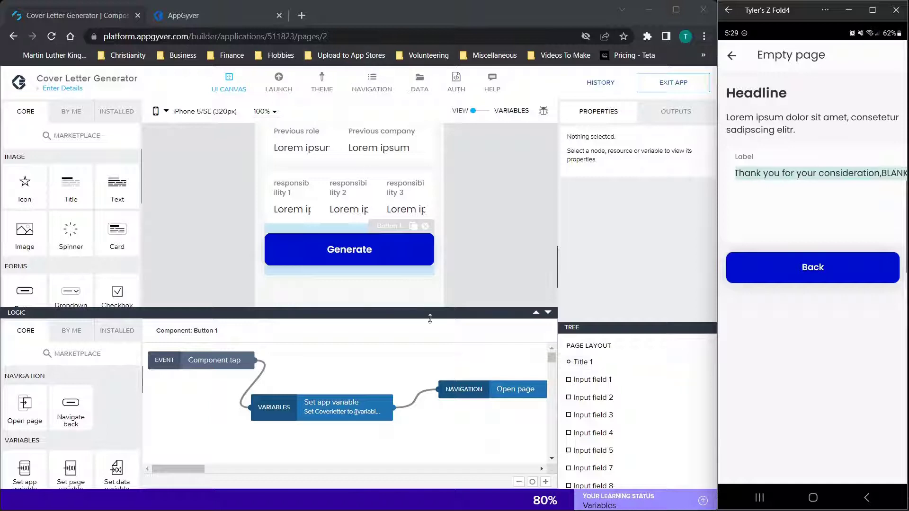
# Switch to Word, paste the copied letter below the template text to check it, and delete the pasted copy.
pyautogui.moveTo(360, 510)
pyautogui.click(578, 499)
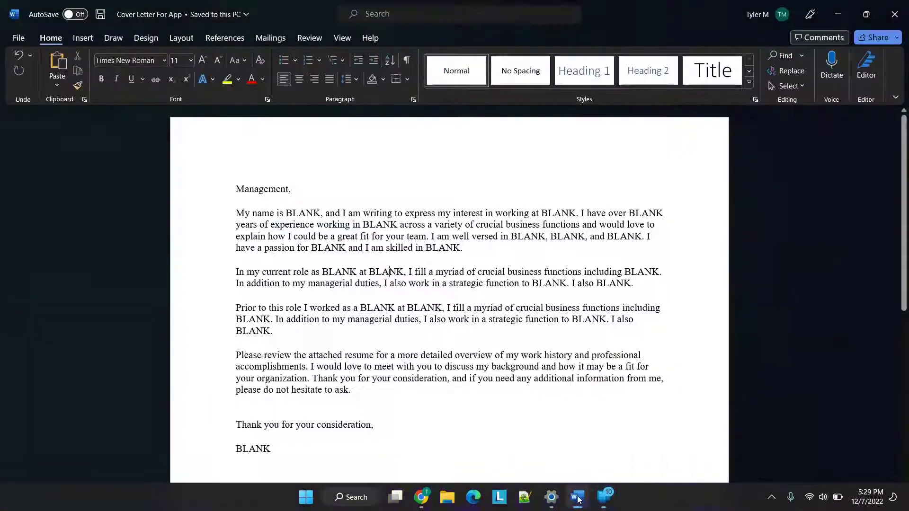
pyautogui.scroll(-5, 369, 432)
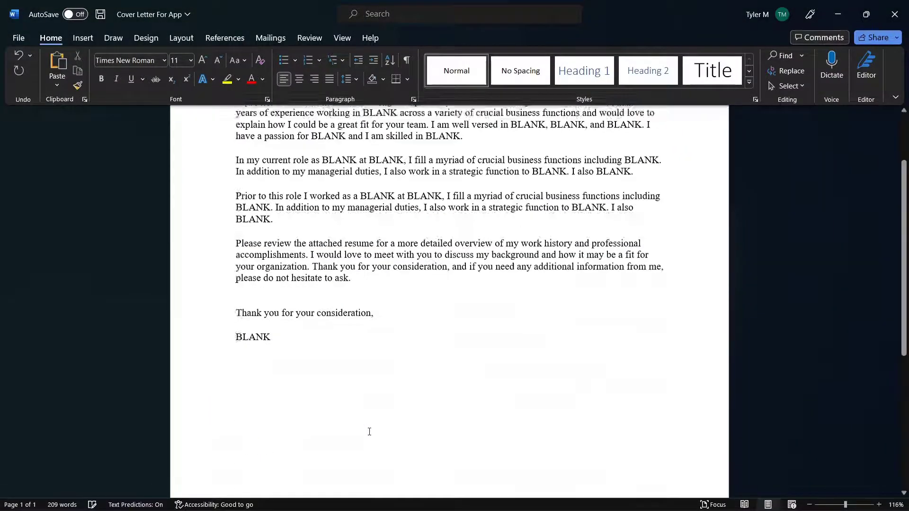
pyautogui.scroll(-3, 370, 432)
pyautogui.scroll(1, 369, 432)
pyautogui.click(370, 431)
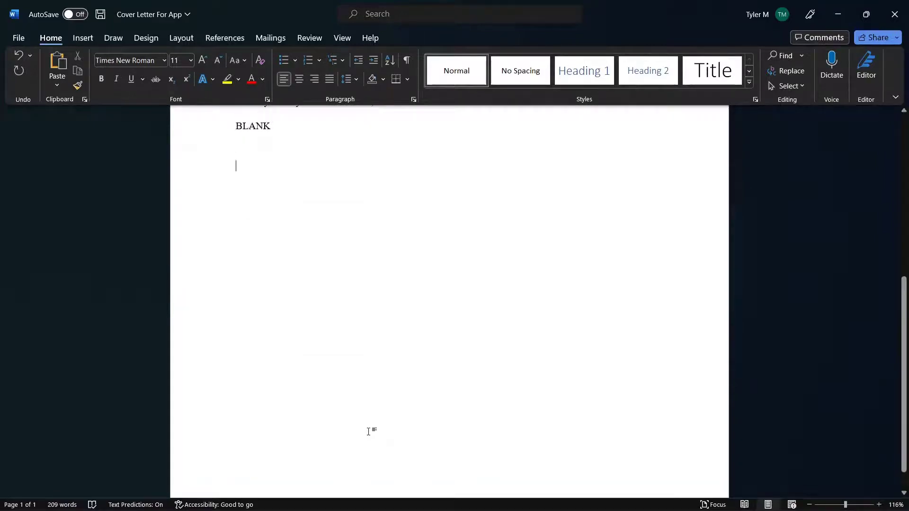
pyautogui.scroll(5, 369, 431)
pyautogui.hotkey('ctrl', 'v')
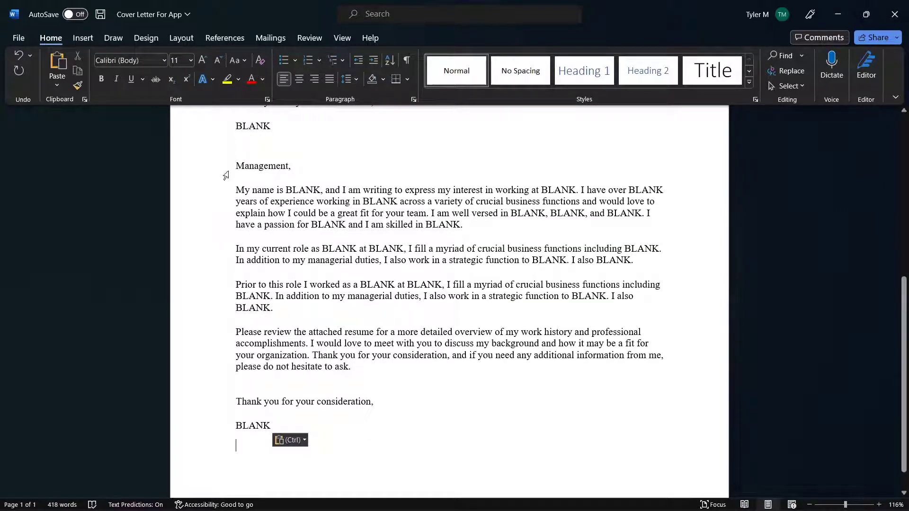
pyautogui.moveTo(229, 164); pyautogui.dragTo(235, 452)
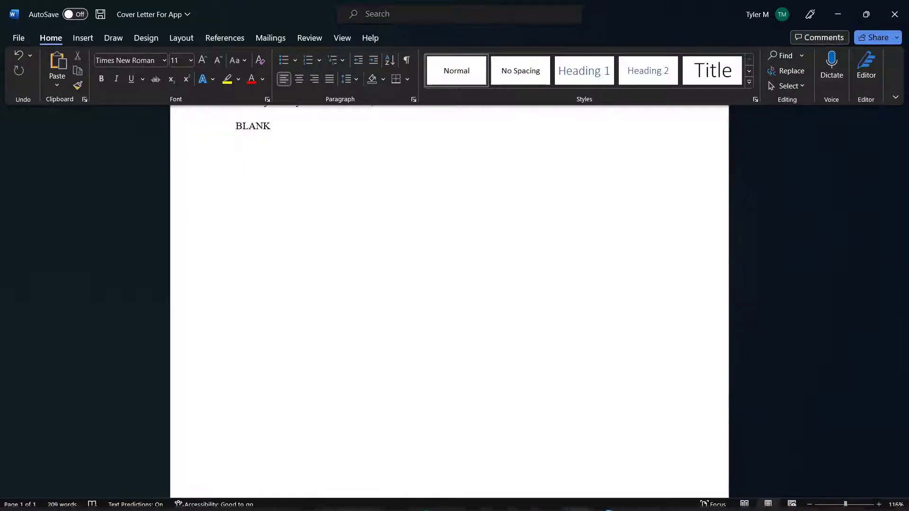
# Switch back to AppGyver and open the Empty page in the builder.
pyautogui.click(586, 500)
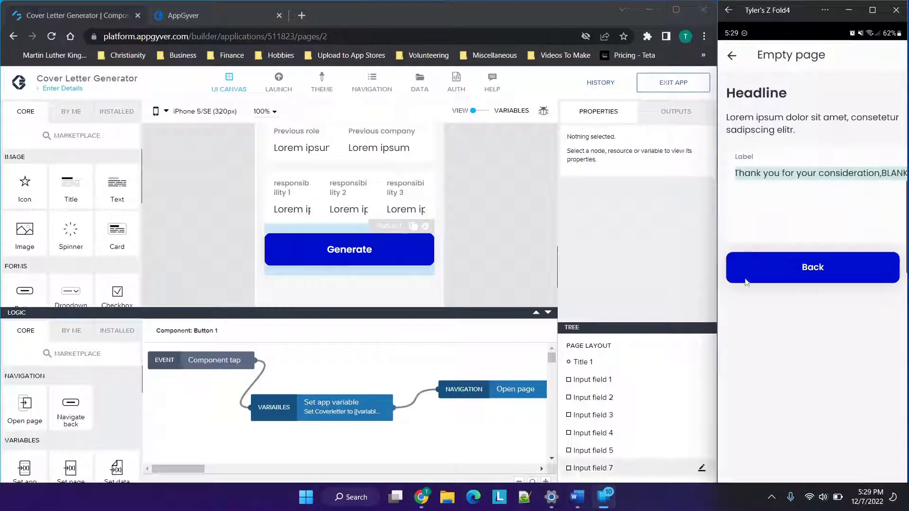
pyautogui.click(778, 182)
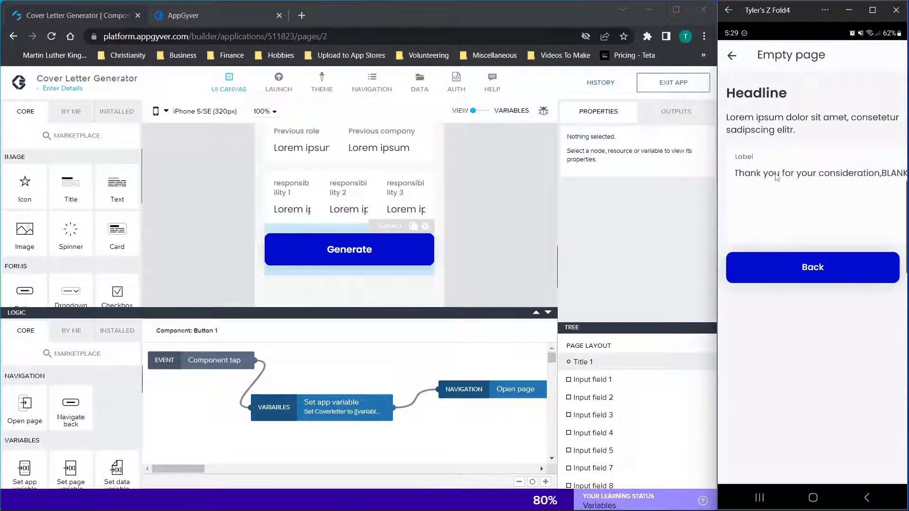
pyautogui.click(777, 177)
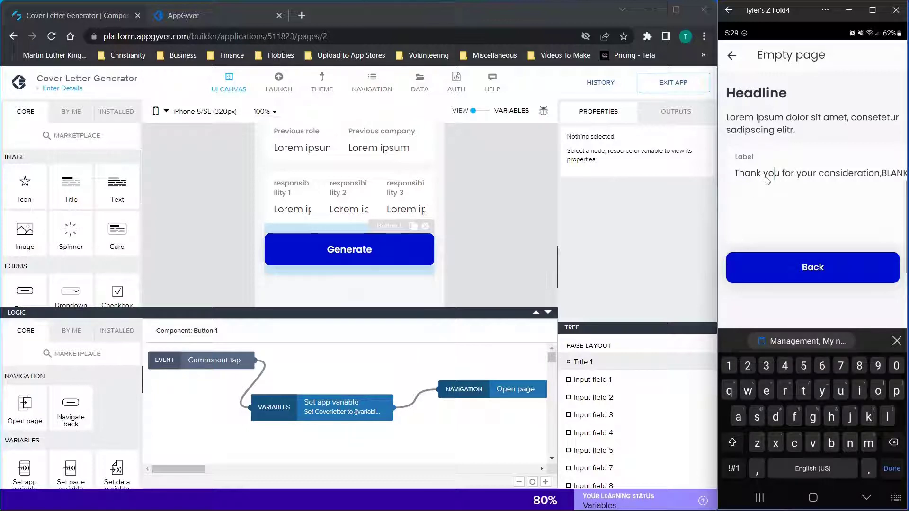
pyautogui.click(168, 18)
pyautogui.click(78, 15)
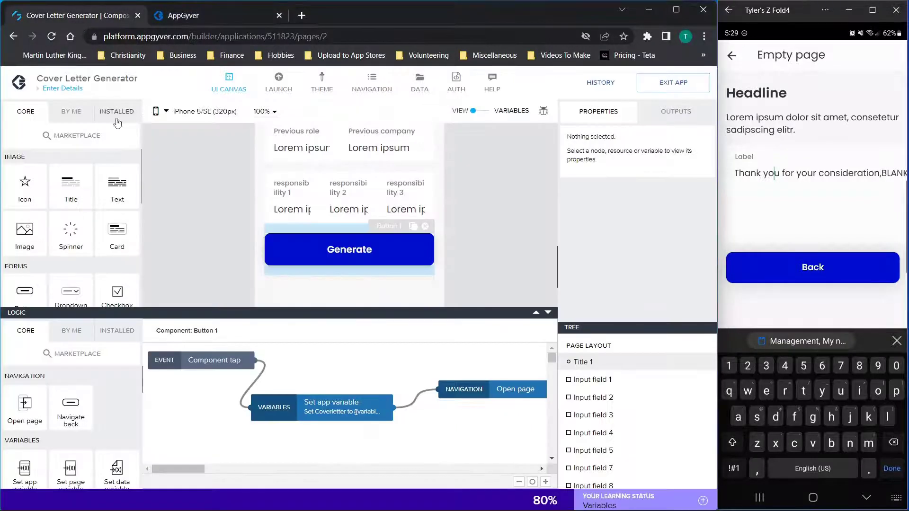
pyautogui.click(63, 88)
pyautogui.click(214, 221)
pyautogui.click(79, 90)
pyautogui.click(89, 227)
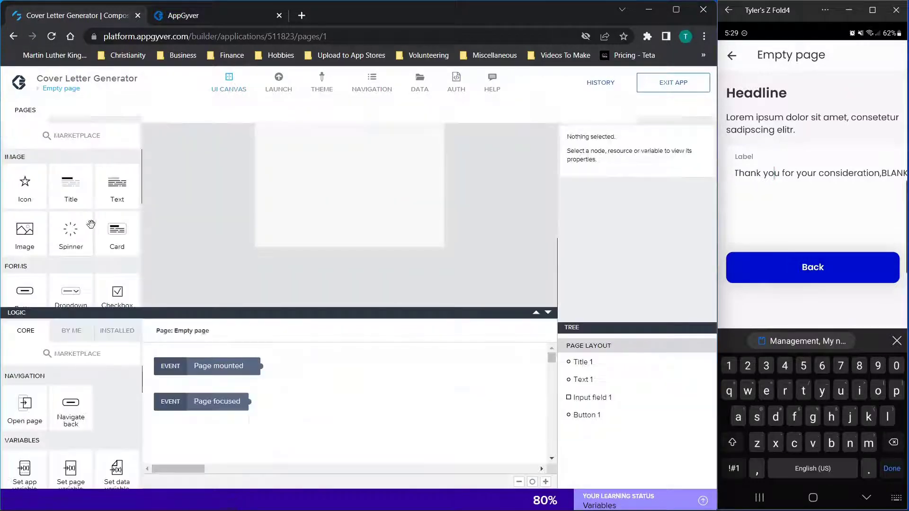
# Examine the width formula in the advanced layout settings of the Empty page's input field.
pyautogui.click(315, 246)
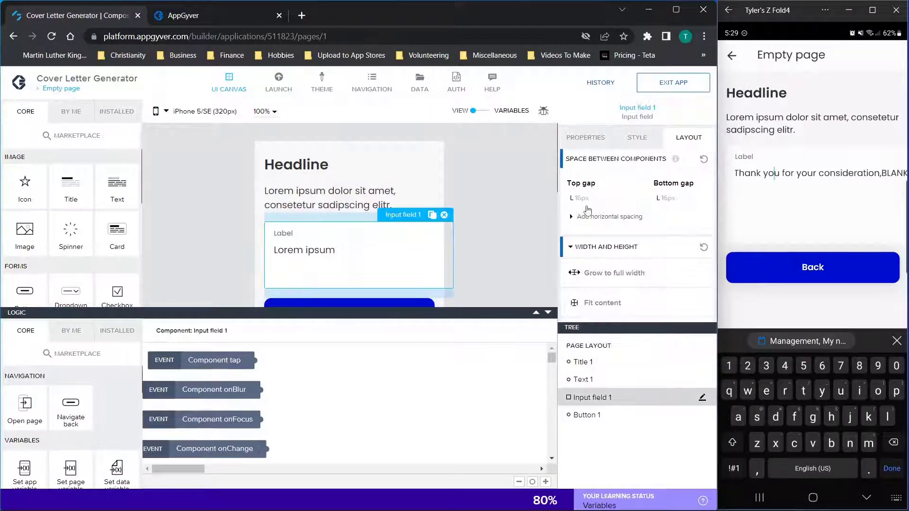
pyautogui.scroll(-5, 643, 204)
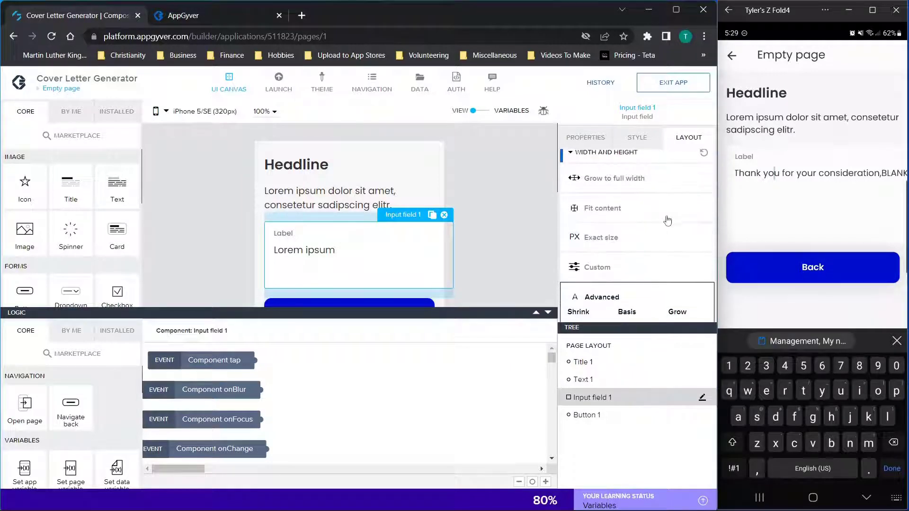
pyautogui.click(635, 253)
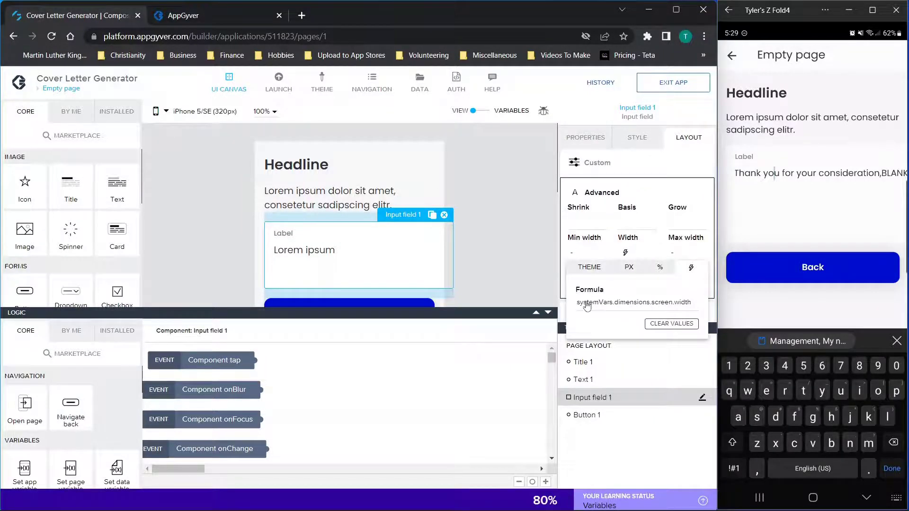
pyautogui.click(648, 308)
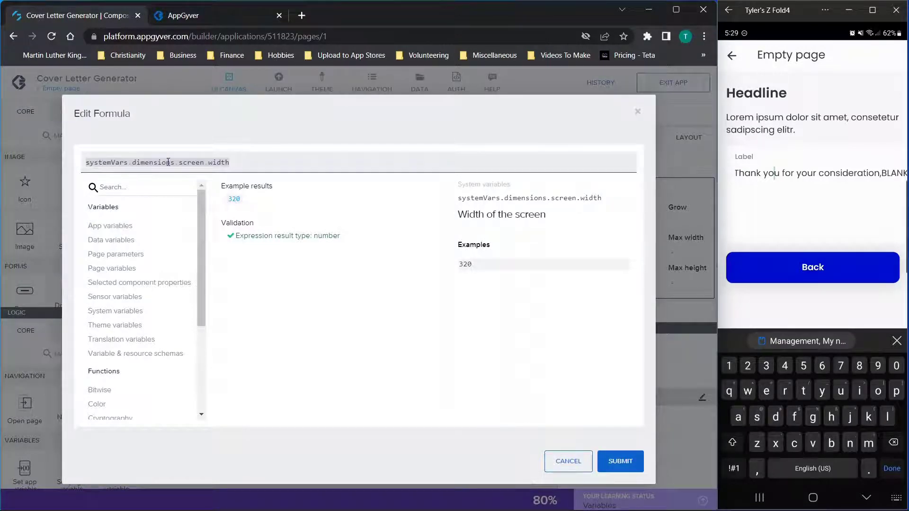
pyautogui.click(638, 111)
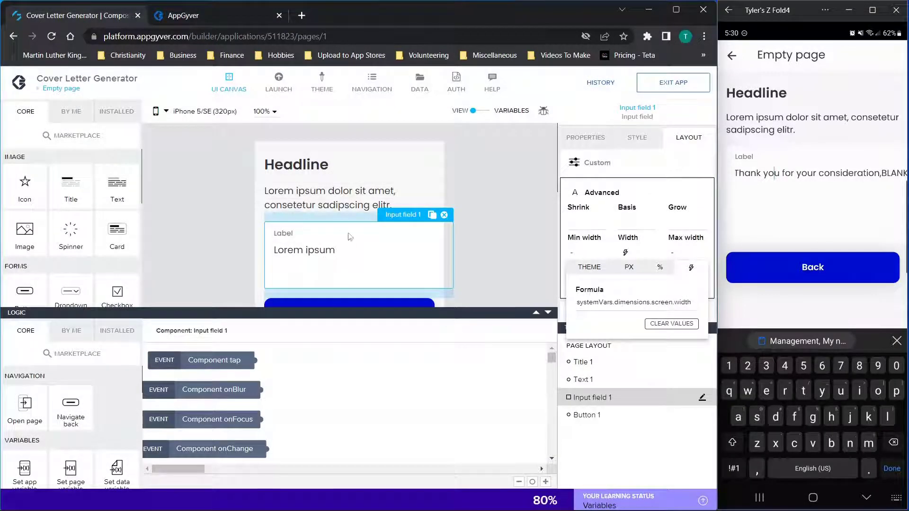
# Examine the input field's height formula and close it without changes.
pyautogui.click(656, 251)
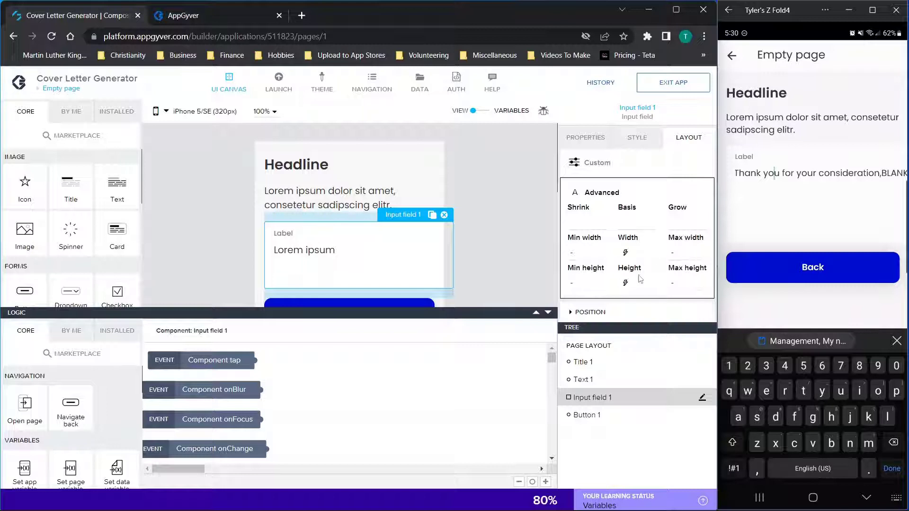
pyautogui.click(636, 281)
pyautogui.click(646, 335)
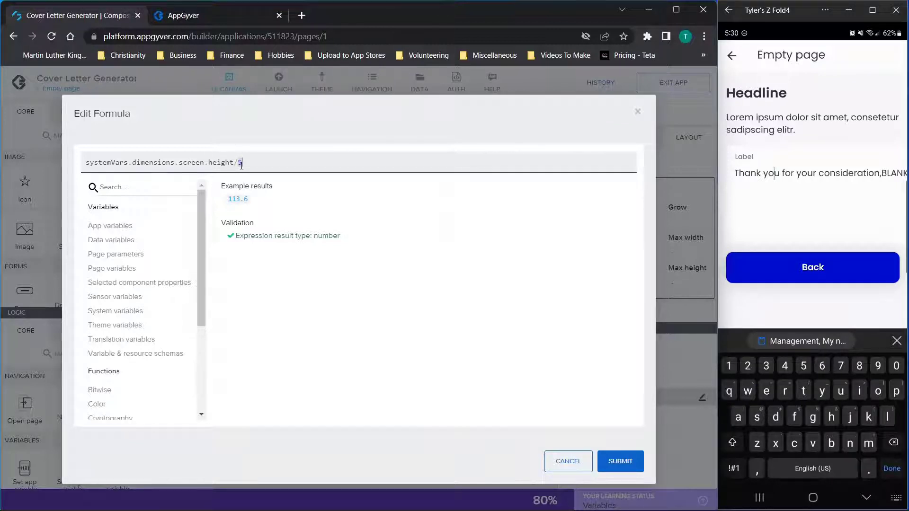
pyautogui.click(638, 112)
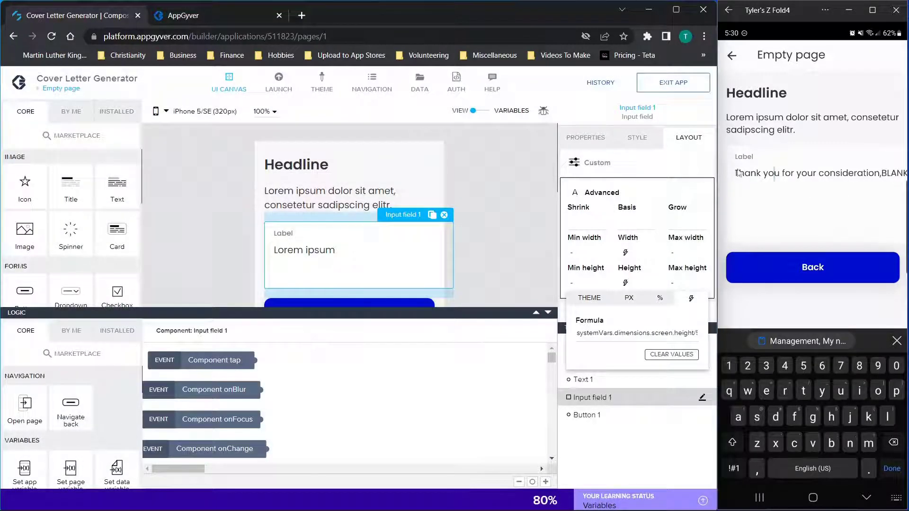
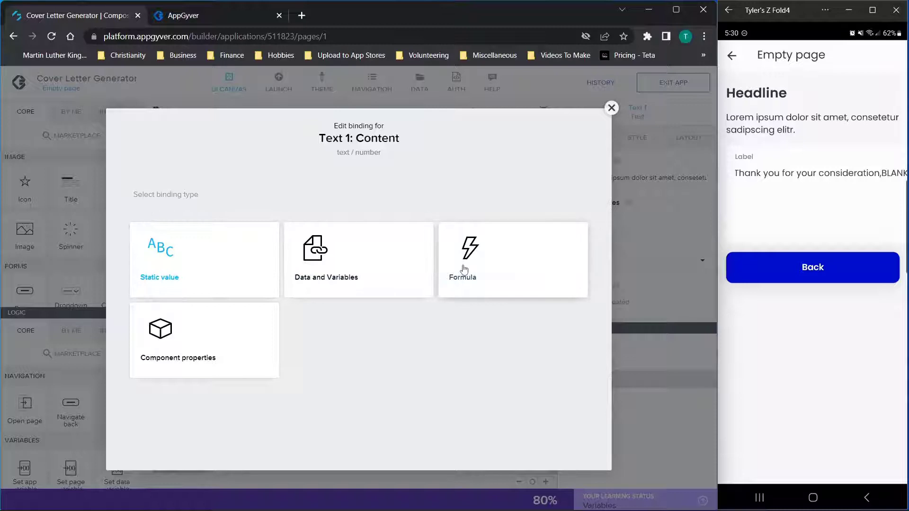
# Bind the content of the text component below the headline to the app variable Coverletter and save the application.
pyautogui.click(337, 287)
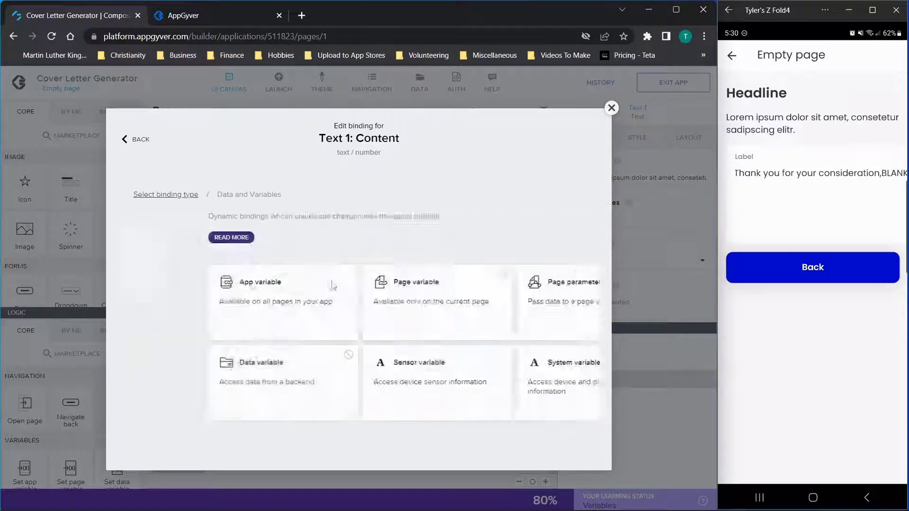
pyautogui.click(216, 315)
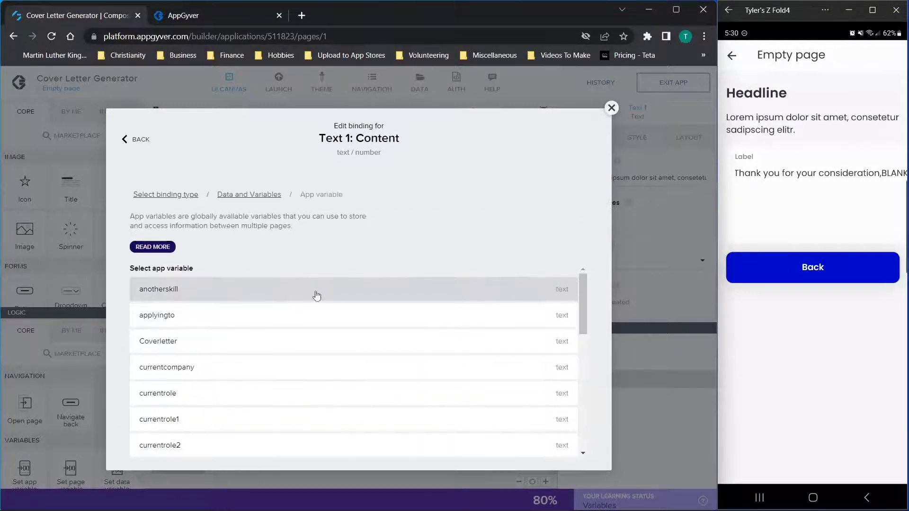
pyautogui.click(260, 348)
pyautogui.click(578, 392)
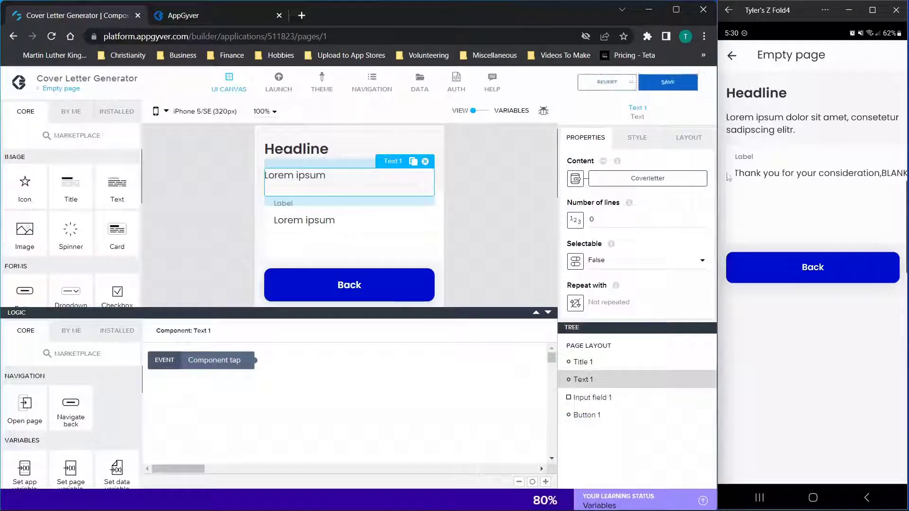
pyautogui.click(689, 82)
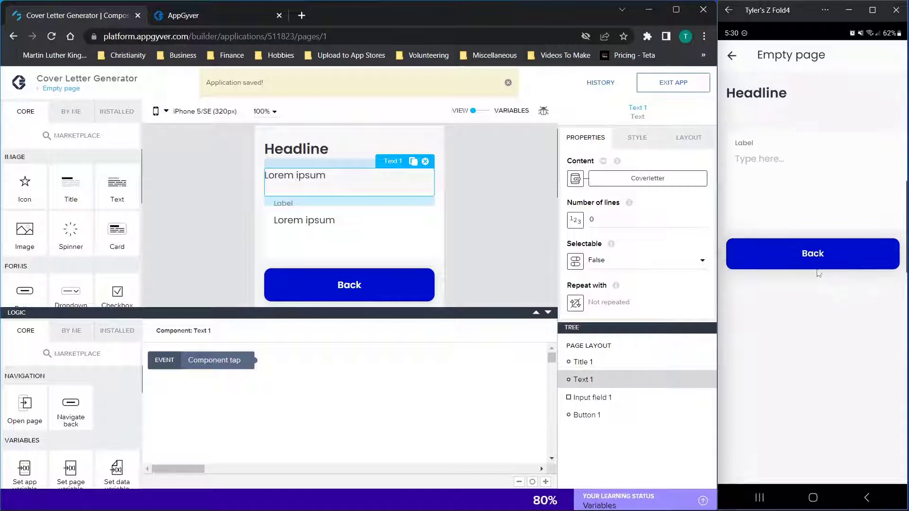
# Return to the form in the phone preview, generate the letter again and review the text on the output page.
pyautogui.click(733, 55)
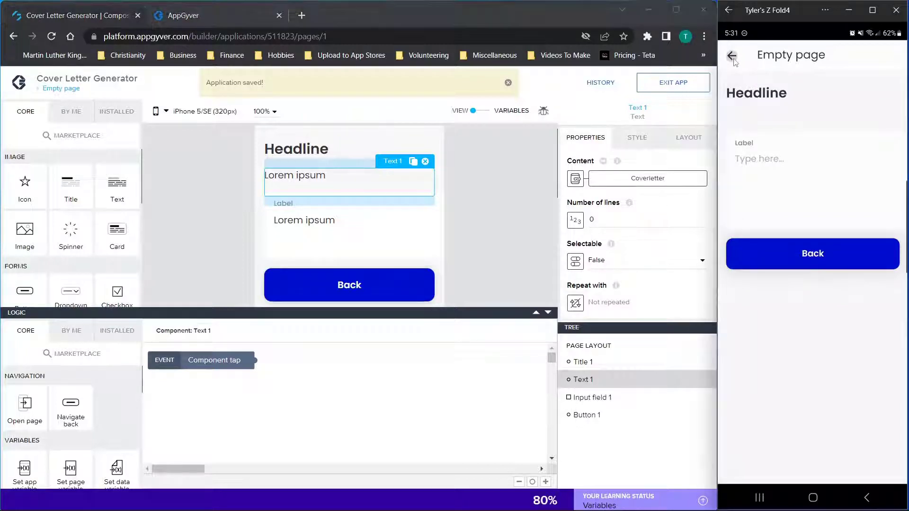
pyautogui.scroll(-5, 835, 302)
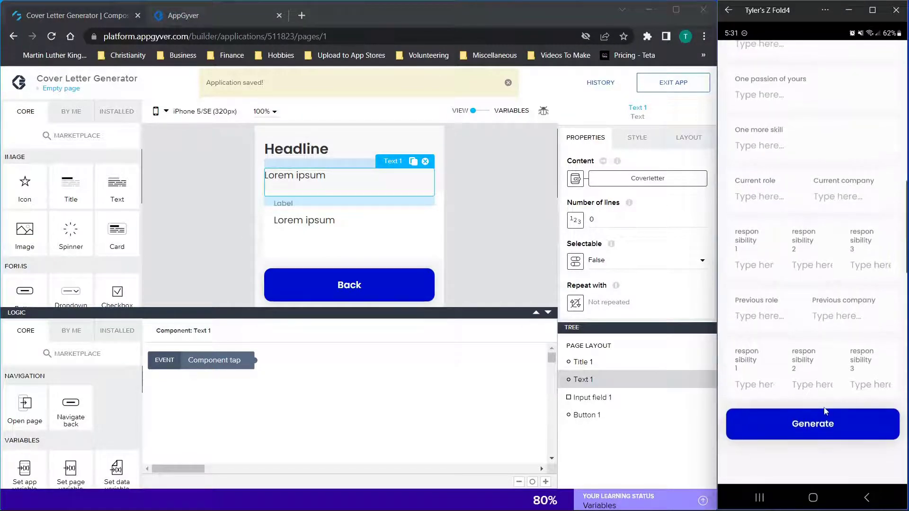
pyautogui.click(830, 423)
pyautogui.scroll(-5, 796, 215)
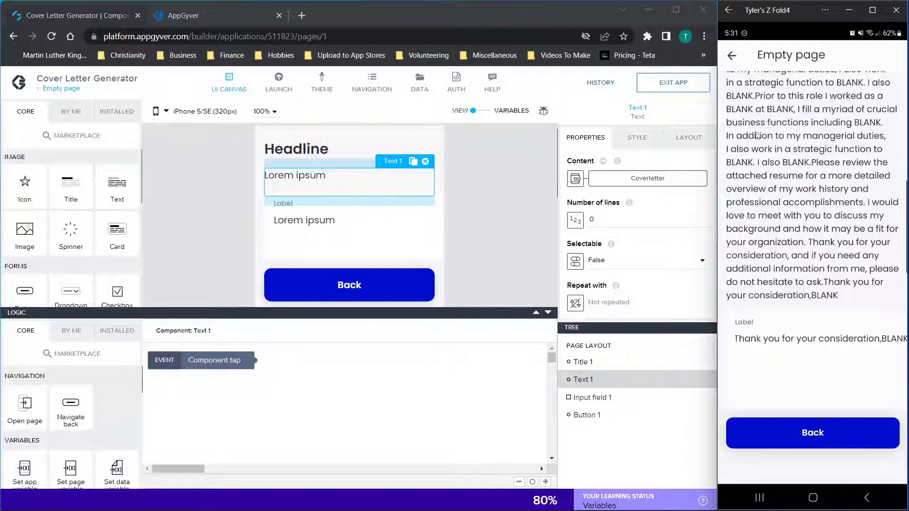
pyautogui.scroll(5, 768, 128)
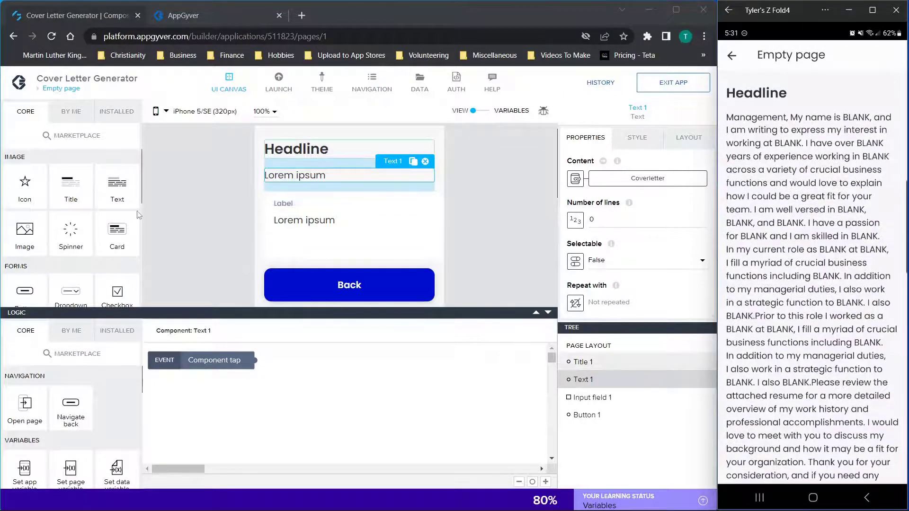
# Remove the text component below the headline on the Empty page, save the application and collapse the logic canvas.
pyautogui.moveTo(121, 187); pyautogui.dragTo(127, 192)
pyautogui.click(771, 175)
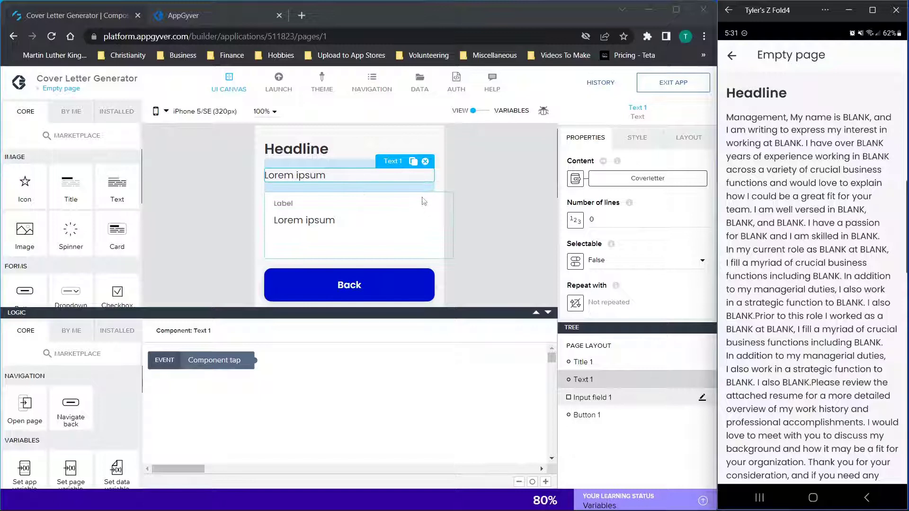
pyautogui.click(426, 163)
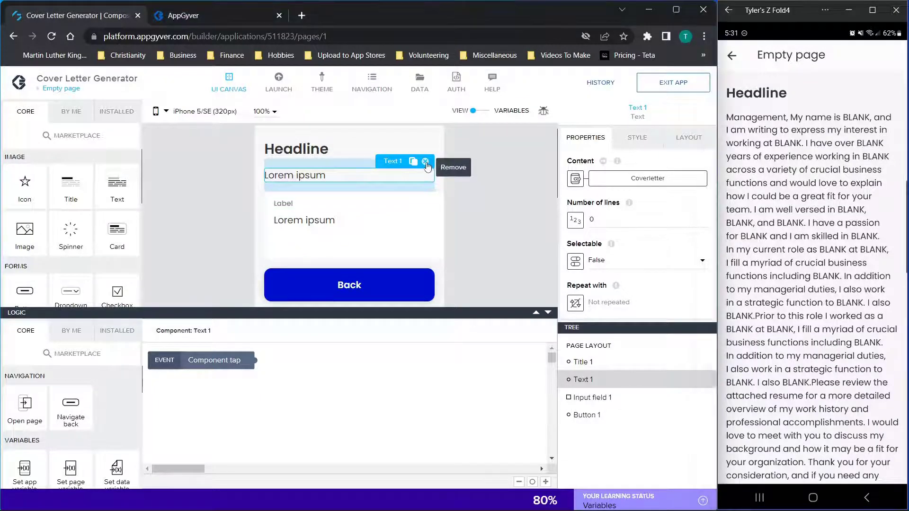
pyautogui.click(426, 163)
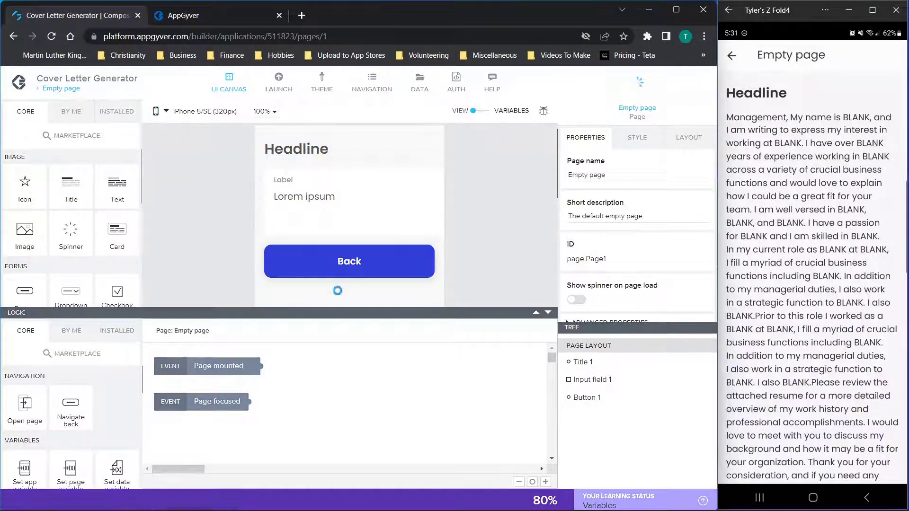
pyautogui.click(548, 313)
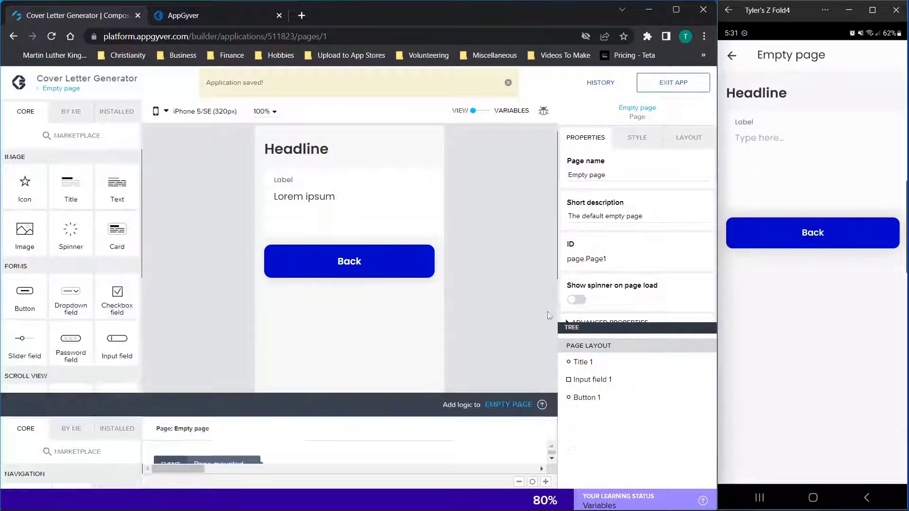
# Switch to the Enter Details page and open the logic canvas of its Generate button.
pyautogui.click(73, 93)
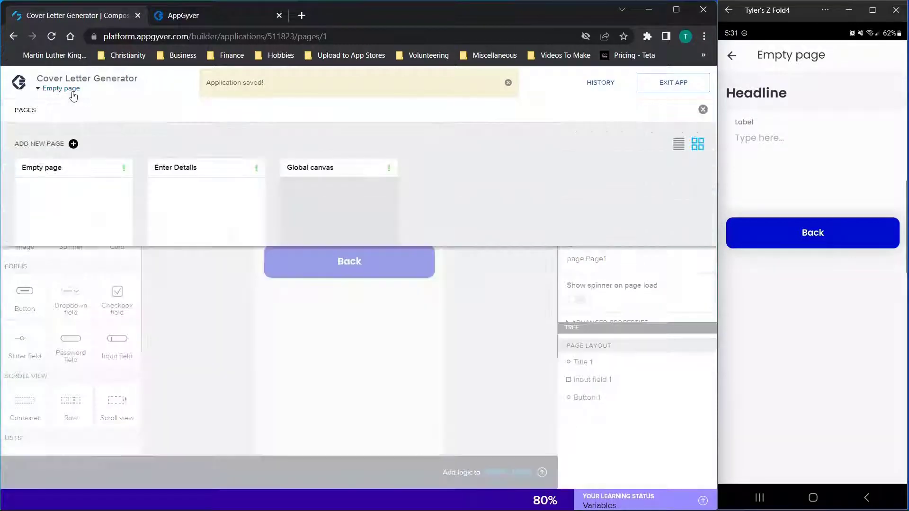
pyautogui.click(177, 290)
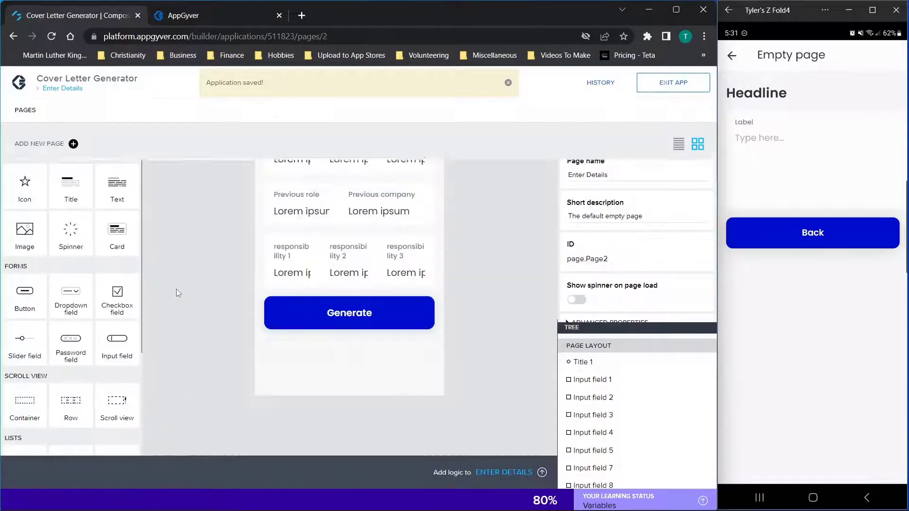
pyautogui.scroll(5, 310, 272)
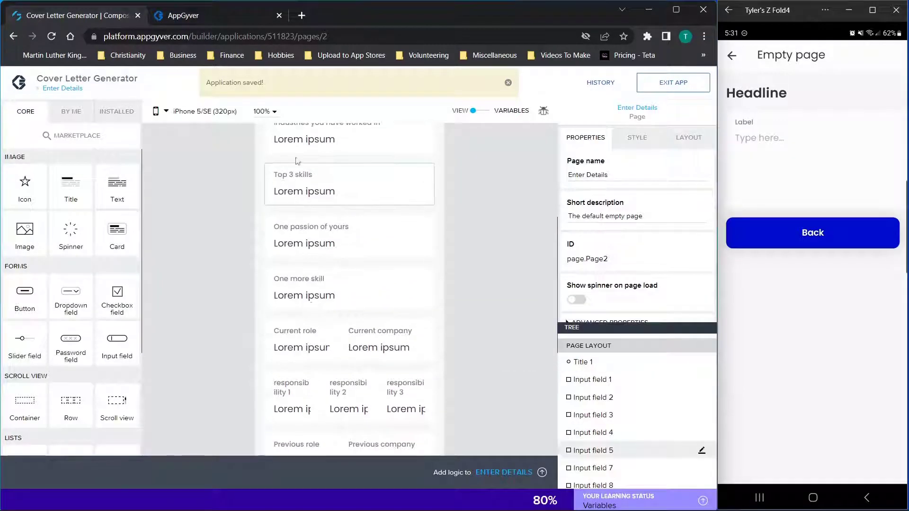
pyautogui.scroll(-3, 553, 297)
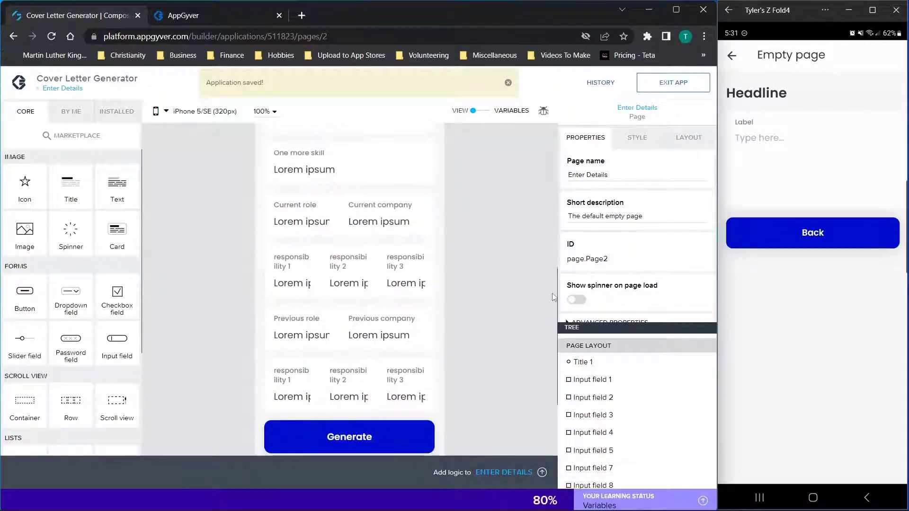
pyautogui.click(349, 424)
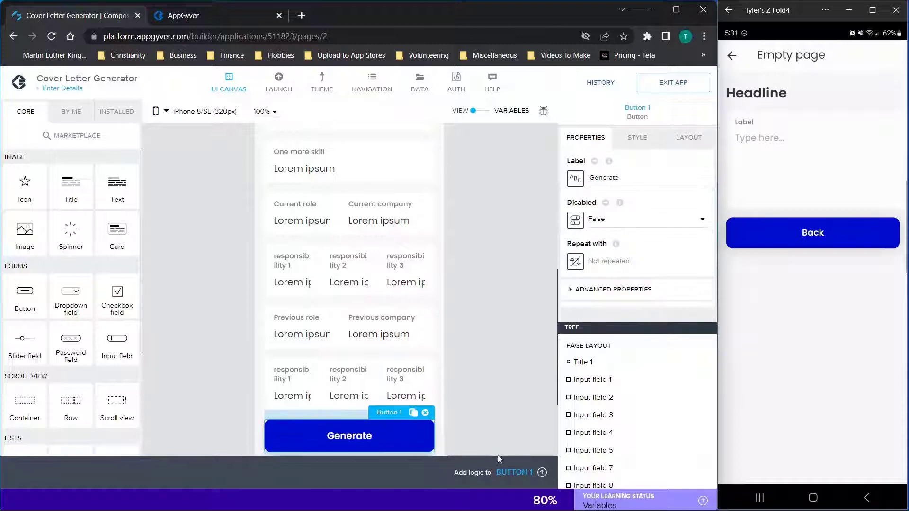
pyautogui.click(542, 471)
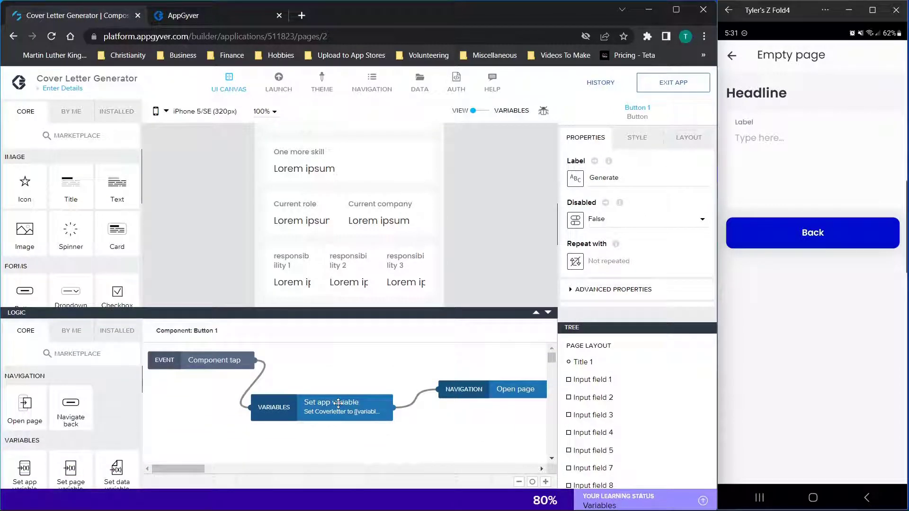
# Open the assigned value formula of the Set app variable node and read through the letter template.
pyautogui.click(338, 404)
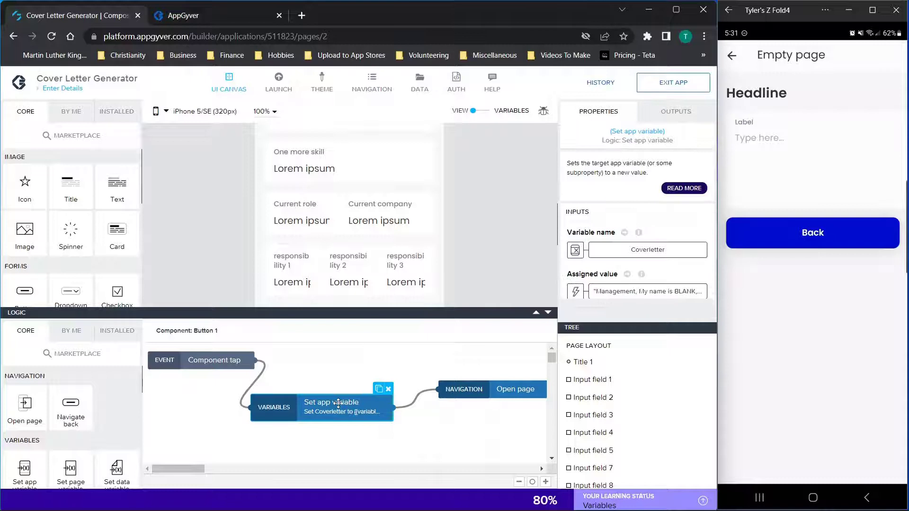
pyautogui.click(633, 259)
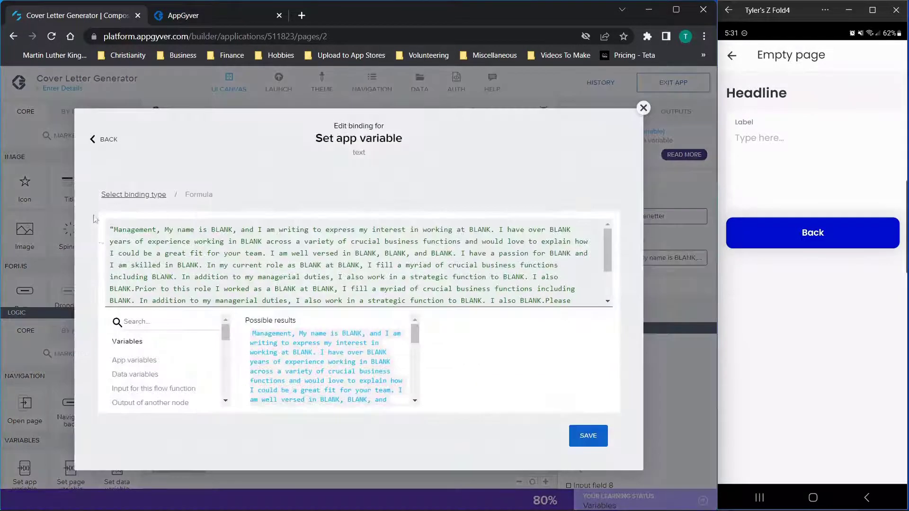
pyautogui.scroll(-3, 137, 238)
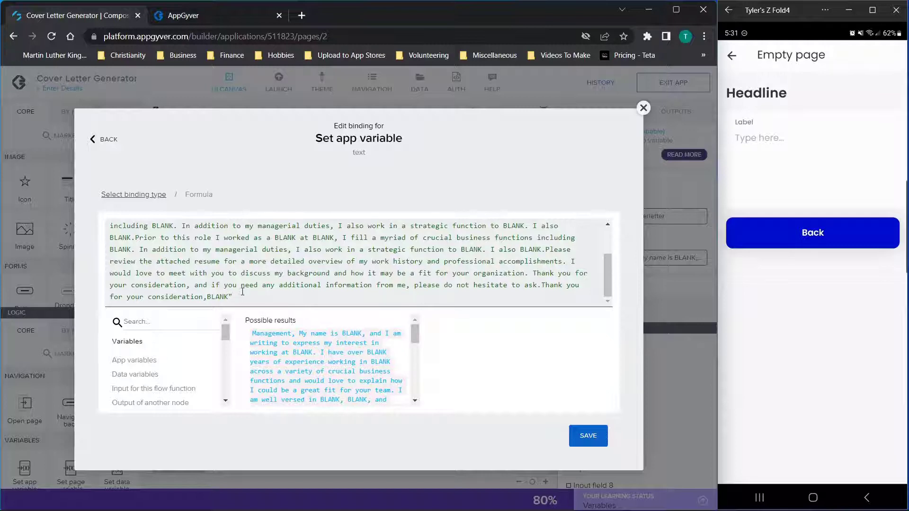
pyautogui.scroll(3, 243, 292)
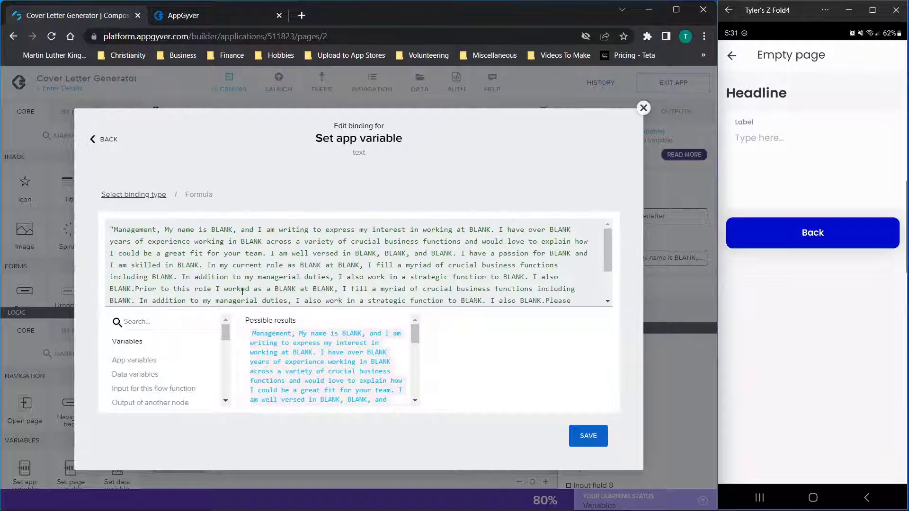
pyautogui.click(165, 232)
pyautogui.write('"')
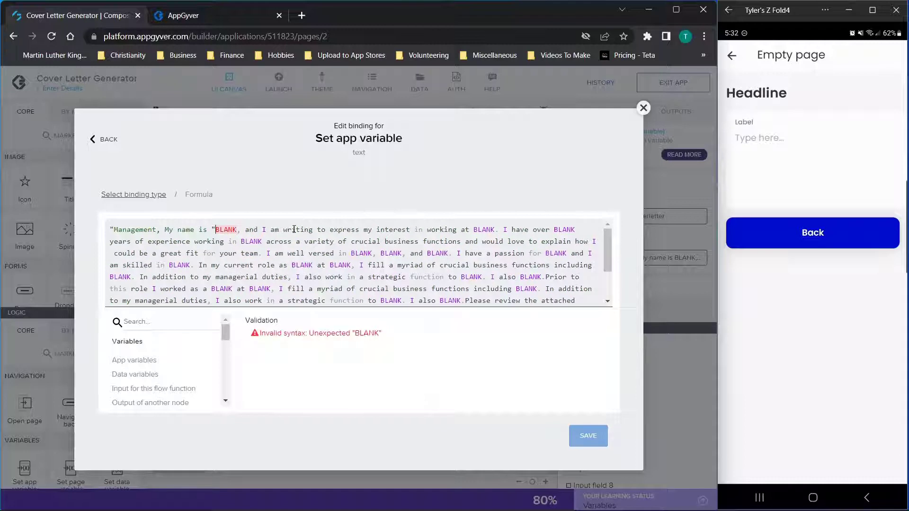
pyautogui.write(' +')
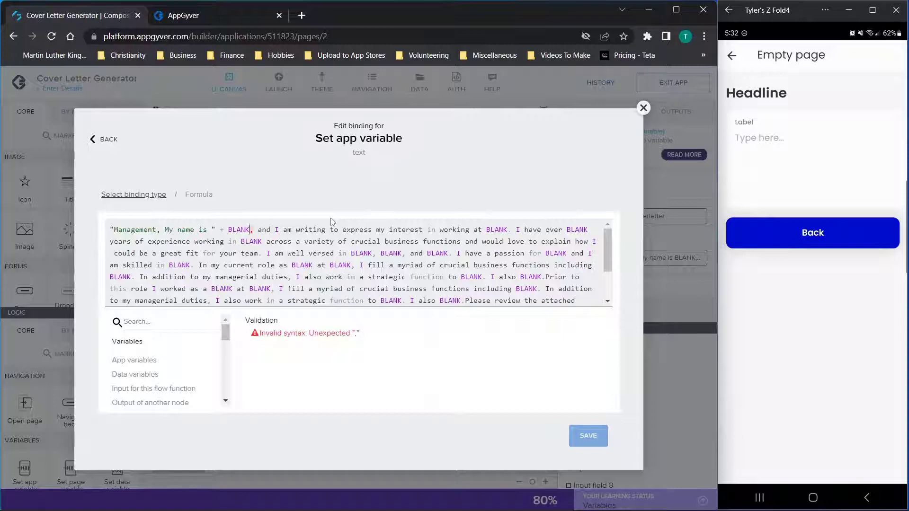
pyautogui.write('"')
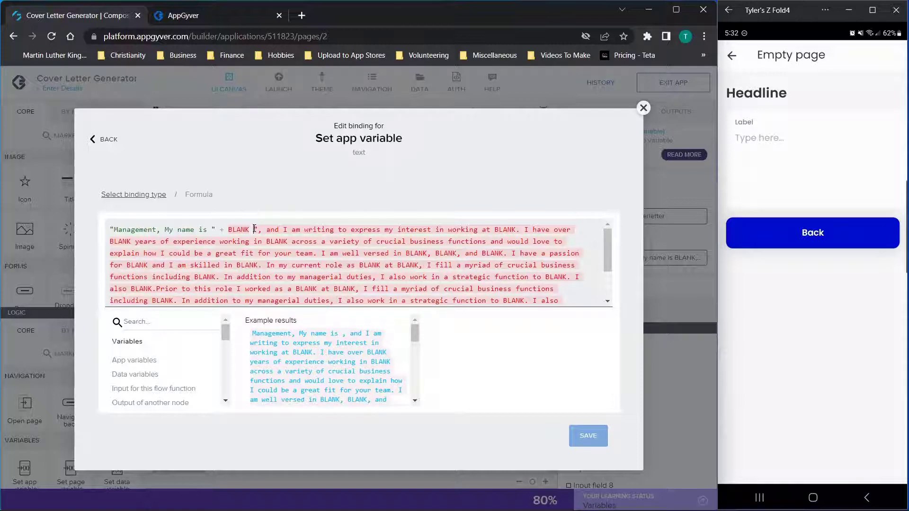
pyautogui.moveTo(260, 230); pyautogui.dragTo(213, 232)
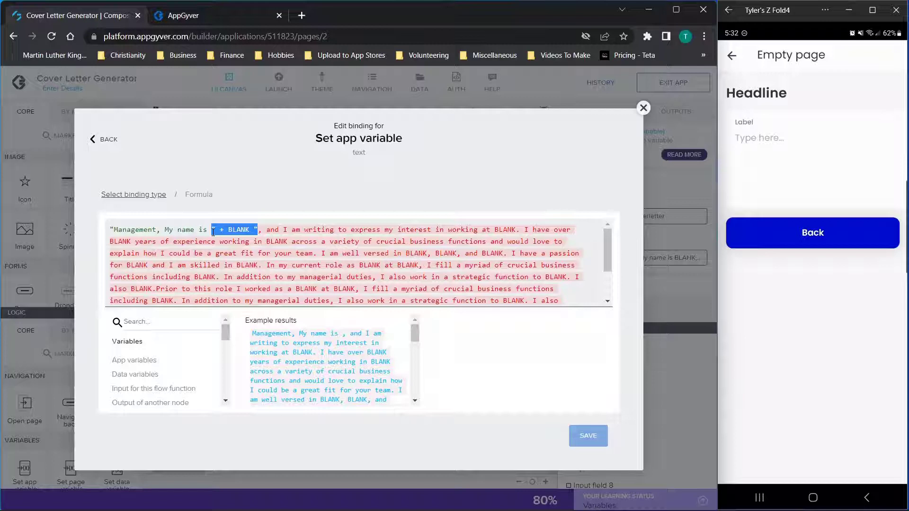
pyautogui.write('BLANK')
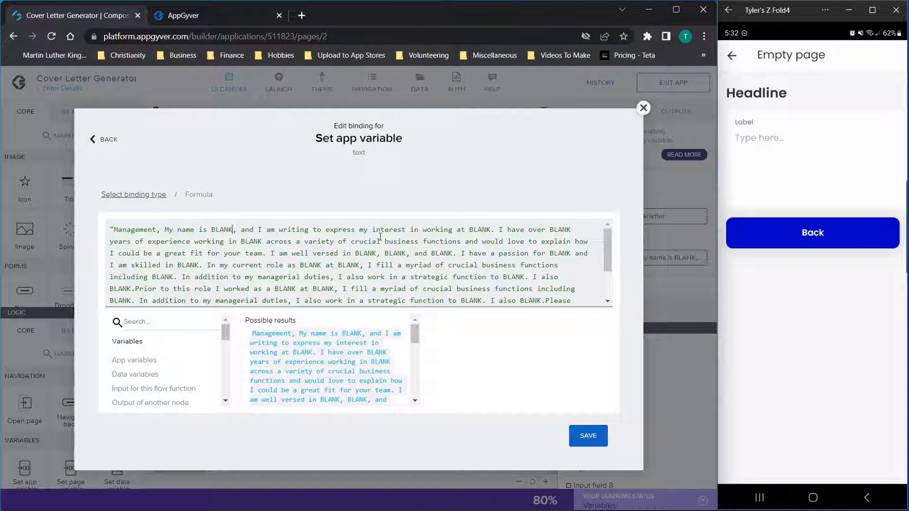
# Split the letter formula around the first BLANK after "My name is" with quotation marks and plus signs, leaving BLANK outside the quoted text.
pyautogui.scroll(-2, 380, 237)
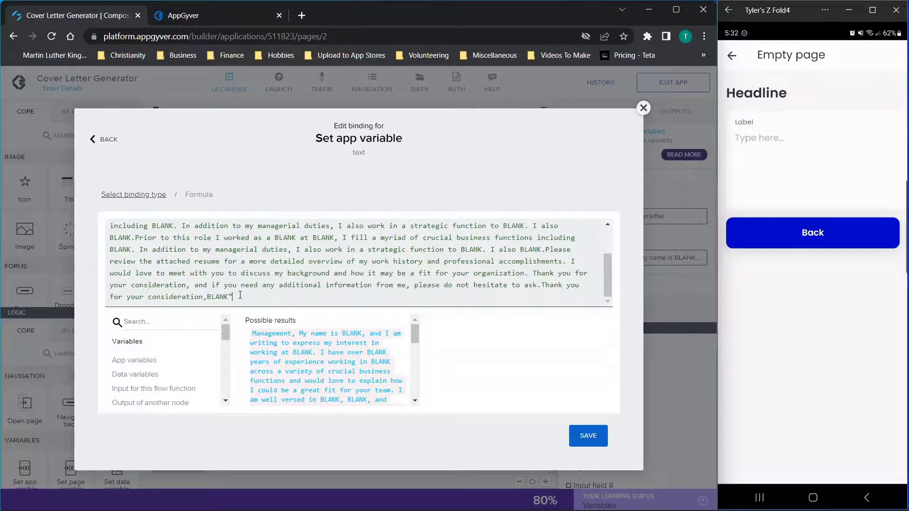
pyautogui.scroll(2, 224, 257)
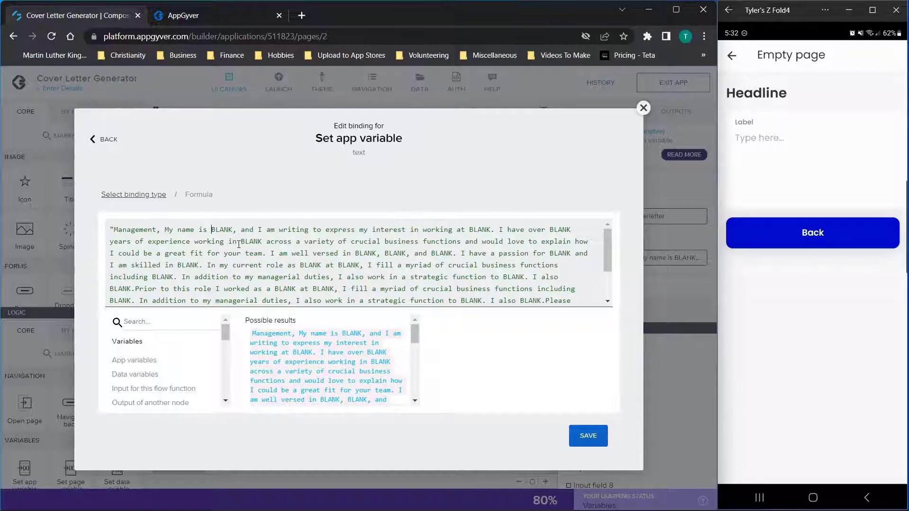
pyautogui.write('" + ')
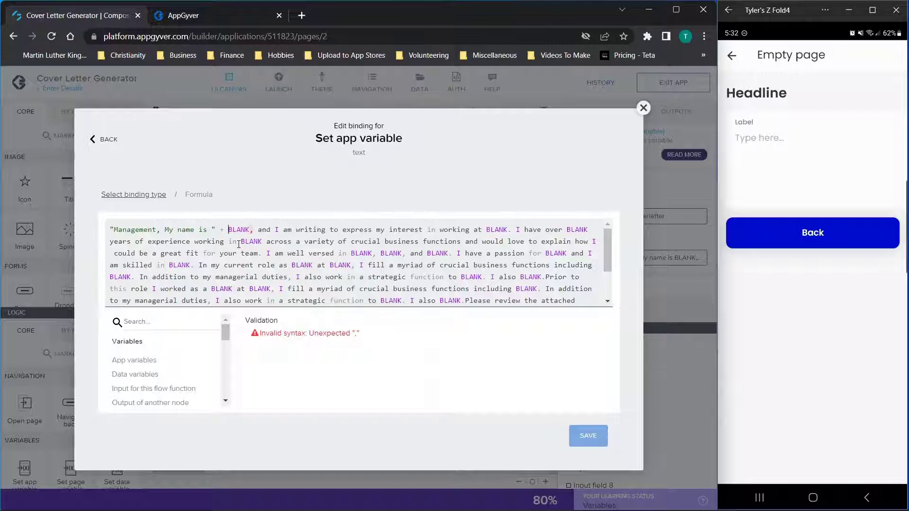
pyautogui.write('"')
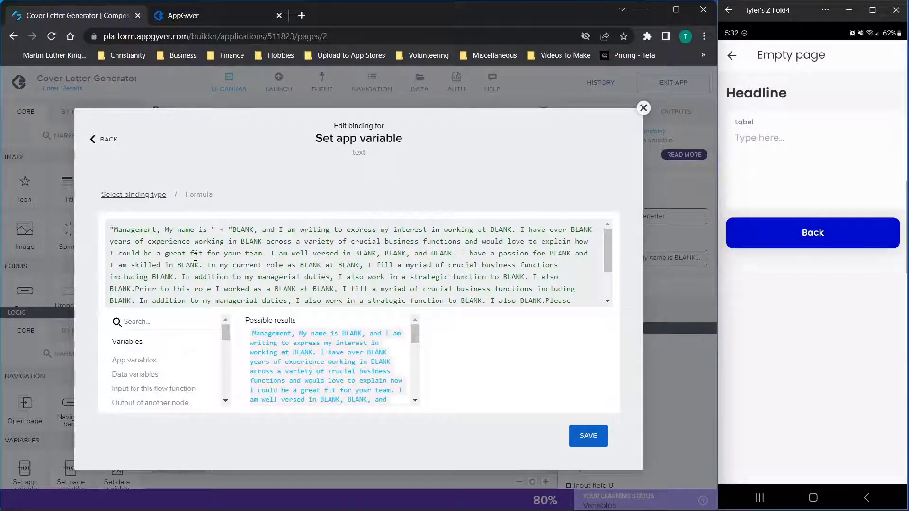
pyautogui.scroll(-1, 196, 251)
pyautogui.scroll(1, 195, 251)
pyautogui.moveTo(114, 230); pyautogui.dragTo(441, 329)
pyautogui.click(331, 291)
pyautogui.scroll(3, 331, 291)
pyautogui.write('" ')
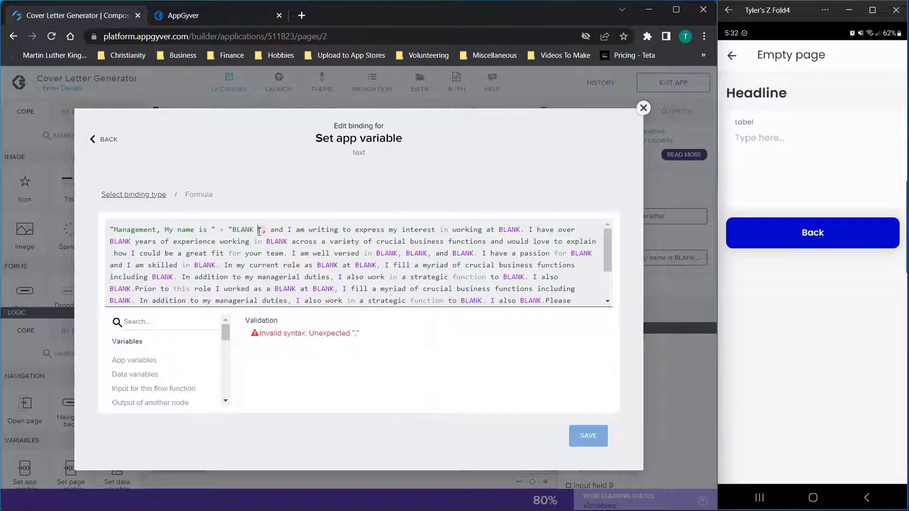
pyautogui.write('+')
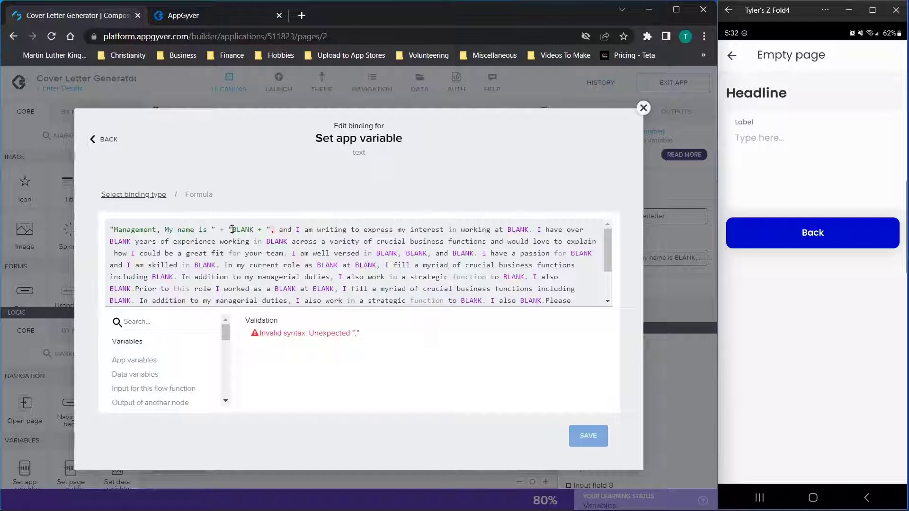
pyautogui.press('BackSpace')
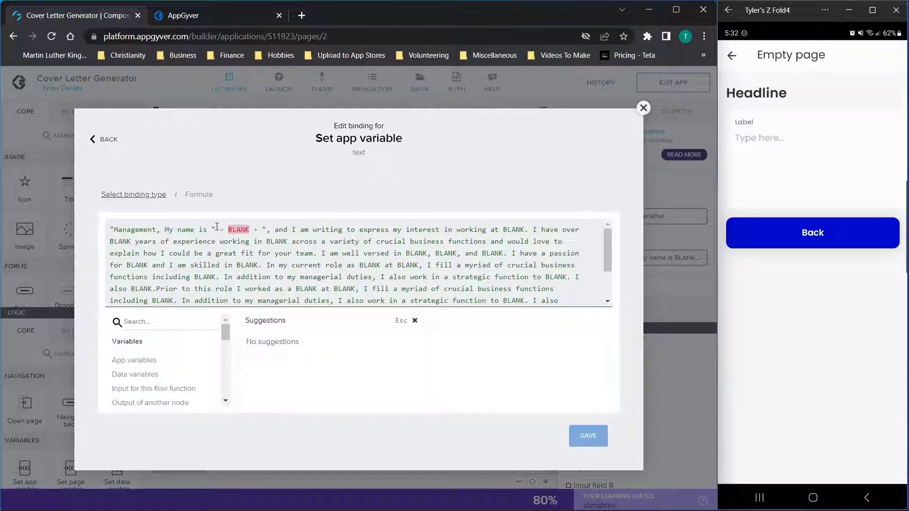
# Delete the BLANK placeholder between the two plus signs after "My name is".
pyautogui.press('Delete')
pyautogui.press('Delete')
pyautogui.press('Delete')
pyautogui.press('Delete')
pyautogui.press('Delete')
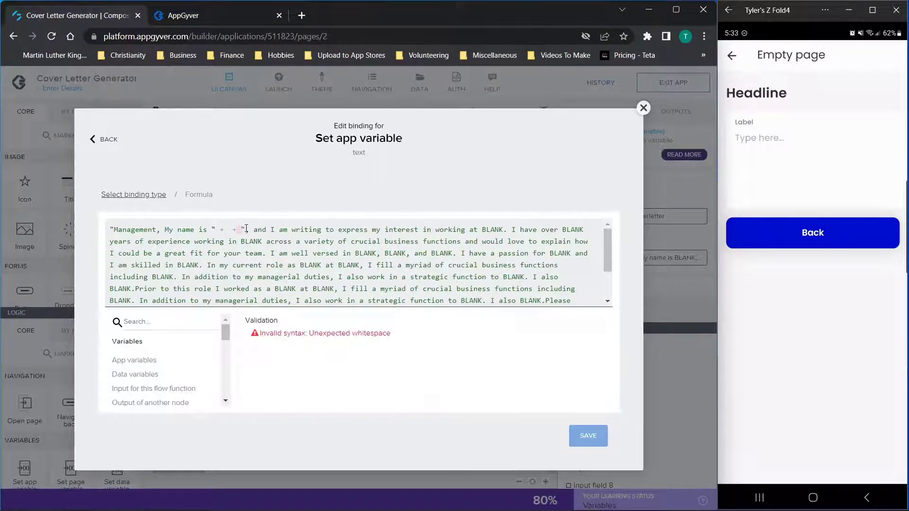
pyautogui.write('app v')
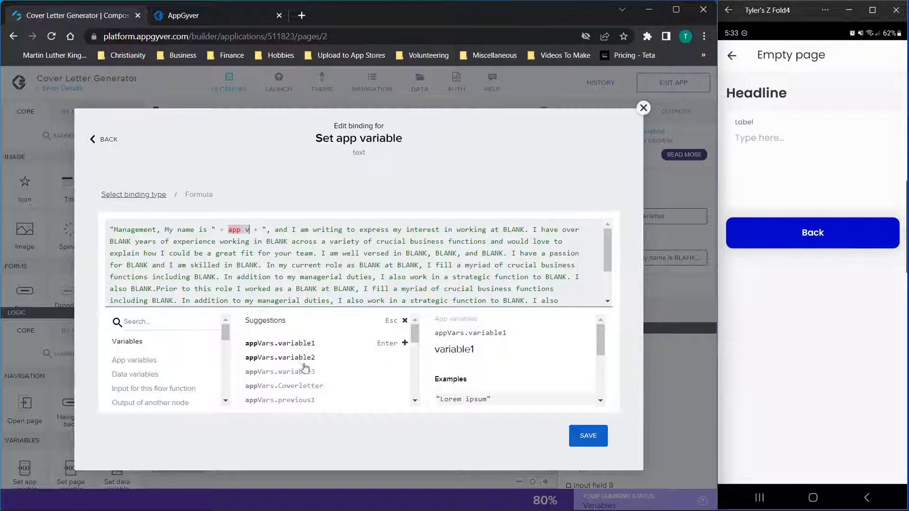
pyautogui.scroll(-2, 314, 388)
pyautogui.scroll(-5, 314, 393)
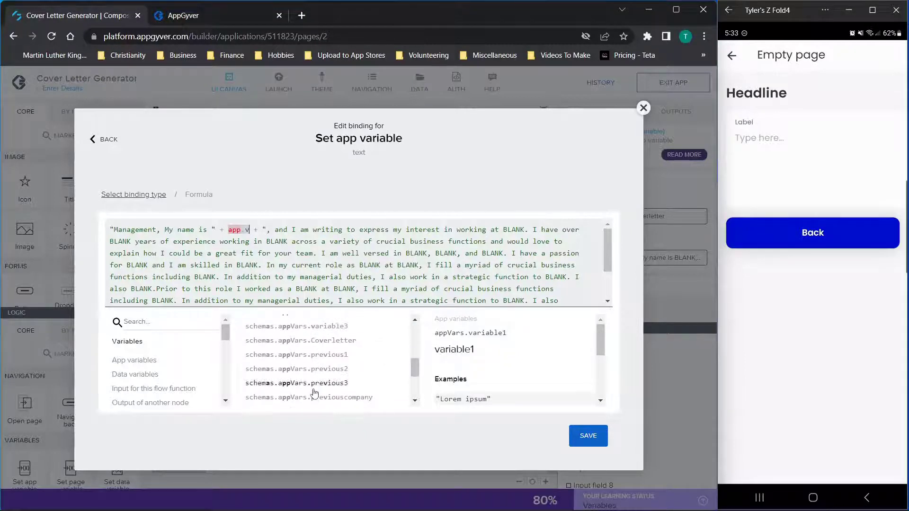
pyautogui.scroll(7, 313, 392)
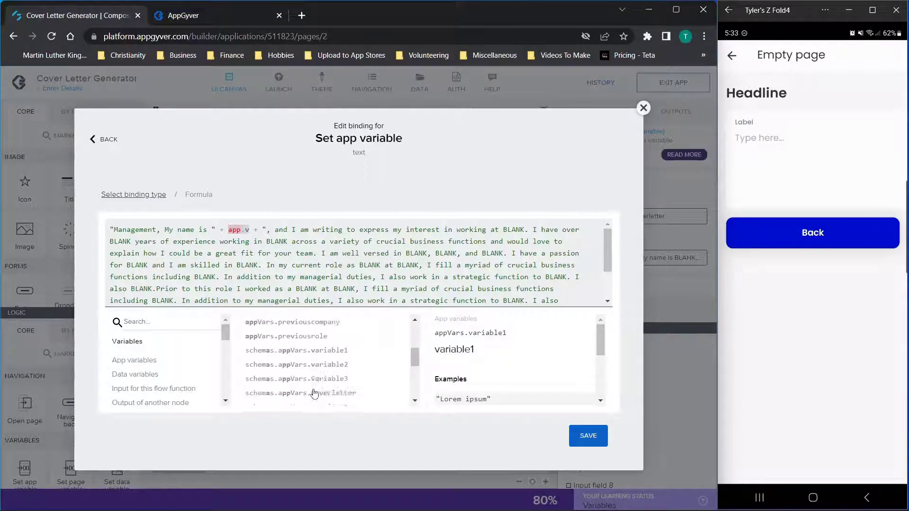
pyautogui.scroll(1, 314, 392)
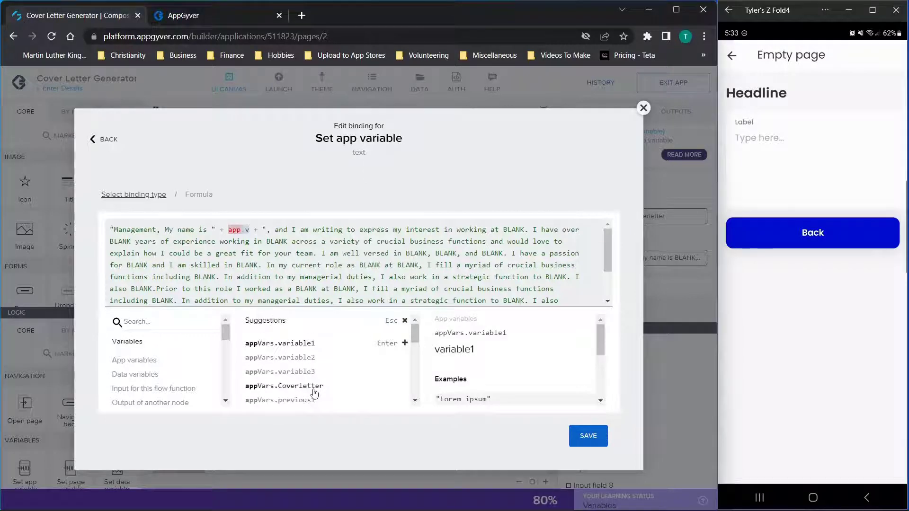
pyautogui.write('a')
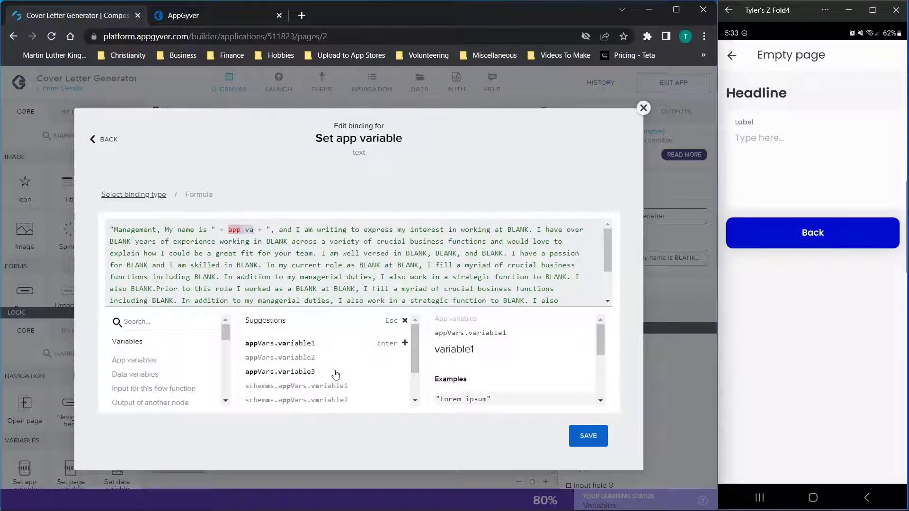
pyautogui.scroll(-2, 313, 374)
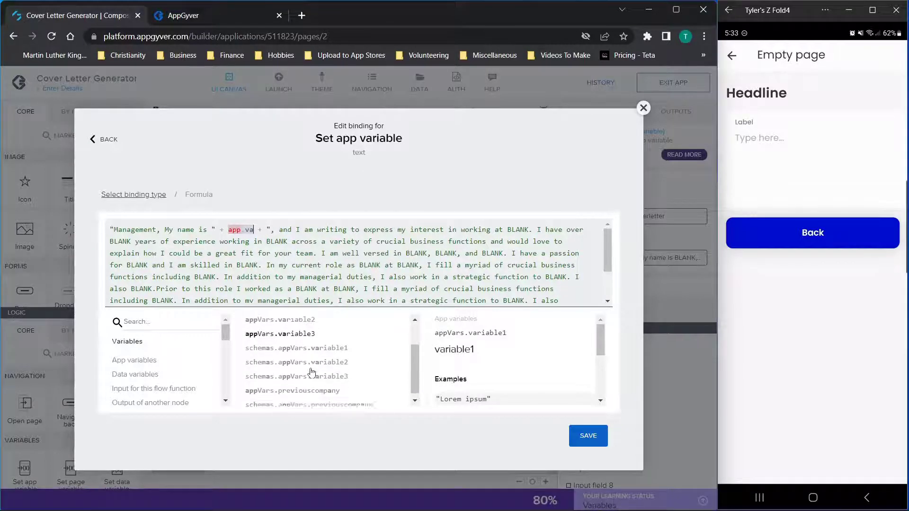
pyautogui.click(124, 362)
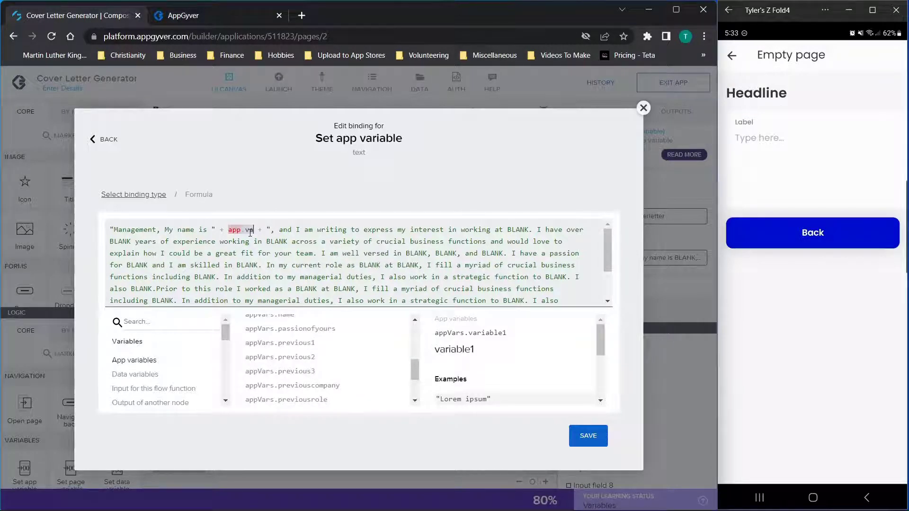
pyautogui.press('BackSpace')
pyautogui.press('BackSpace')
pyautogui.press('BackSpace')
pyautogui.press('BackSpace')
pyautogui.press('BackSpace')
pyautogui.press('BackSpace')
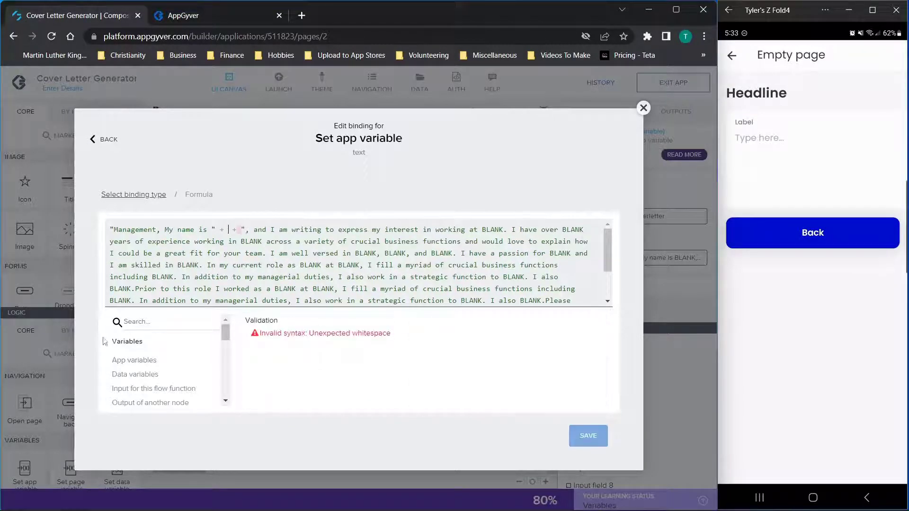
# Insert the app variable appVars.name between the two plus signs after "My name is".
pyautogui.click(132, 375)
pyautogui.click(134, 360)
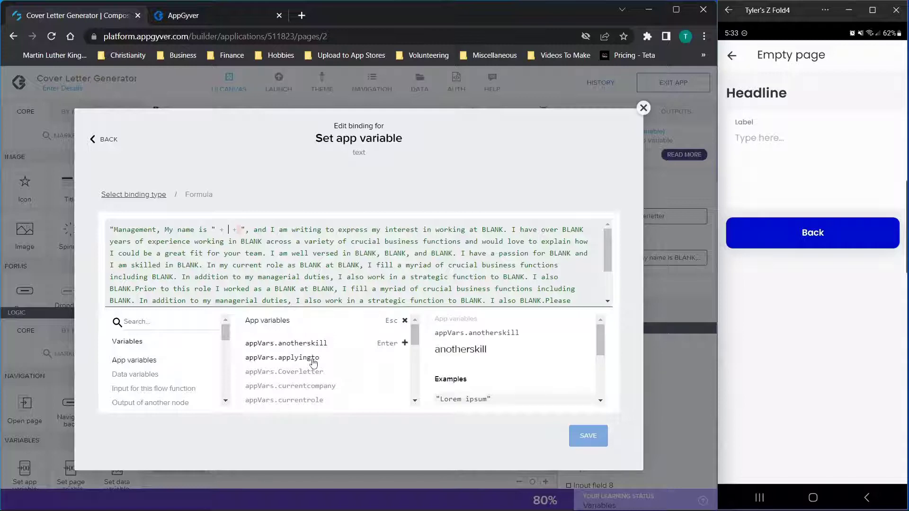
pyautogui.scroll(-4, 313, 363)
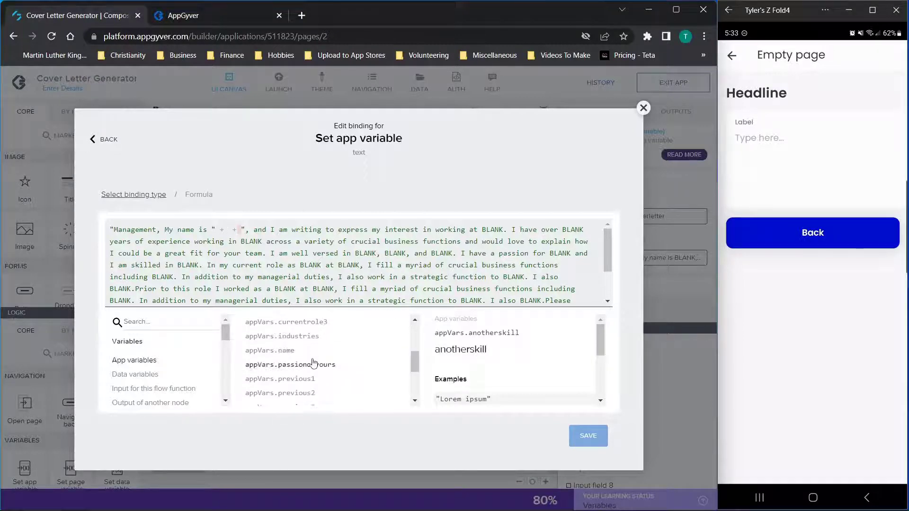
pyautogui.doubleClick(263, 354)
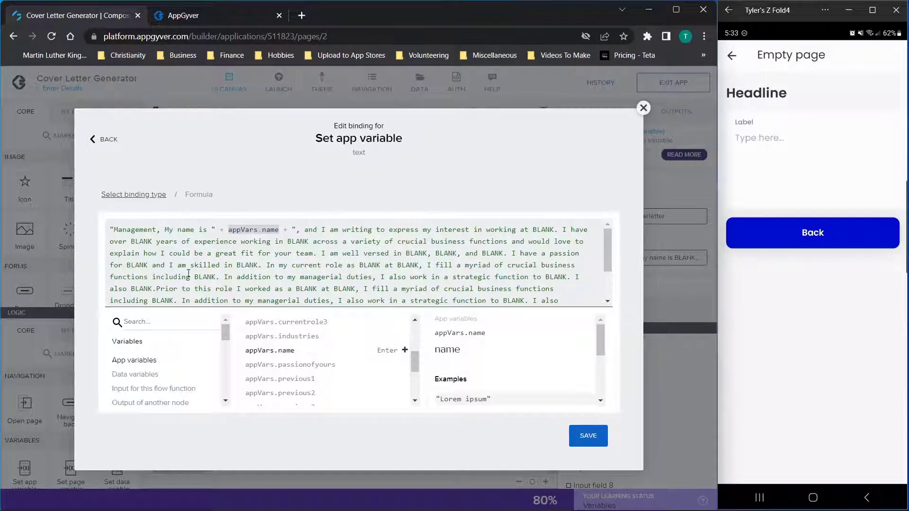
pyautogui.click(240, 265)
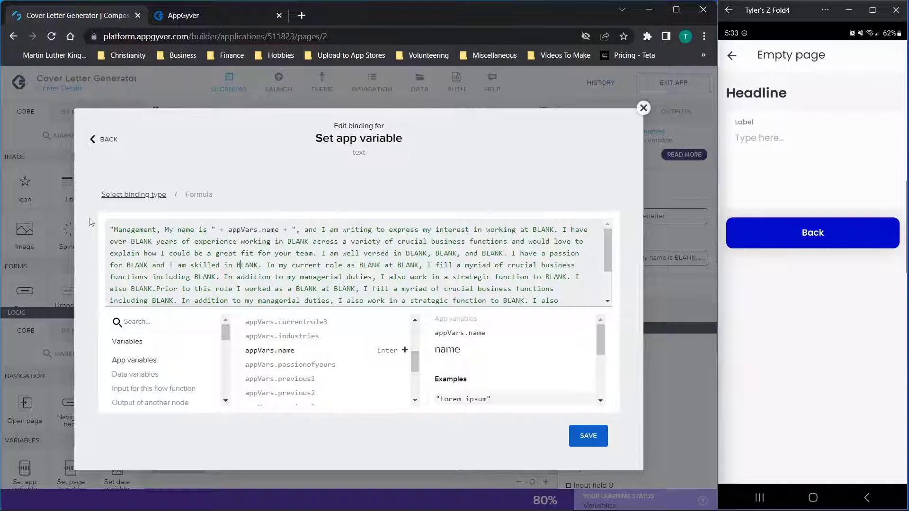
# Check the quoted text around appVars.name in the letter formula, and save the binding and the application.
pyautogui.moveTo(111, 230); pyautogui.dragTo(216, 223)
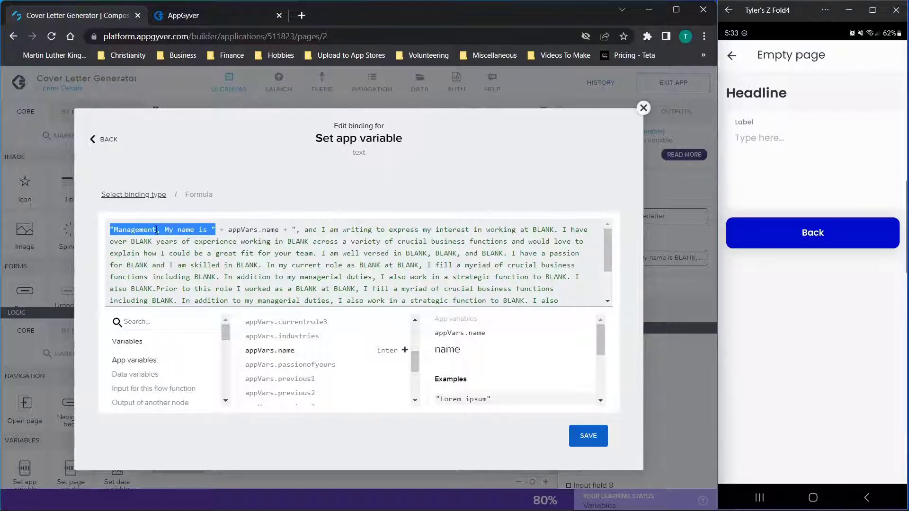
pyautogui.moveTo(228, 231); pyautogui.dragTo(279, 231)
pyautogui.click(294, 231)
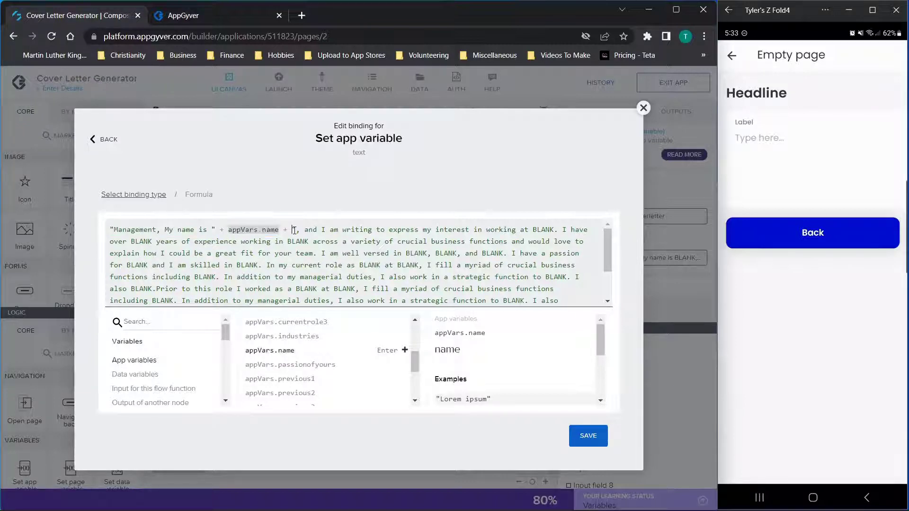
pyautogui.hotkey('ctrl', 'a')
pyautogui.click(393, 274)
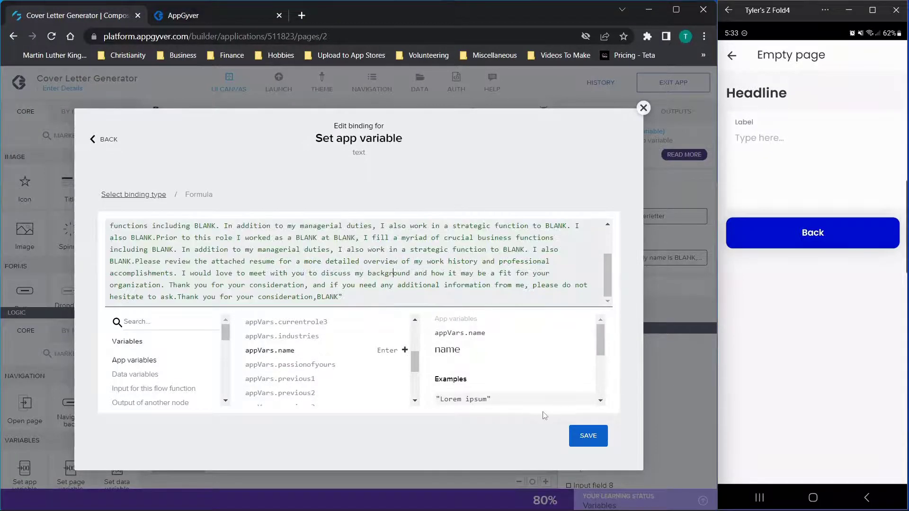
pyautogui.click(587, 435)
pyautogui.click(659, 87)
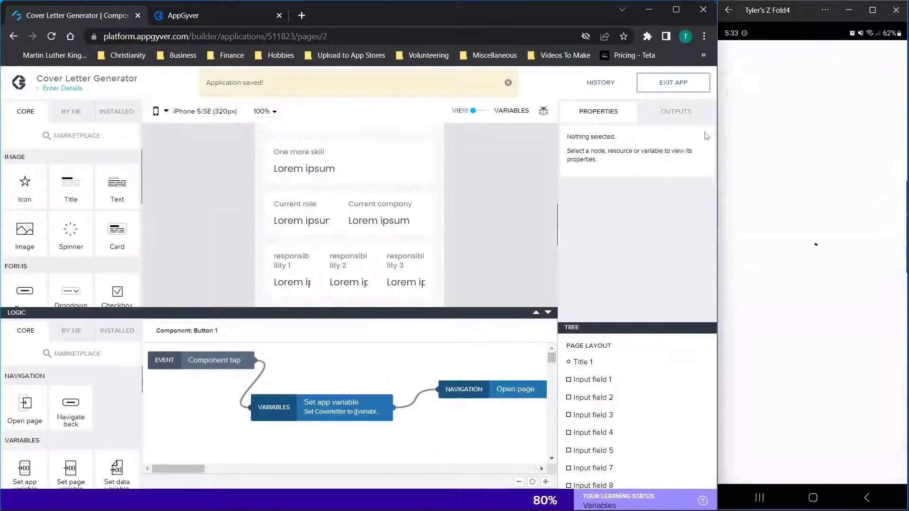
# Return to the form in the phone preview, fill in the Name field and generate the cover letter.
pyautogui.click(730, 61)
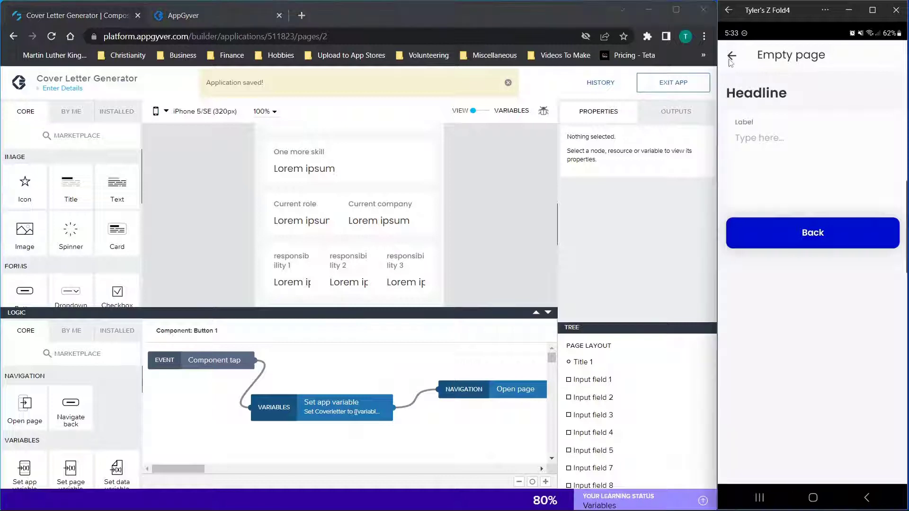
pyautogui.click(733, 57)
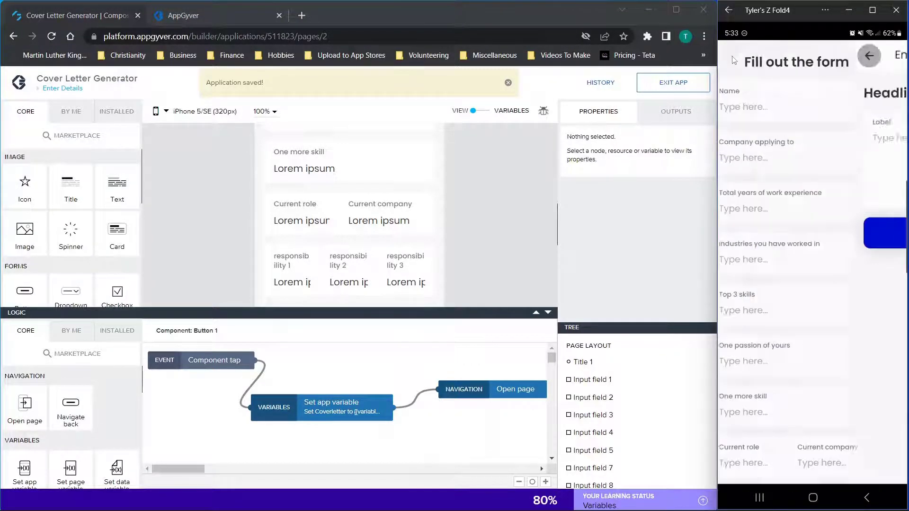
pyautogui.click(766, 107)
pyautogui.write('Tyler')
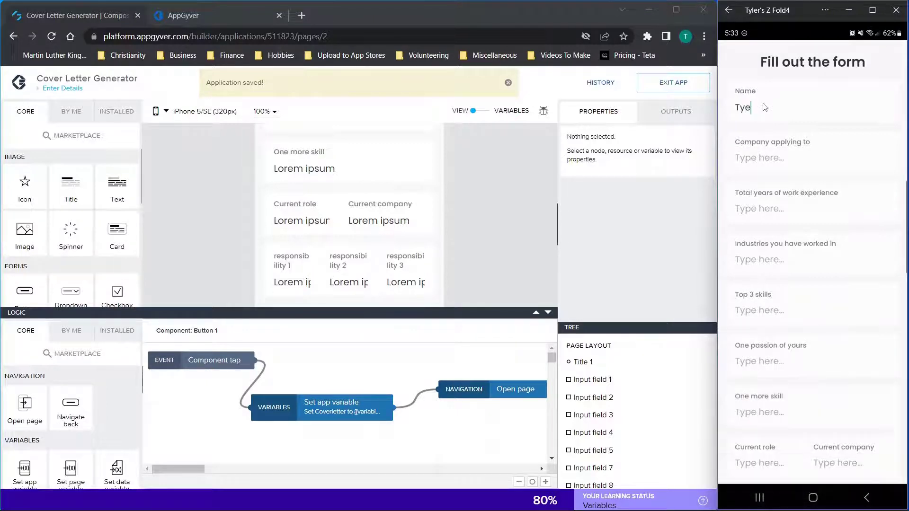
pyautogui.write(' Talks')
pyautogui.scroll(-5, 843, 183)
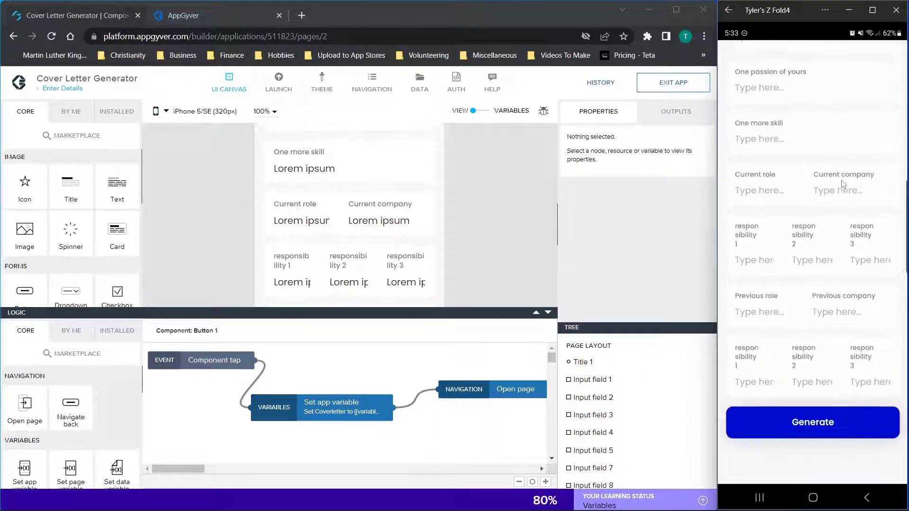
pyautogui.click(820, 410)
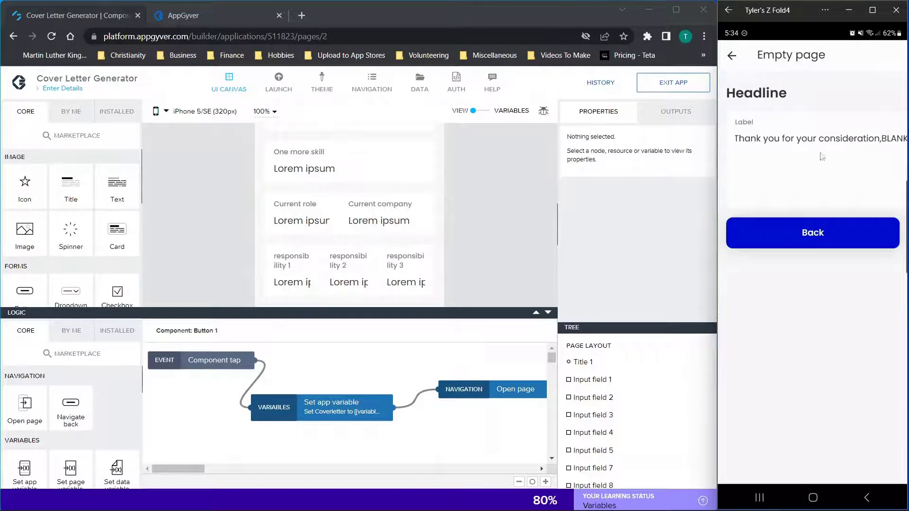
# Select the letter in the phone preview's Label field and paste the clipboard text at the end of the Word document Cover Letter For App.
pyautogui.click(813, 145)
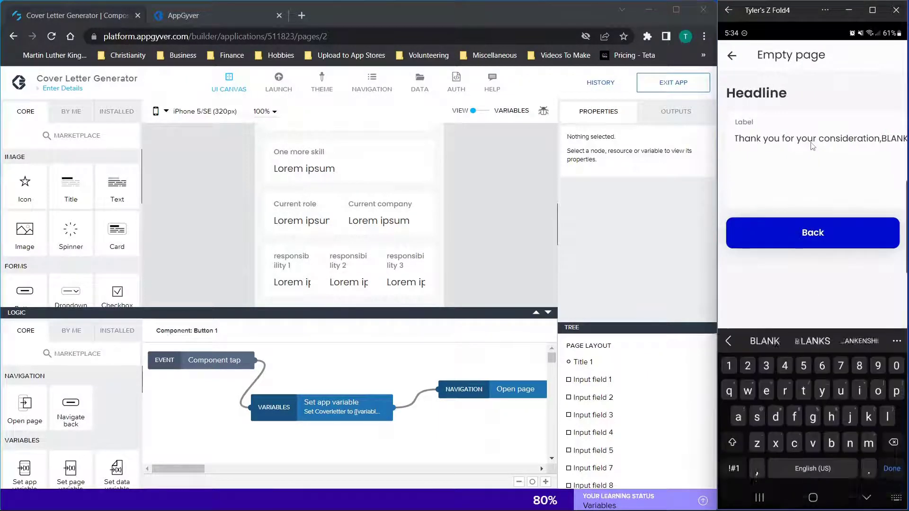
pyautogui.doubleClick(813, 145)
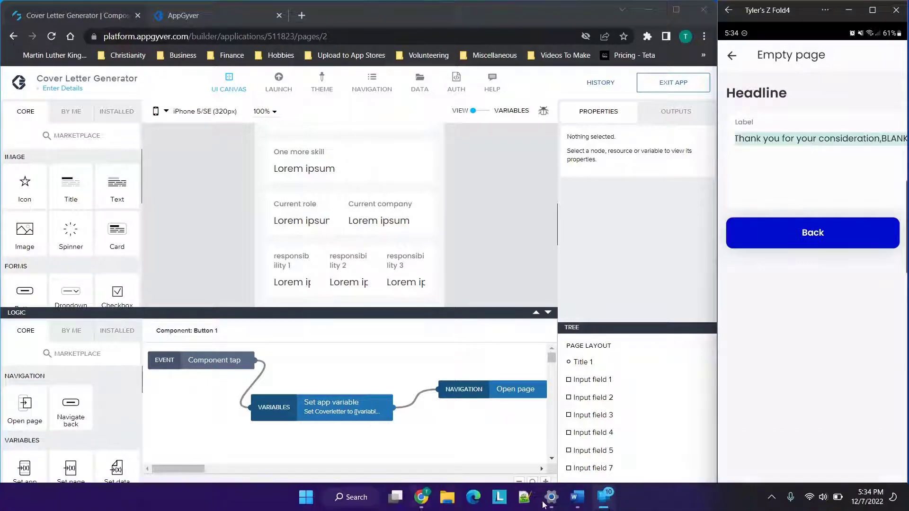
pyautogui.click(576, 497)
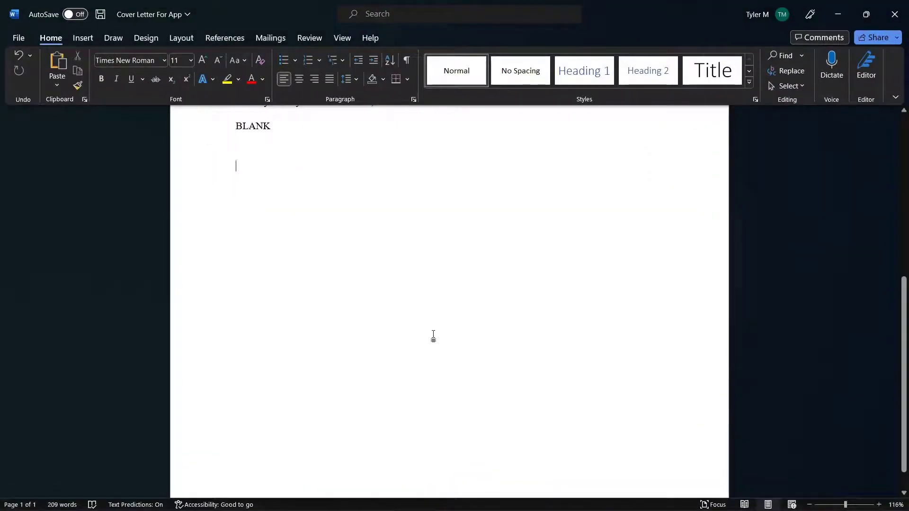
pyautogui.write('Management, My name is BLANK, and I am writing to express my interest in working at BLANK. I have over BLANK years of experience working in BLANK across a variety of crucial business functions and would love to explain how I could be a great fit for your team. I am well versed in BLANK, BLANK, and BLANK. I have a passion for BLANK and I am skilled in BLANK. In my current role as BLANK at BLANK, I fill a myriad of crucial business functions including BLANK. In addition to my managerial duties, I also work in a strategic function to BLANK. I also BLANK. Prior to this role I worked as a BLANK at BLANK, I fill a myriad of crucial business functions including BLANK. In addition to my managerial duties, I also work in a strategic function to BLANK. I also BLANK. Please review the attached resume for a more detailed overview of my work history and professional accomplishments. I would love to meet with you to discuss my background and how it may be a fit for your organization. Thank you for your consideration, and if you need any additional information from me, please do not hesitate to ask.  Thank you for your consideration, BLANK')
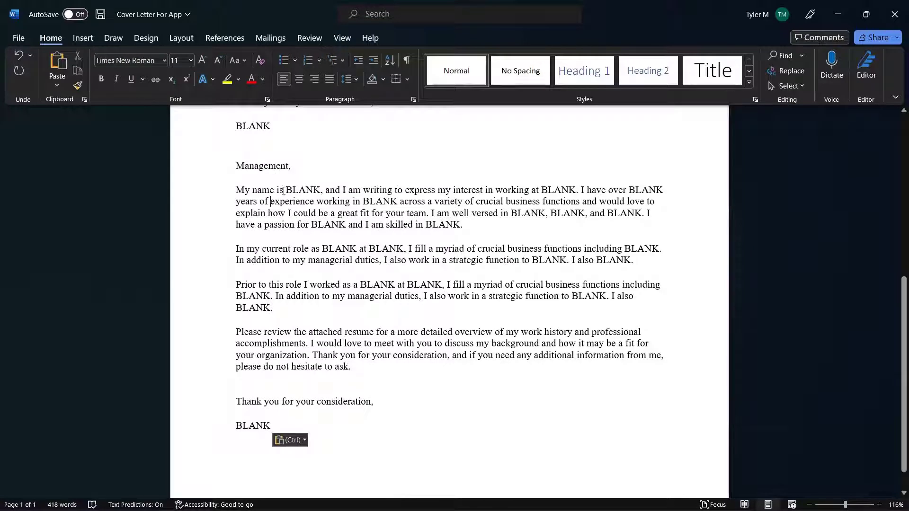
pyautogui.doubleClick(288, 189)
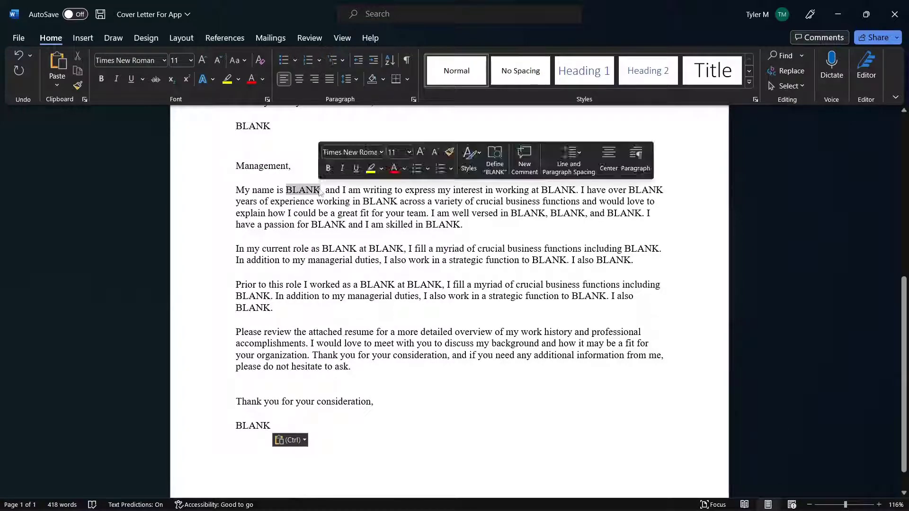
pyautogui.click(837, 12)
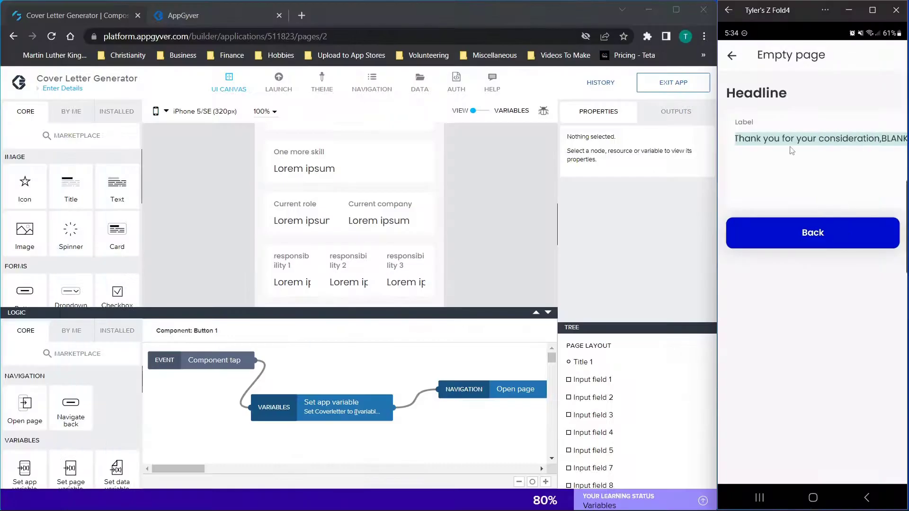
# Examine the beginning of the generated letter in the phone preview's Label field.
pyautogui.click(729, 145)
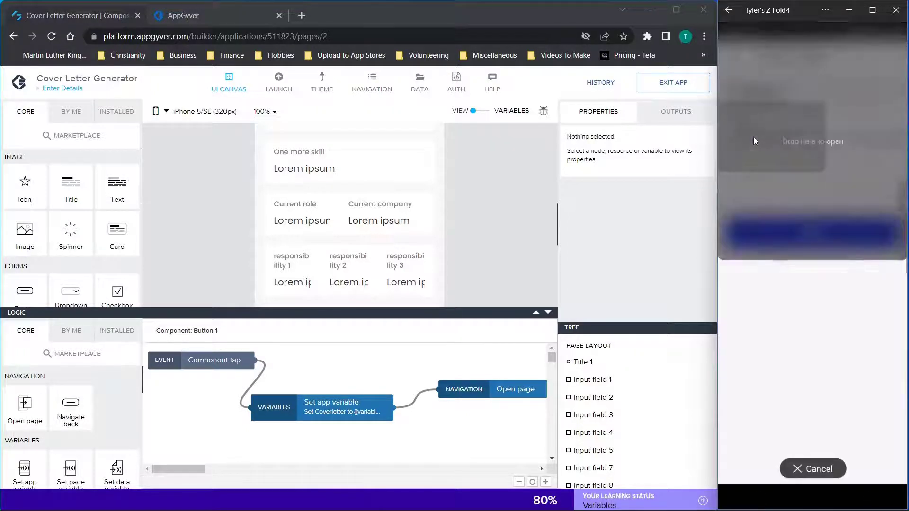
pyautogui.click(813, 270)
pyautogui.click(810, 172)
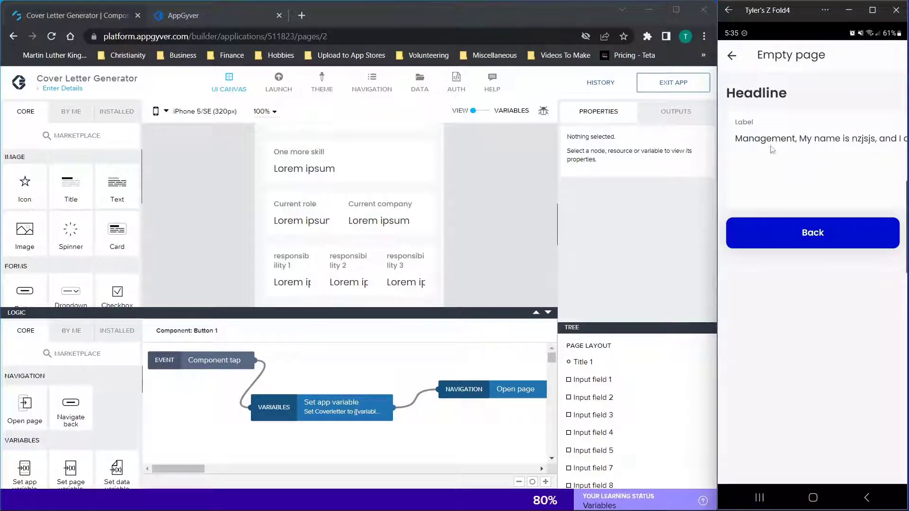
pyautogui.scroll(1, 405, 150)
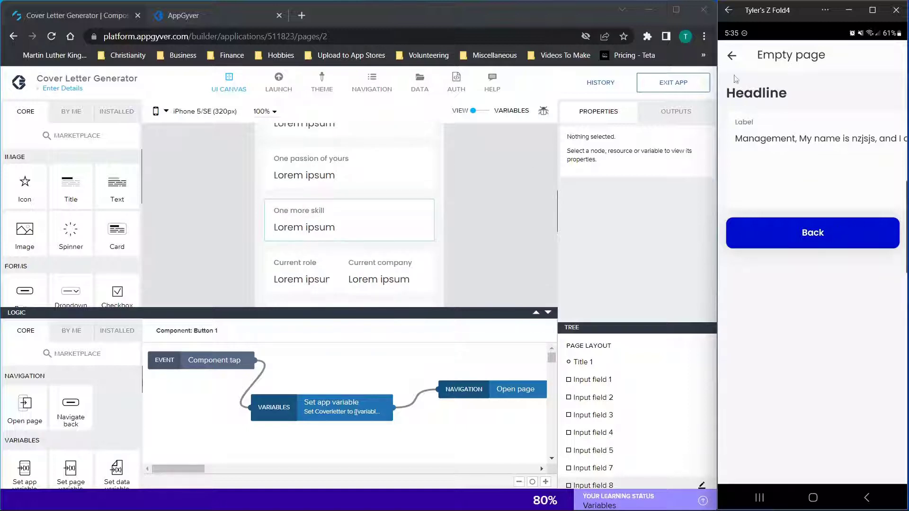
# Go back to the phone preview's form, replace the Name entry with a first name and generate the letter again.
pyautogui.click(729, 60)
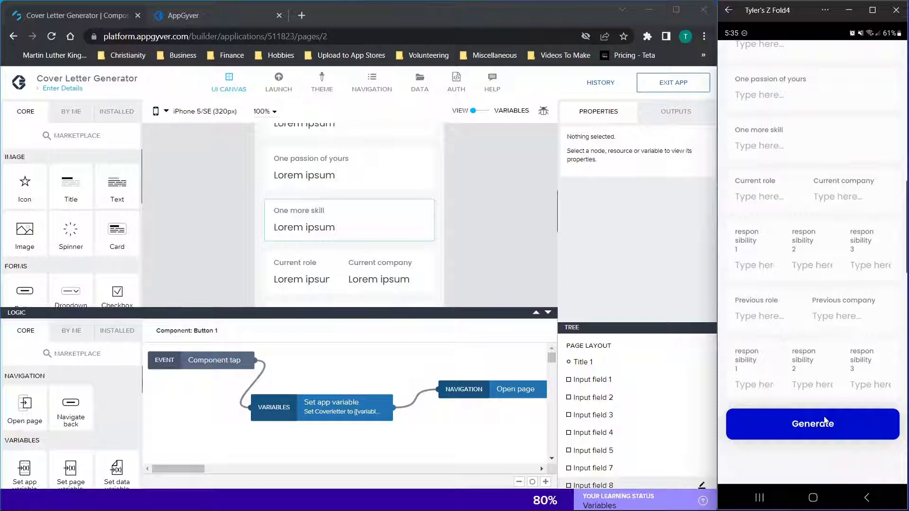
pyautogui.scroll(3, 781, 237)
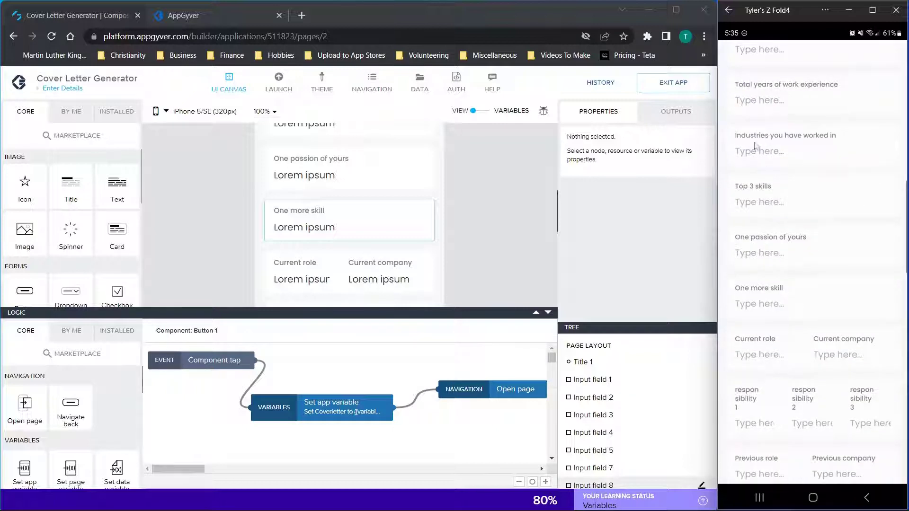
pyautogui.scroll(3, 756, 146)
pyautogui.click(771, 114)
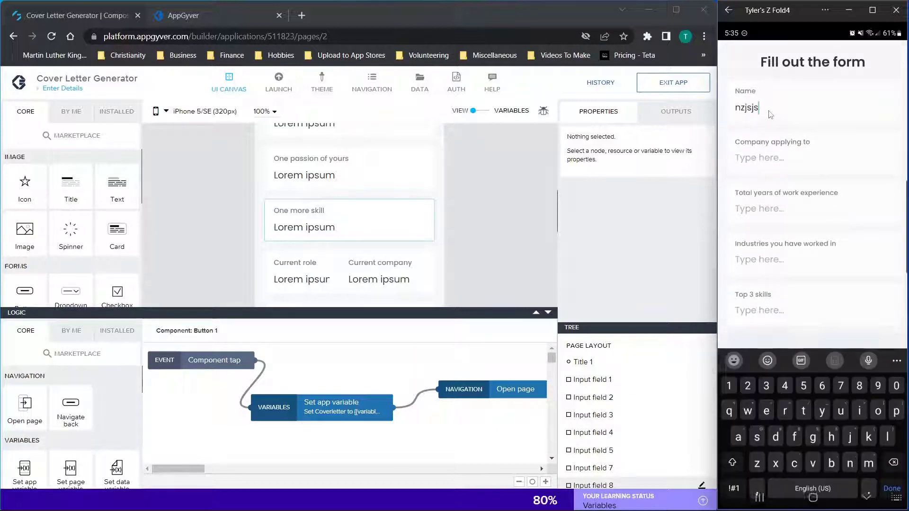
pyautogui.press('BackSpace')
pyautogui.press('BackSpace')
pyautogui.press('BackSpace')
pyautogui.press('BackSpace')
pyautogui.press('BackSpace')
pyautogui.press('BackSpace')
pyautogui.write('Tyler')
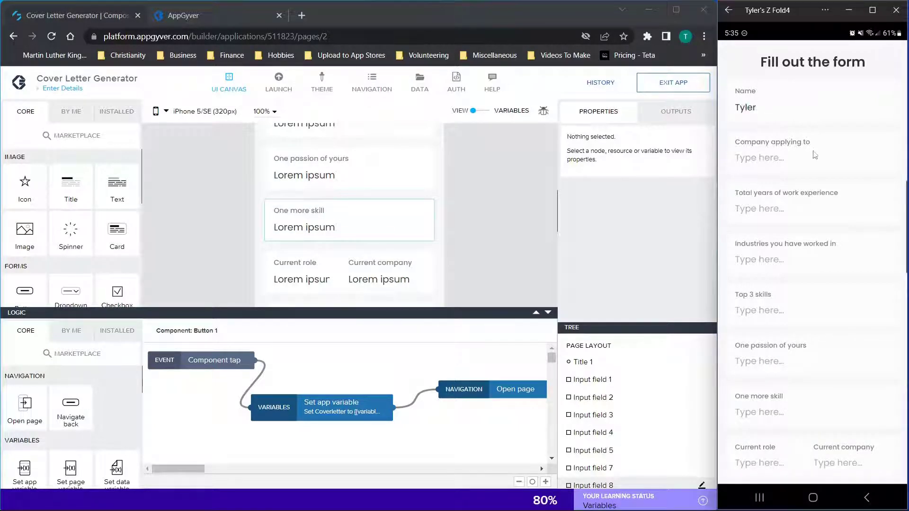
pyautogui.scroll(-5, 815, 157)
pyautogui.click(813, 420)
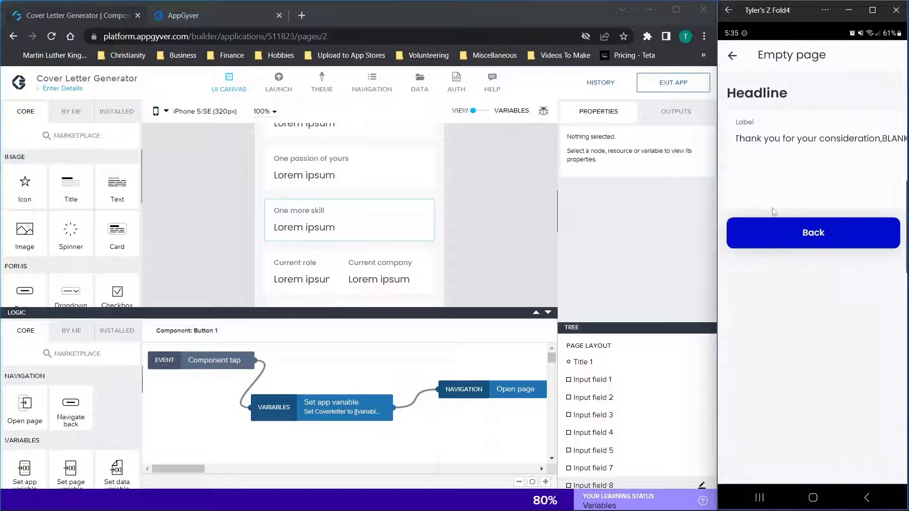
# Select the regenerated letter in the phone preview's Label field and paste the clipboard text into the Word document.
pyautogui.click(759, 144)
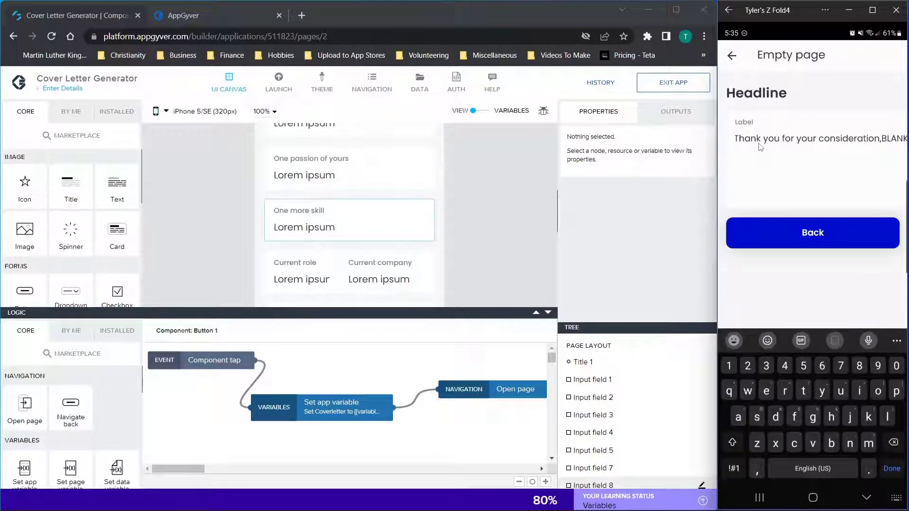
pyautogui.doubleClick(759, 138)
pyautogui.click(760, 139)
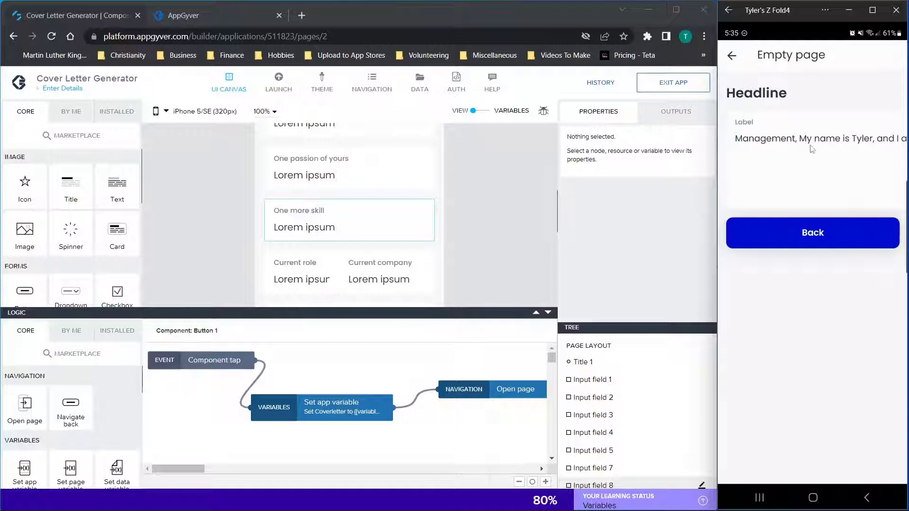
pyautogui.doubleClick(862, 142)
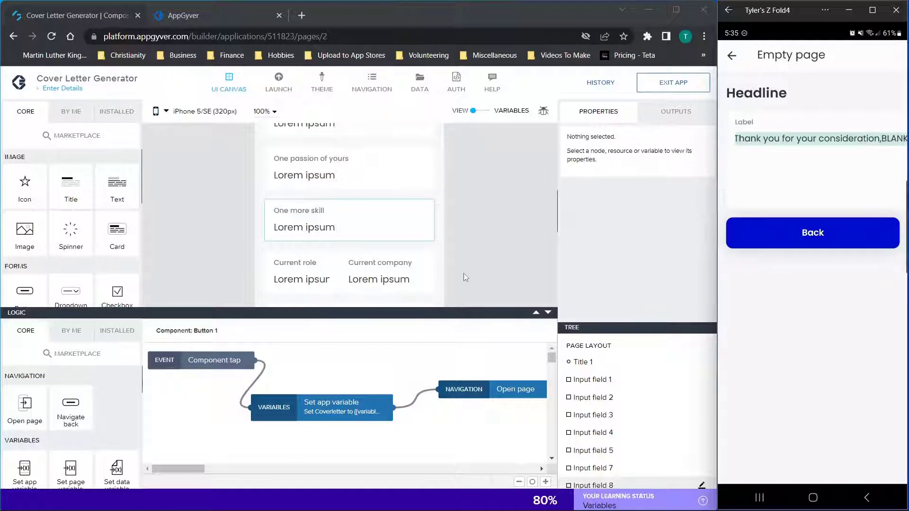
pyautogui.moveTo(599, 509)
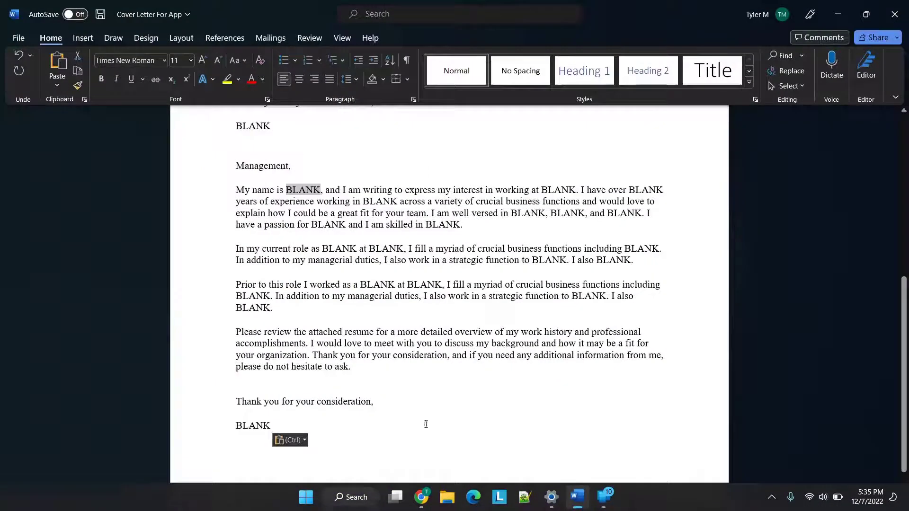
pyautogui.click(578, 497)
pyautogui.hotkey('ctrl', 'v')
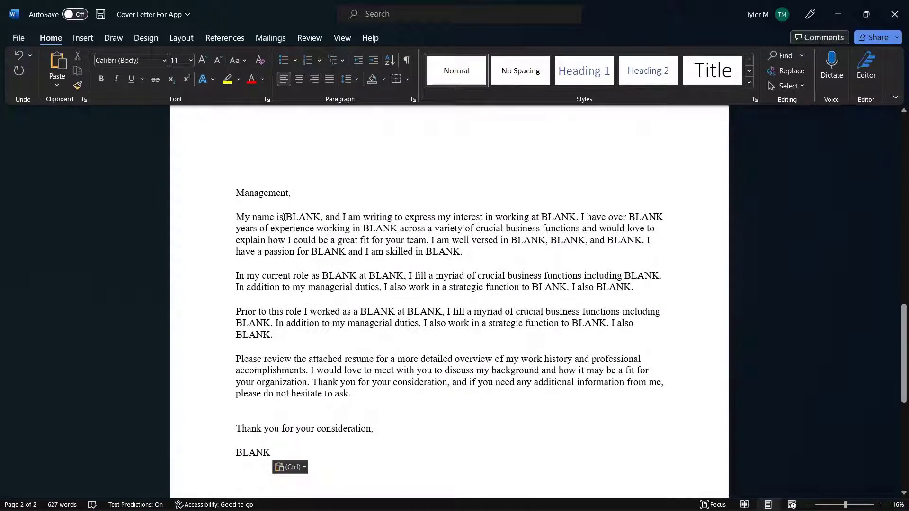
# Check the name placeholder in the last pasted letter, delete that copy from the Word document and return to the app builder.
pyautogui.moveTo(283, 216); pyautogui.dragTo(307, 222)
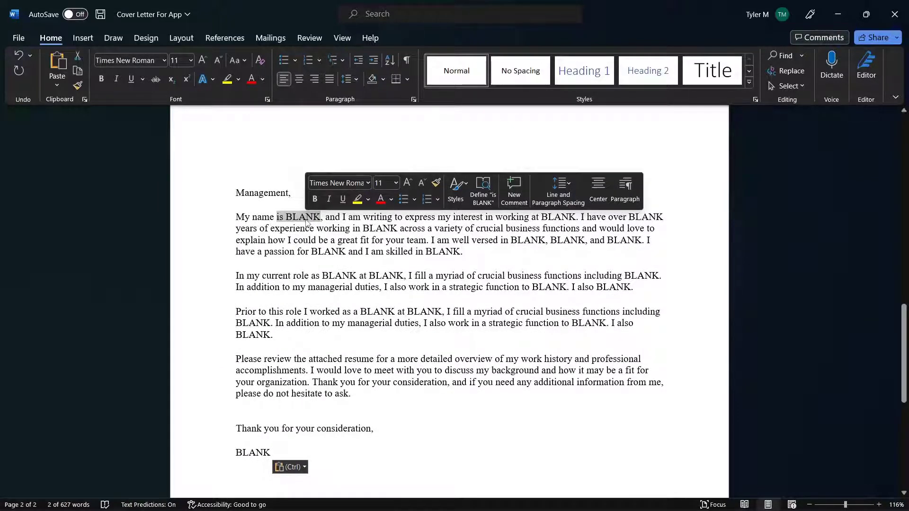
pyautogui.moveTo(238, 194); pyautogui.dragTo(345, 471)
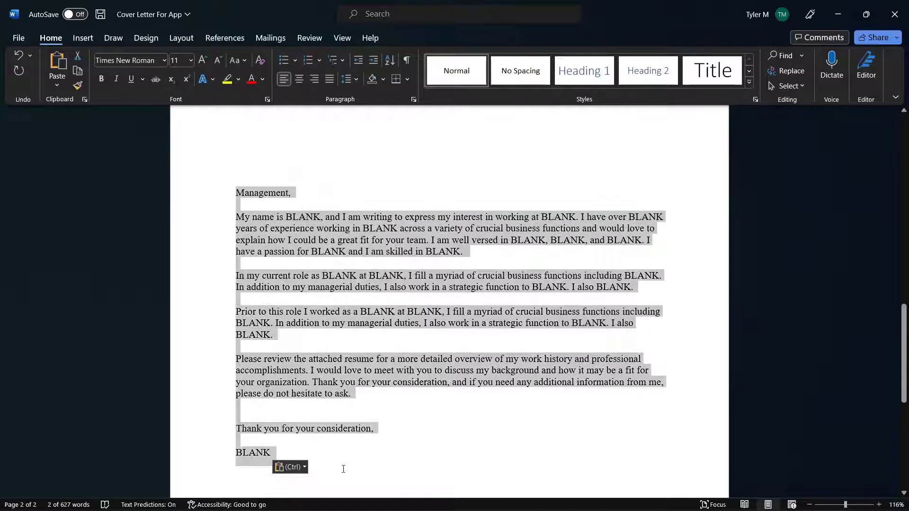
pyautogui.press('Delete')
pyautogui.click(836, 8)
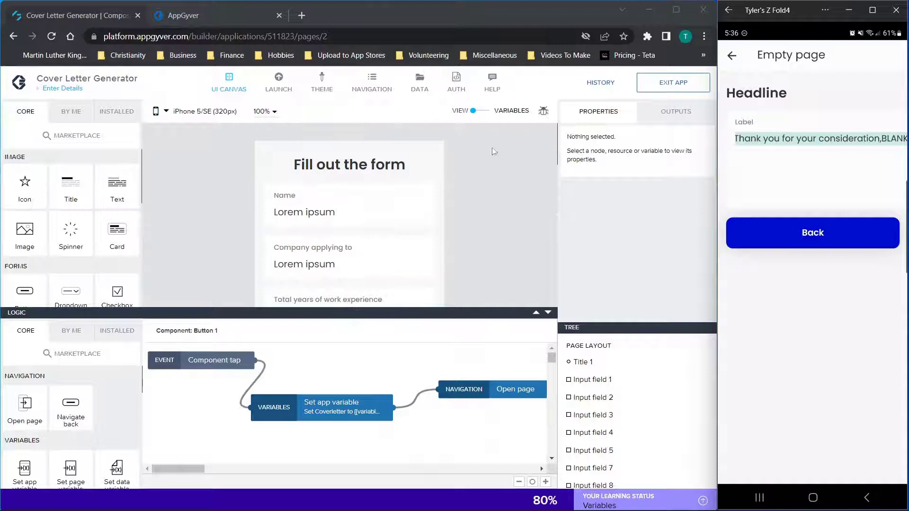
# Open the page named Empty page and place a Text component between the headline and the input field.
pyautogui.click(74, 90)
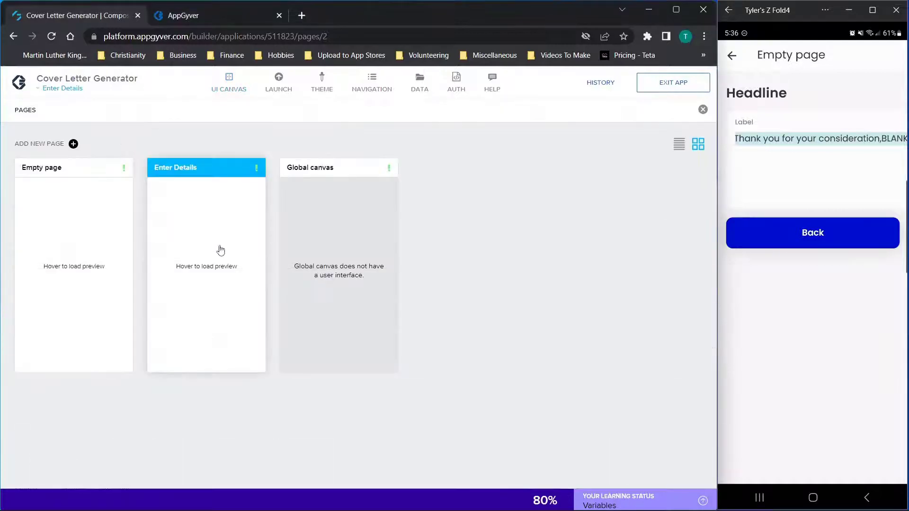
pyautogui.click(84, 268)
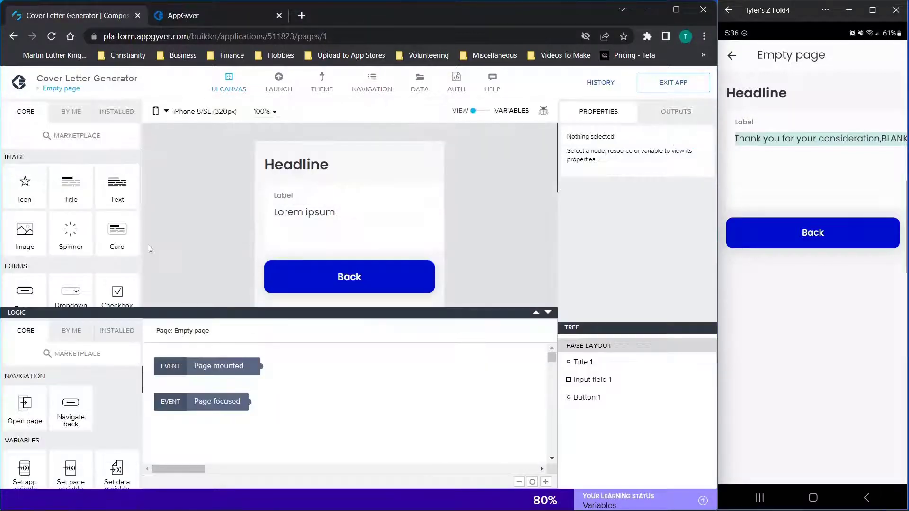
pyautogui.moveTo(109, 187); pyautogui.dragTo(284, 187)
# Bind the new Text component's content to the app variable Coverletter and save the application.
pyautogui.click(603, 161)
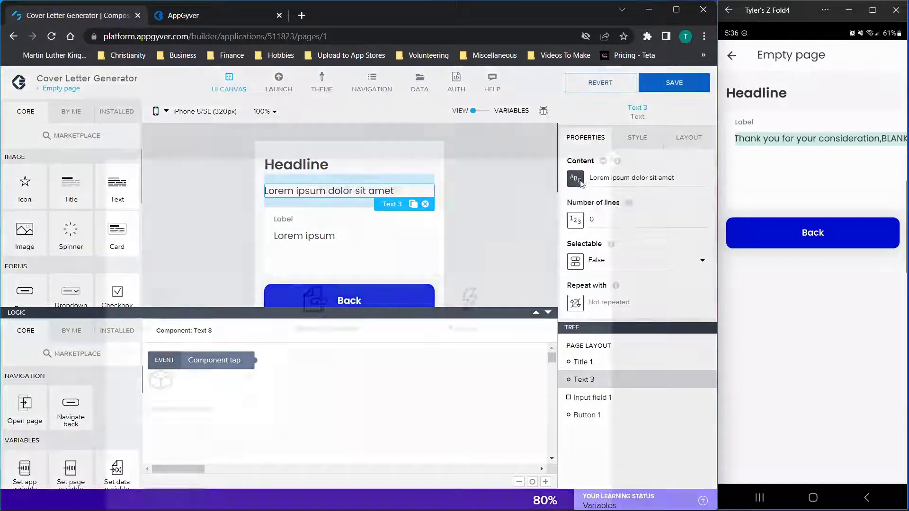
pyautogui.click(327, 272)
pyautogui.moveTo(330, 301); pyautogui.dragTo(209, 308)
pyautogui.click(209, 308)
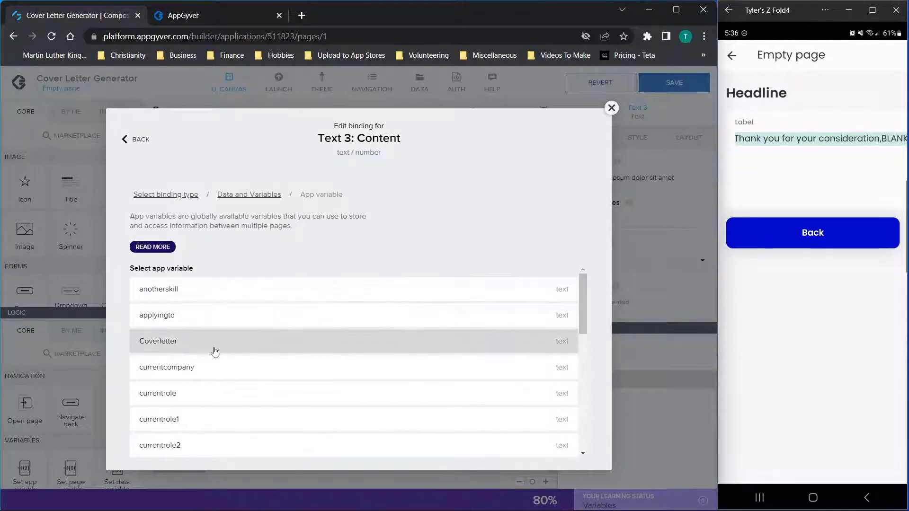
pyautogui.click(215, 345)
pyautogui.click(572, 391)
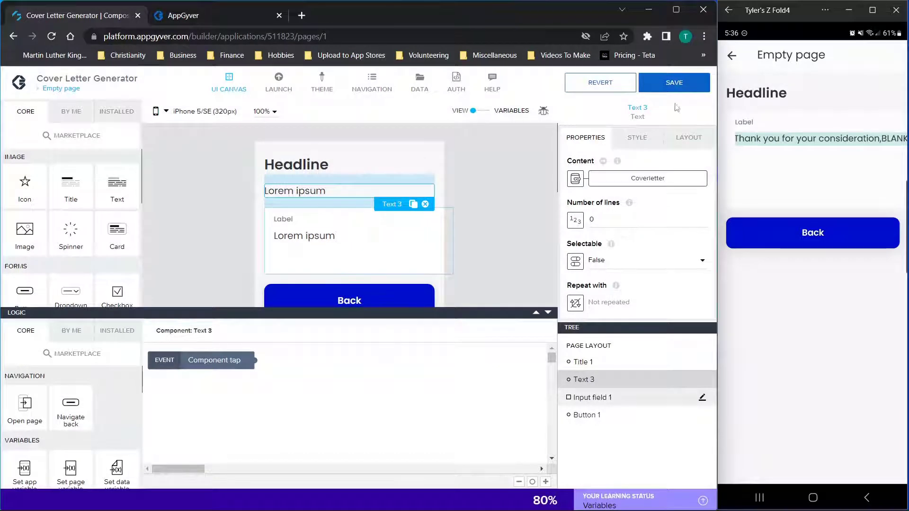
pyautogui.click(675, 84)
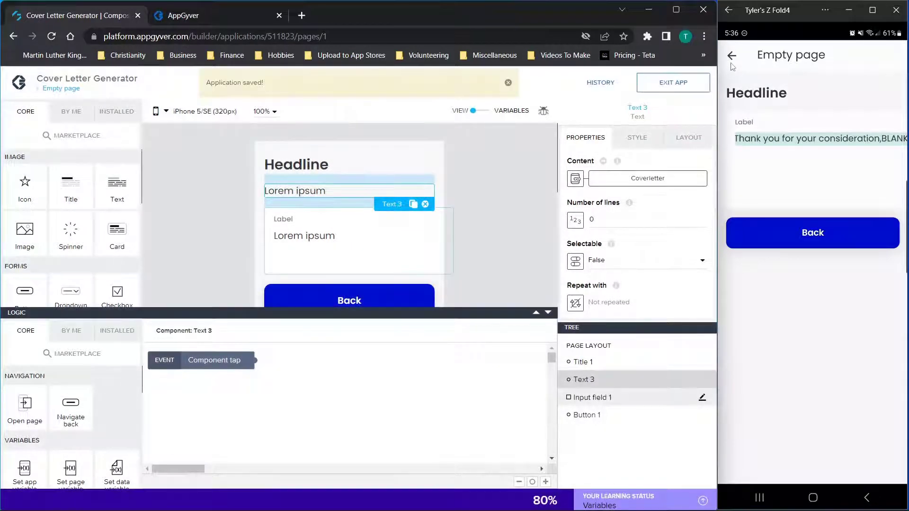
# Open the Enter Details page and check which variables the Company applying to and Total years of work experience fields are bound to.
pyautogui.click(61, 88)
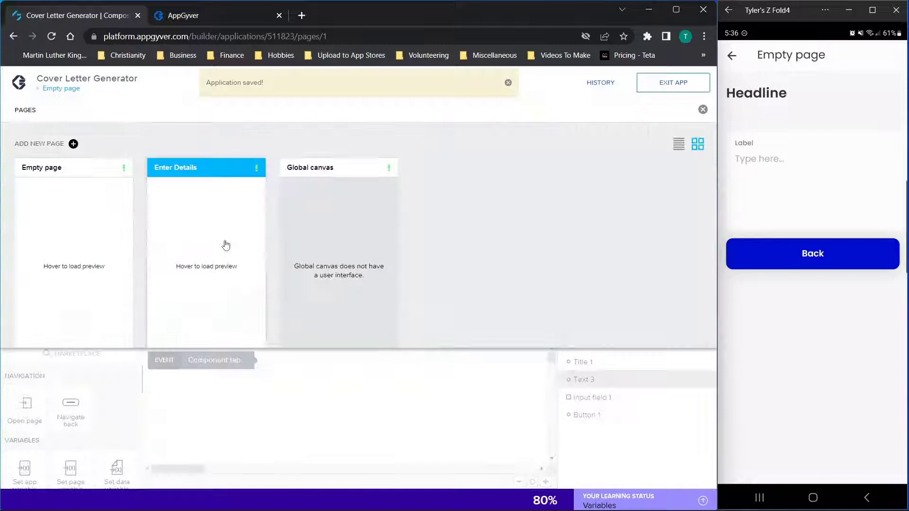
pyautogui.click(212, 263)
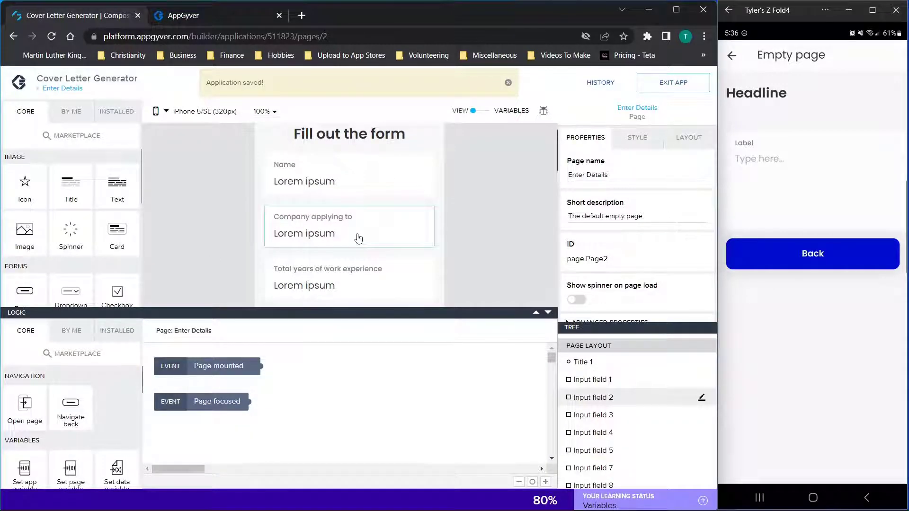
pyautogui.click(358, 239)
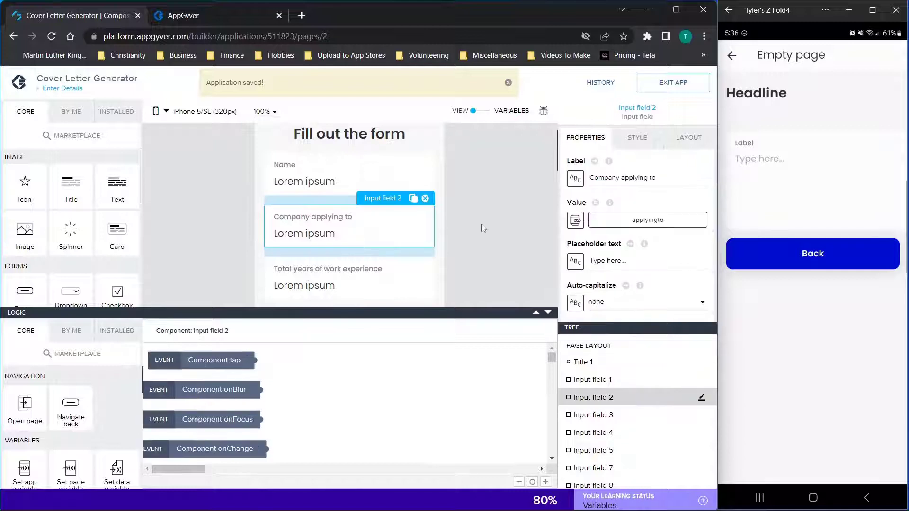
pyautogui.scroll(-1, 481, 225)
pyautogui.click(340, 240)
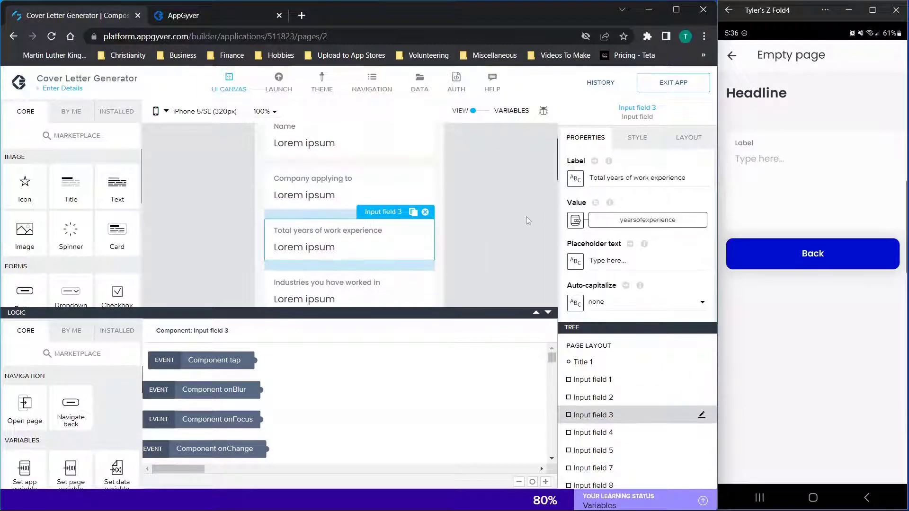
pyautogui.scroll(-5, 498, 222)
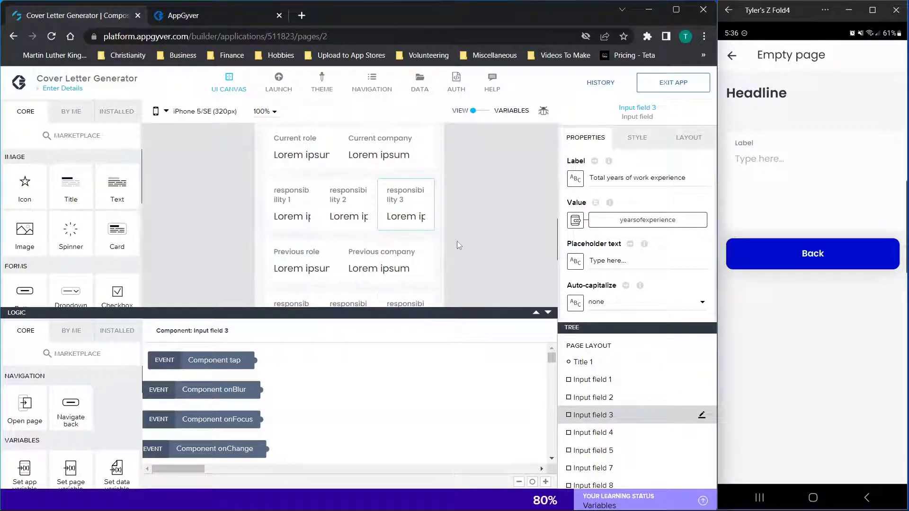
# In the Generate button's Set app variable formula, replace the BLANK after "working at" with two plus signs between quotation marks.
pyautogui.scroll(-5, 457, 240)
pyautogui.click(322, 163)
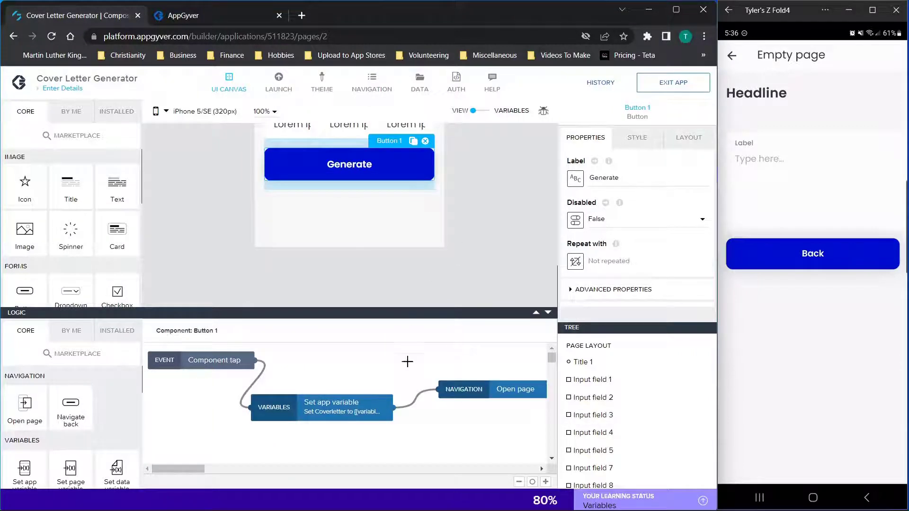
pyautogui.click(344, 411)
pyautogui.click(618, 290)
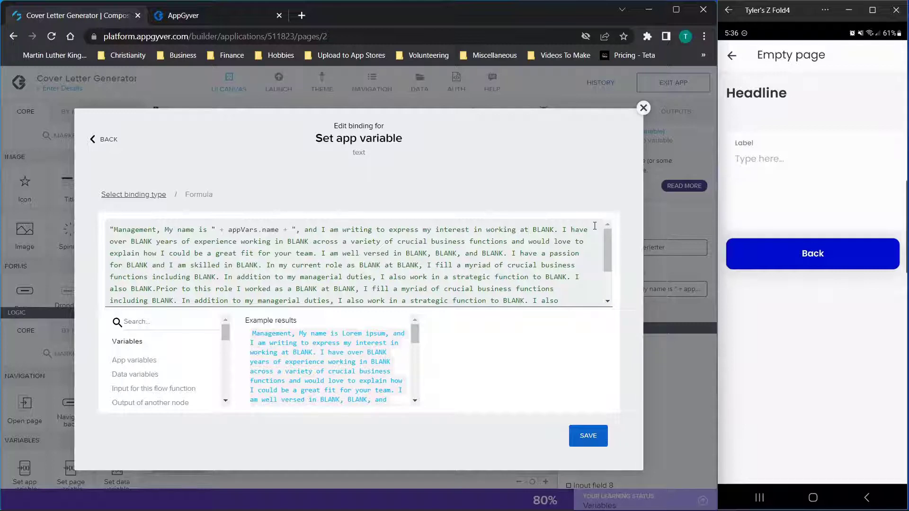
pyautogui.write('"')
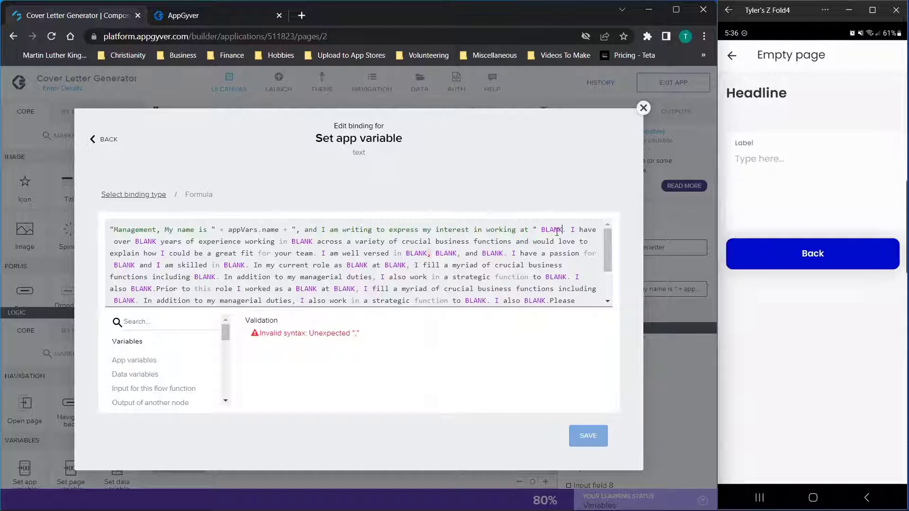
pyautogui.write('"')
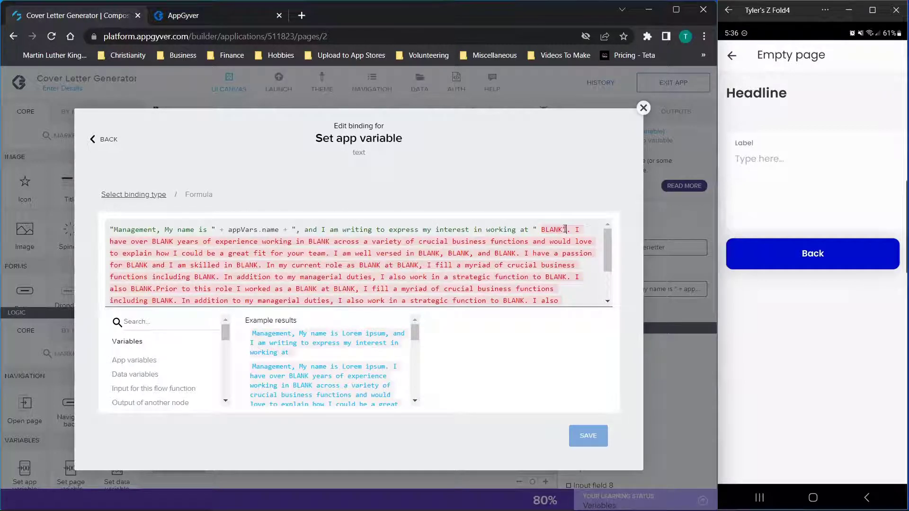
pyautogui.doubleClick(562, 229)
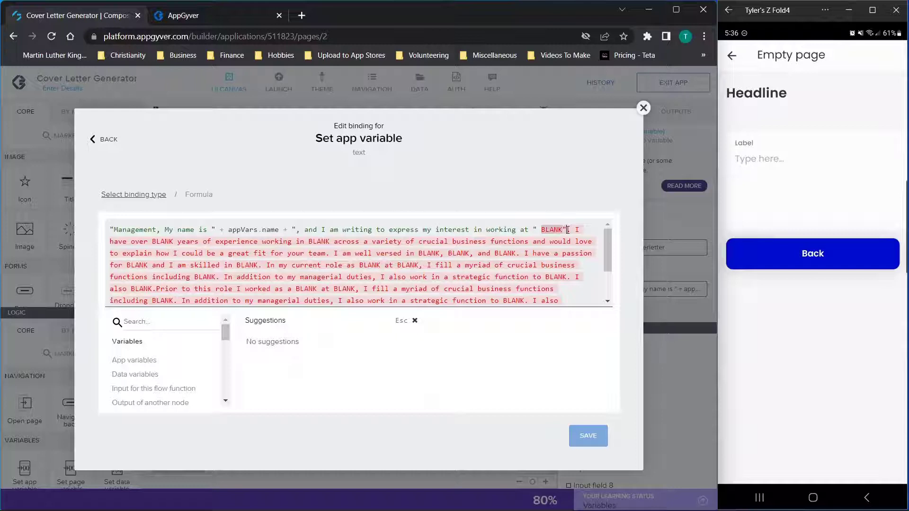
pyautogui.write('.')
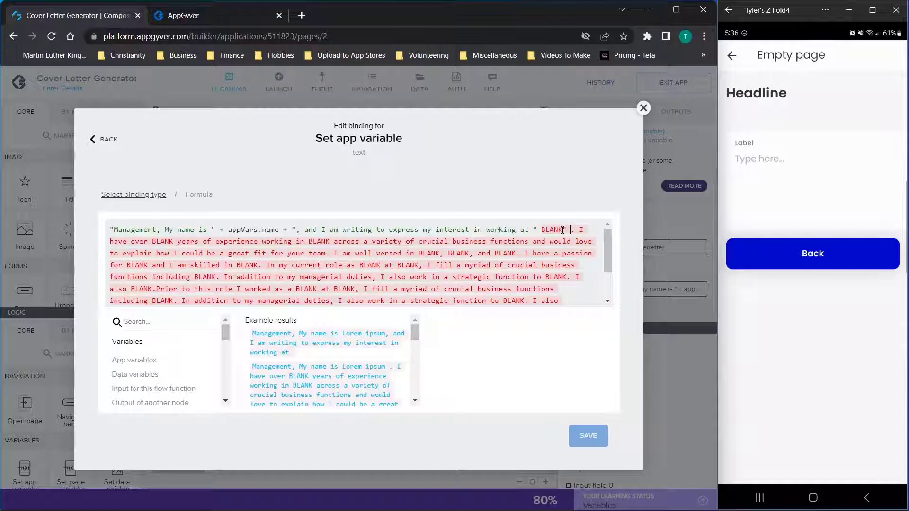
pyautogui.doubleClick(562, 229)
pyautogui.write('B')
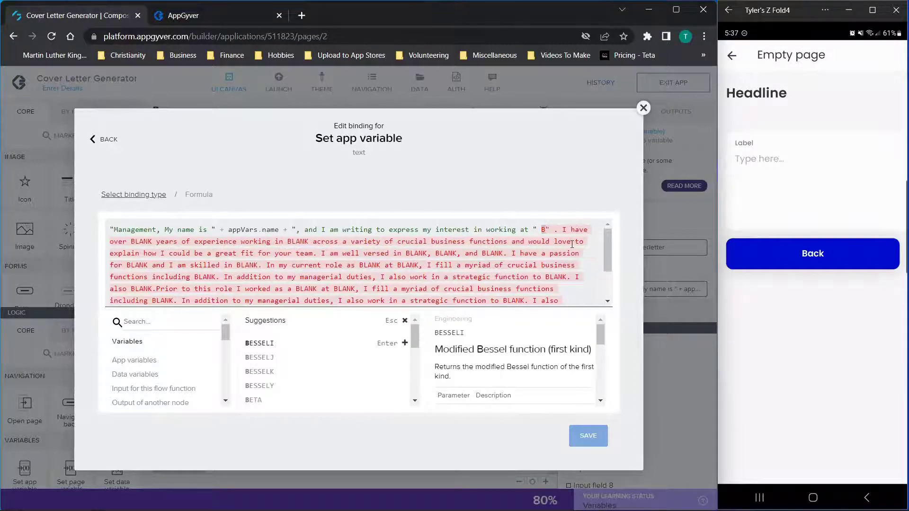
pyautogui.press('BackSpace')
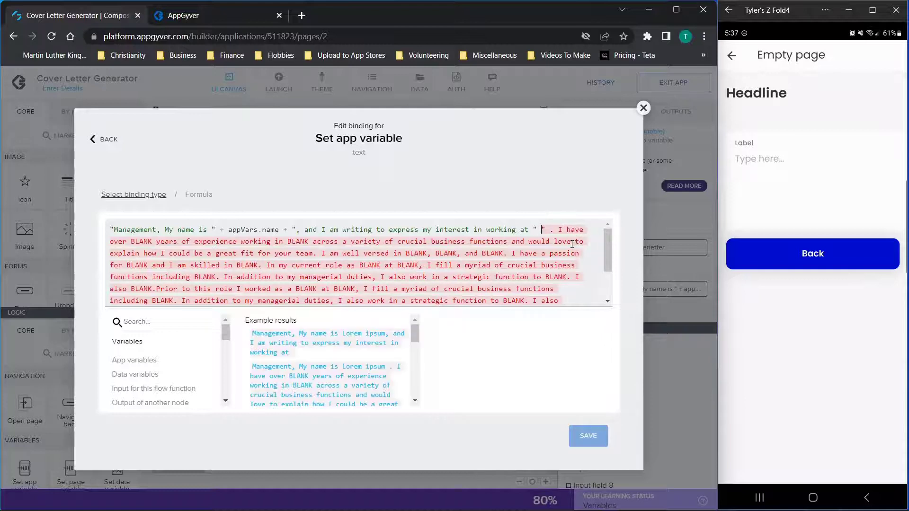
pyautogui.write('+ +')
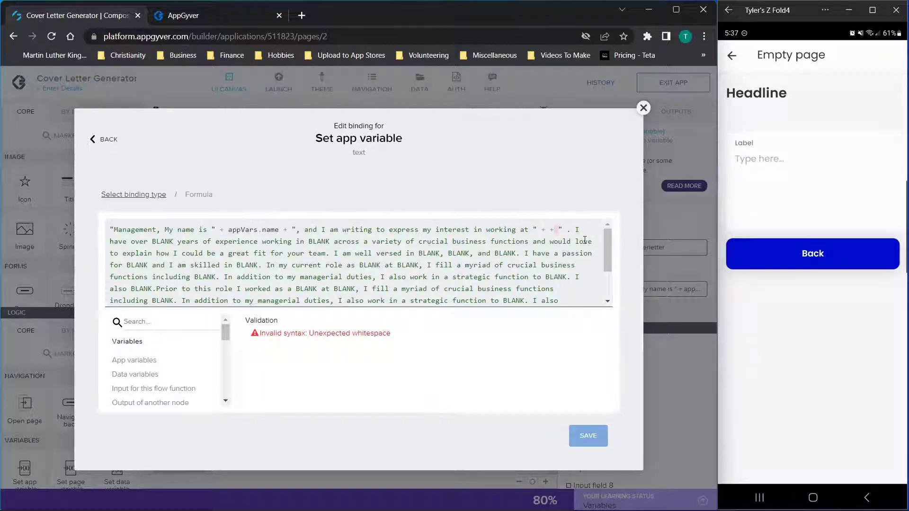
# Insert appVars.applyingto between the two plus signs and review the opening sentence of the formula.
pyautogui.click(549, 230)
pyautogui.click(120, 362)
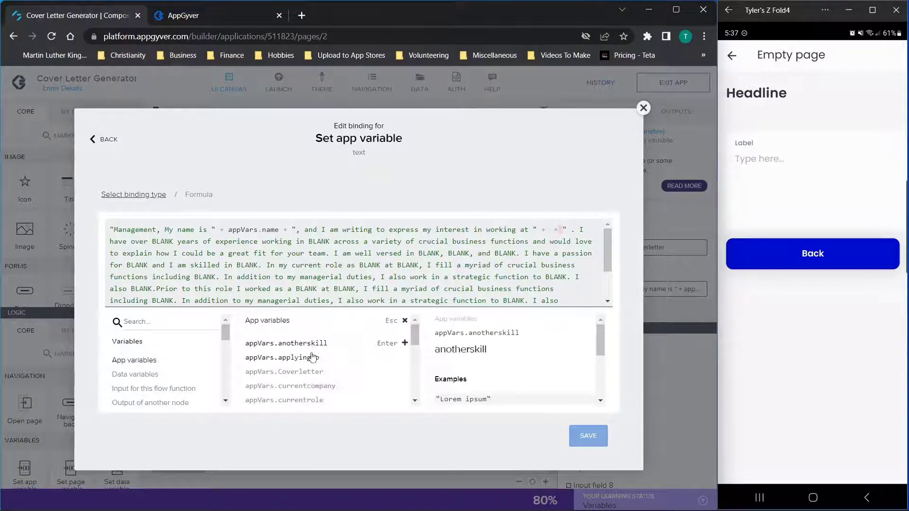
pyautogui.scroll(-1, 333, 367)
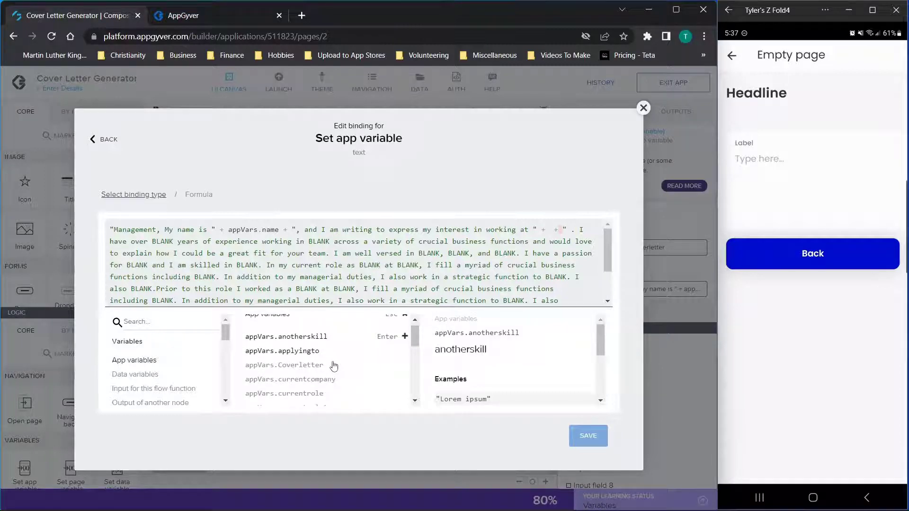
pyautogui.click(299, 351)
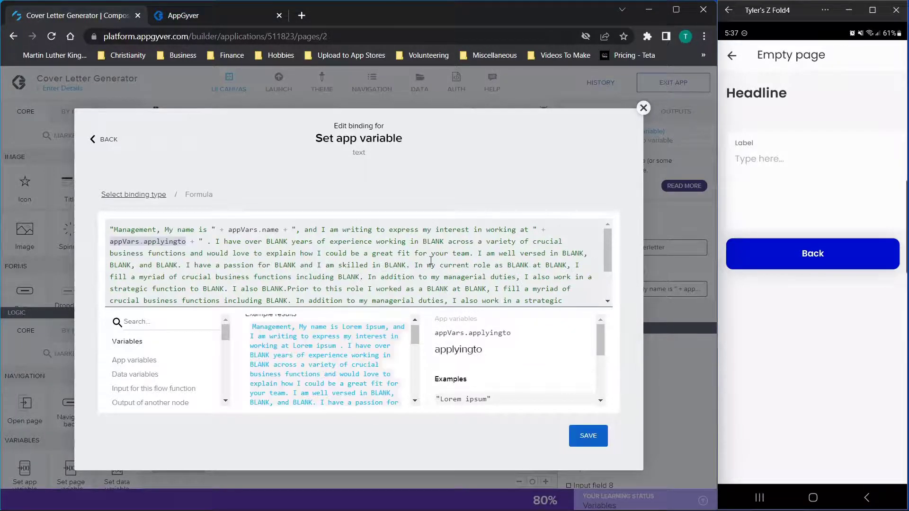
pyautogui.click(312, 253)
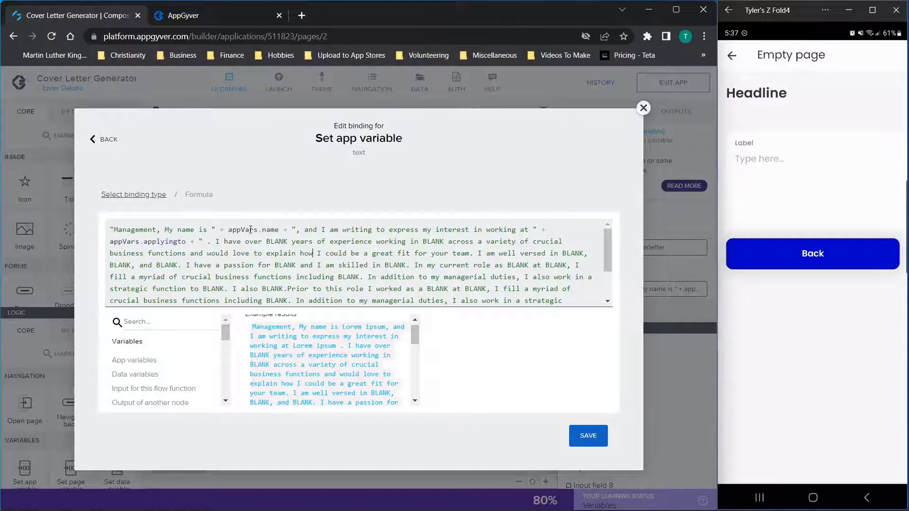
pyautogui.moveTo(233, 230); pyautogui.dragTo(531, 230)
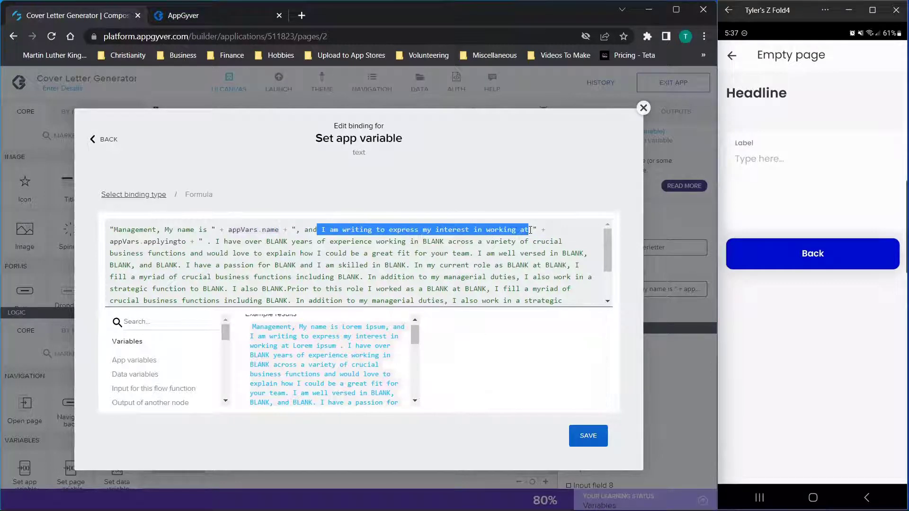
pyautogui.click(530, 230)
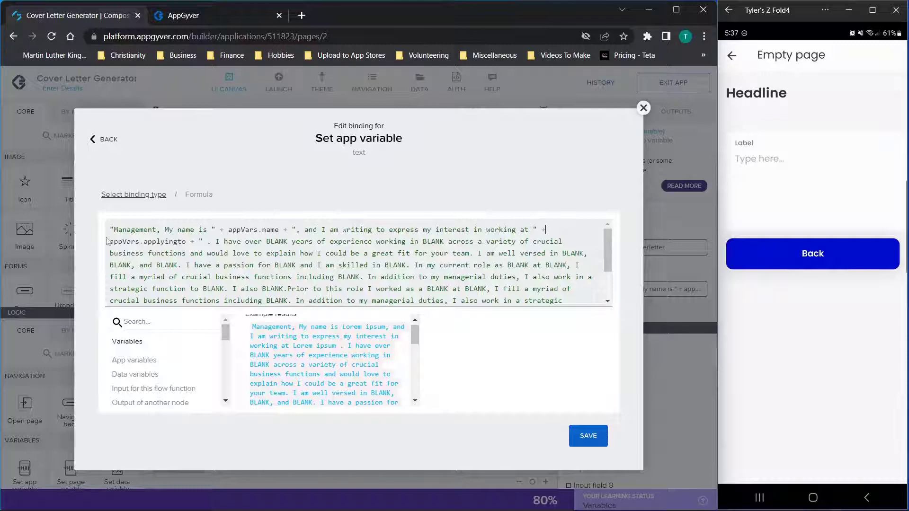
pyautogui.moveTo(122, 242); pyautogui.dragTo(185, 242)
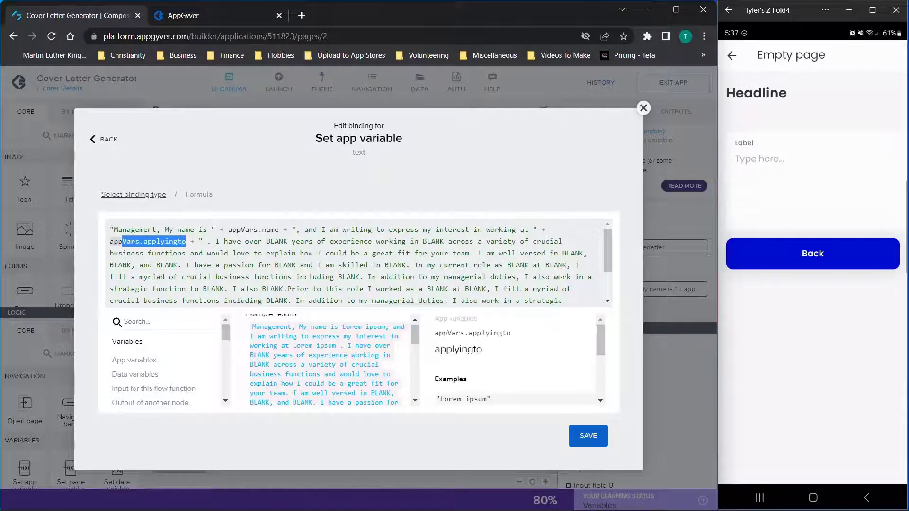
pyautogui.click(226, 241)
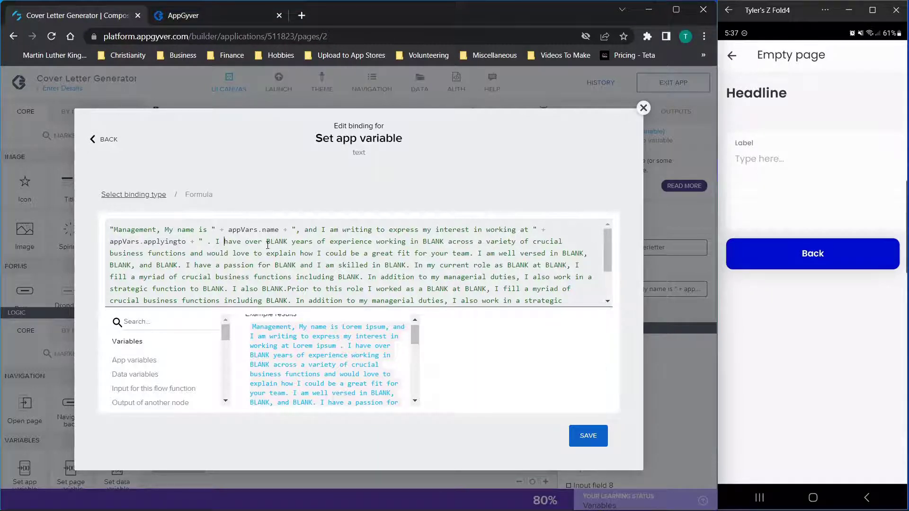
# End the text string after "I have over" with a quotation mark and delete the BLANK that follows it.
pyautogui.moveTo(267, 241); pyautogui.dragTo(290, 242)
pyautogui.click(264, 243)
pyautogui.write('"')
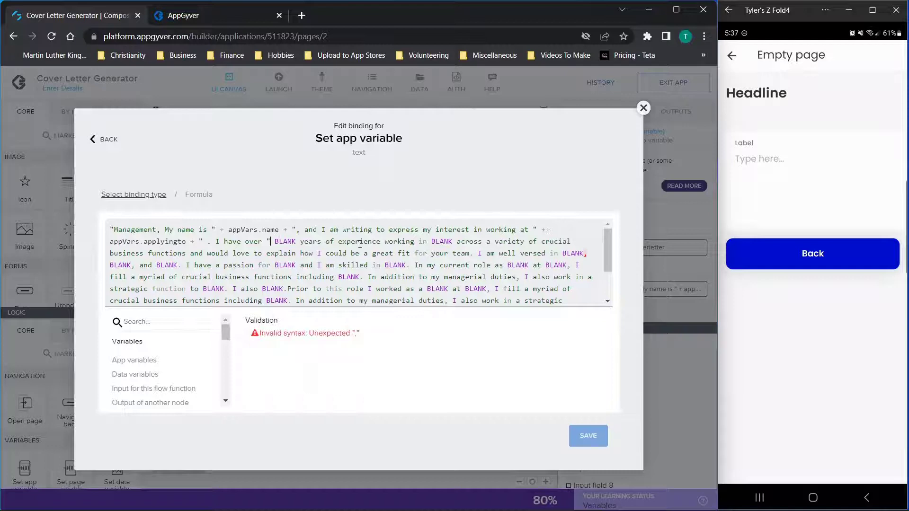
pyautogui.doubleClick(276, 242)
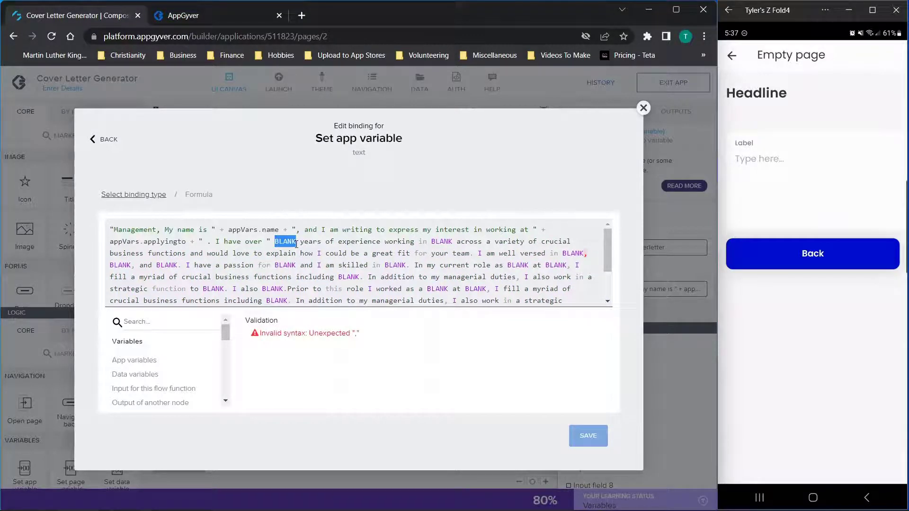
pyautogui.press('BackSpace')
# Insert the app variable appVars.yearsofexperience after "I have over" in the formula.
pyautogui.click(114, 360)
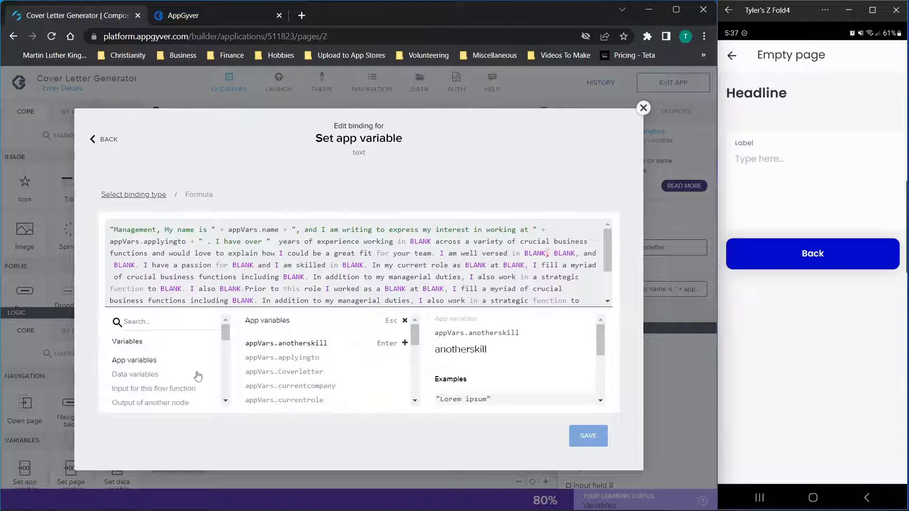
pyautogui.scroll(-1, 300, 376)
pyautogui.scroll(-3, 300, 376)
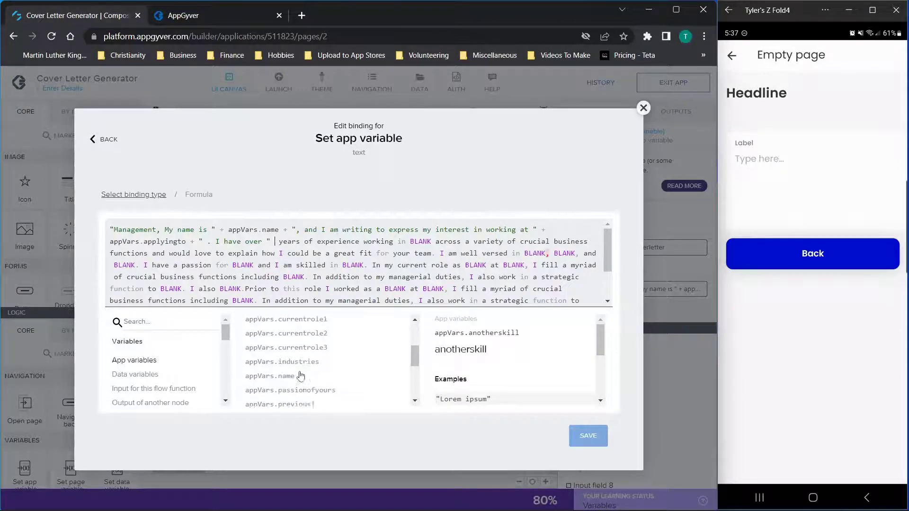
pyautogui.scroll(-5, 300, 375)
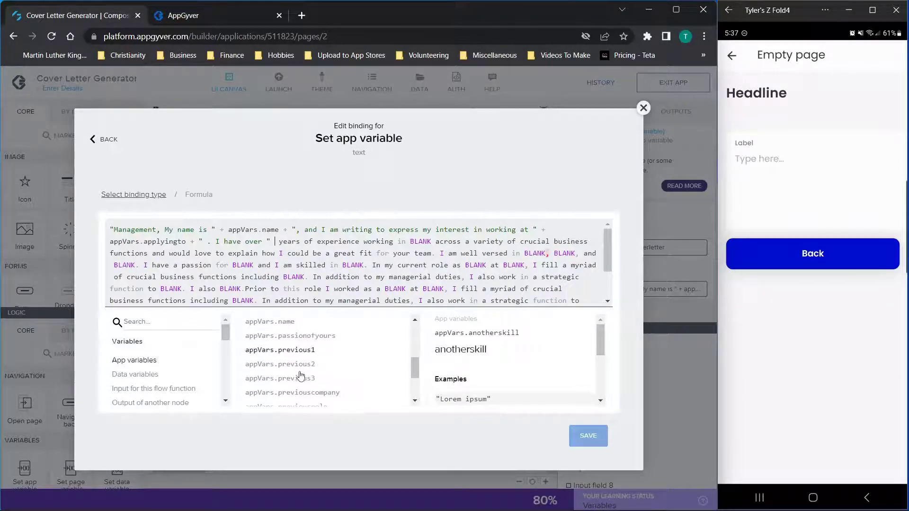
pyautogui.scroll(-2, 300, 376)
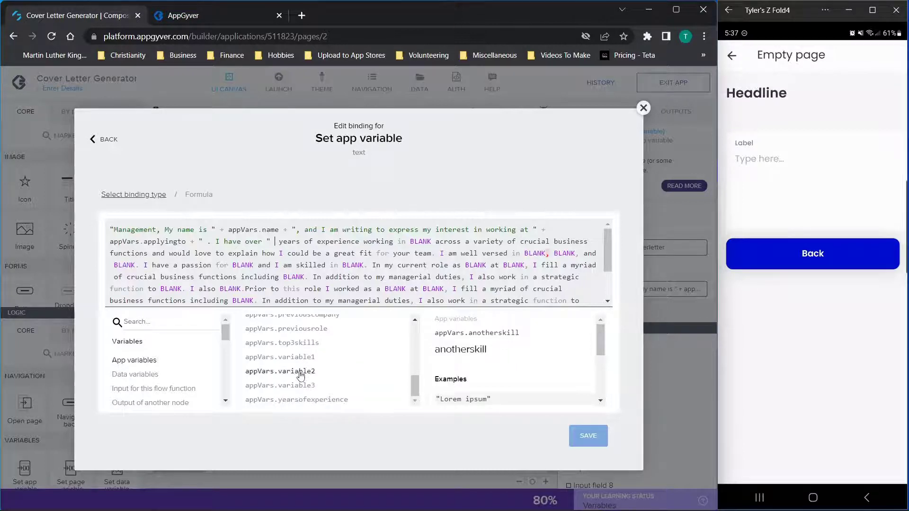
pyautogui.click(321, 400)
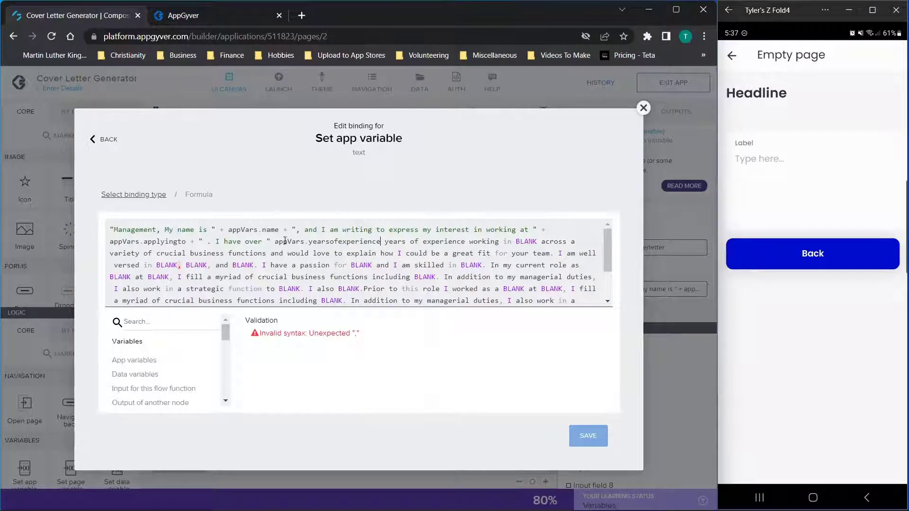
# Join appVars.yearsofexperience to the surrounding text with plus signs, reopen the string with a quotation mark before "years of experience", and save the formula and the app.
pyautogui.write('+')
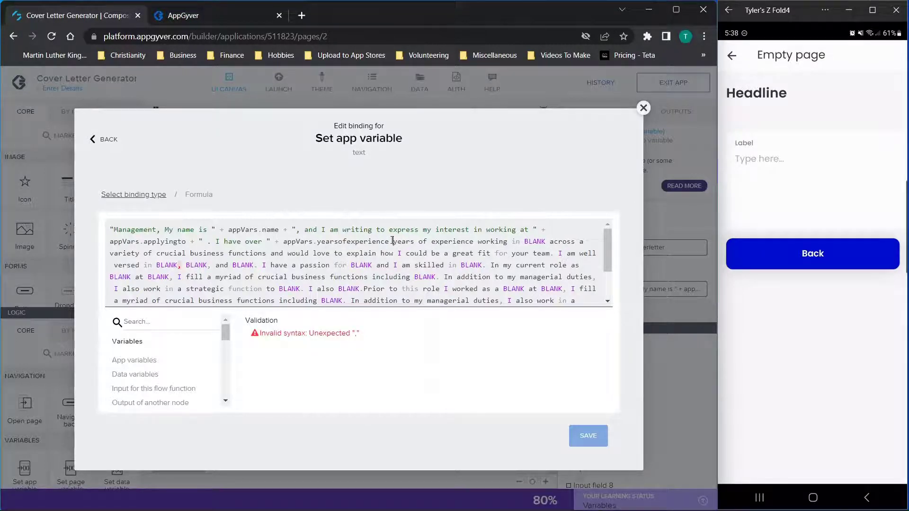
pyautogui.write(' + ')
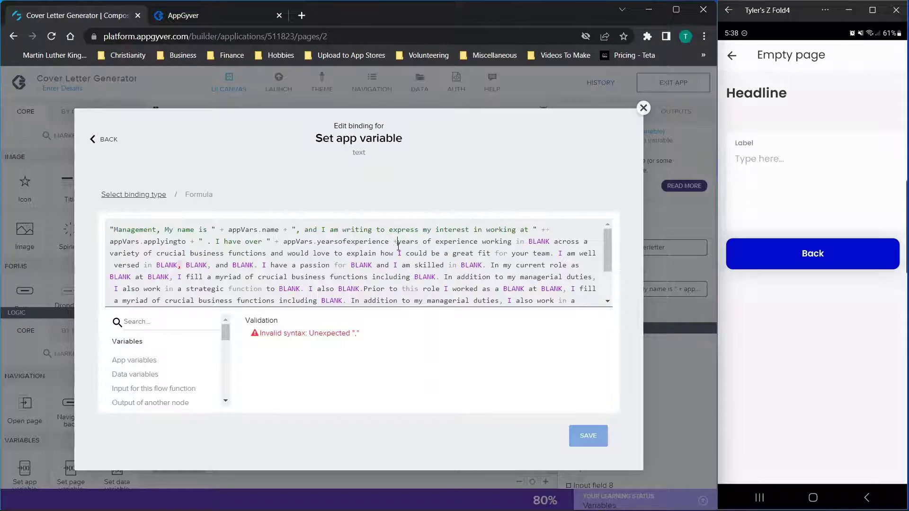
pyautogui.write('"')
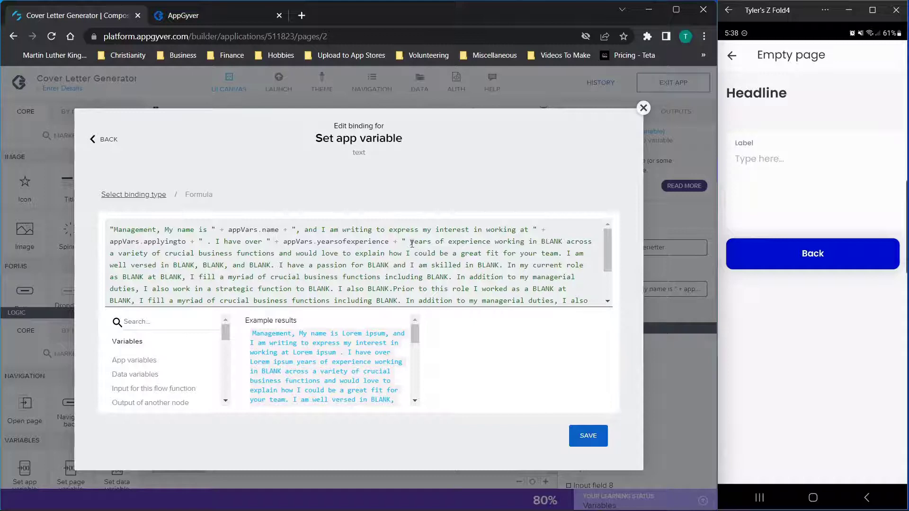
pyautogui.doubleClick(404, 242)
pyautogui.click(405, 242)
pyautogui.moveTo(407, 242); pyautogui.dragTo(410, 243)
pyautogui.click(579, 438)
pyautogui.click(652, 86)
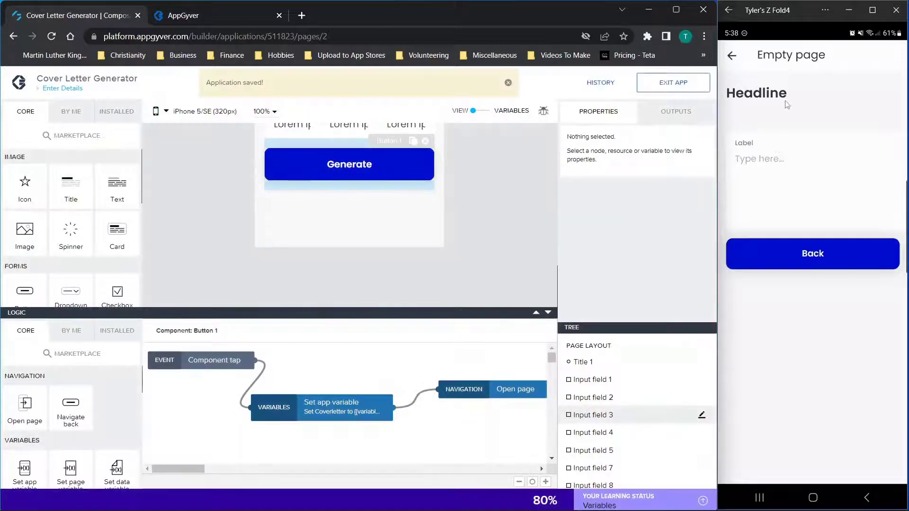
# In the phone preview, return to the form and fill in the applicant's name and Tylertalks as the company applying to.
pyautogui.click(735, 56)
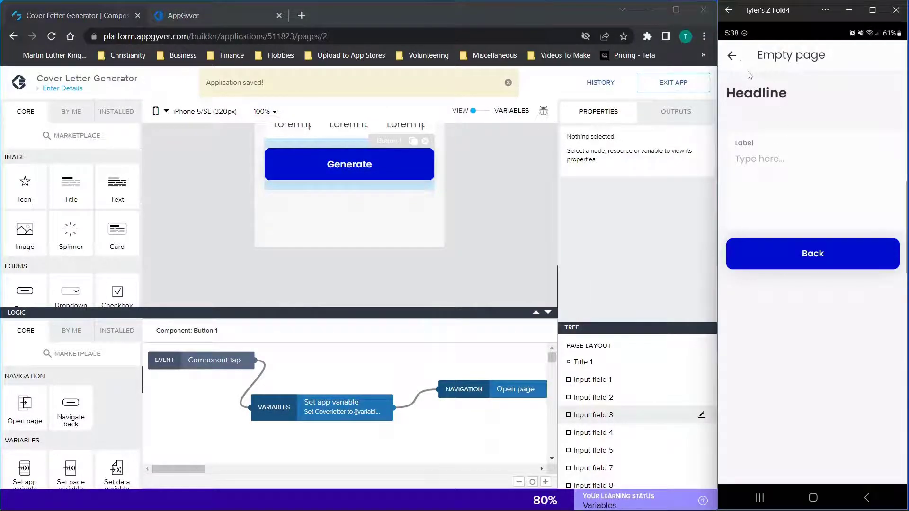
pyautogui.click(732, 54)
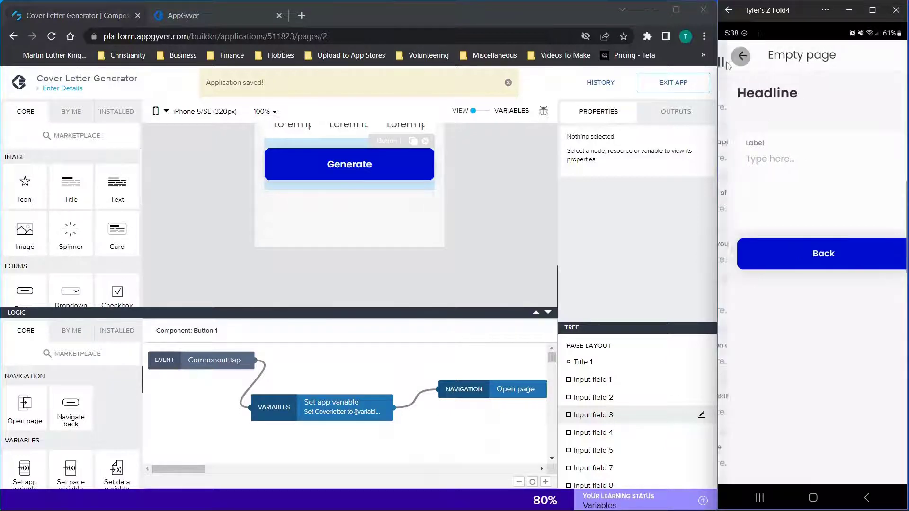
pyautogui.click(772, 108)
pyautogui.write('Tyler')
pyautogui.click(750, 161)
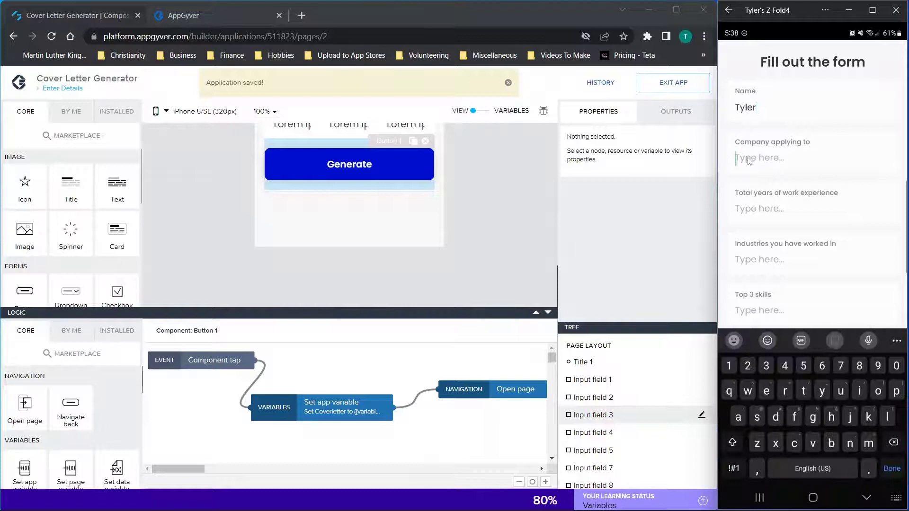
pyautogui.write('Tyl')
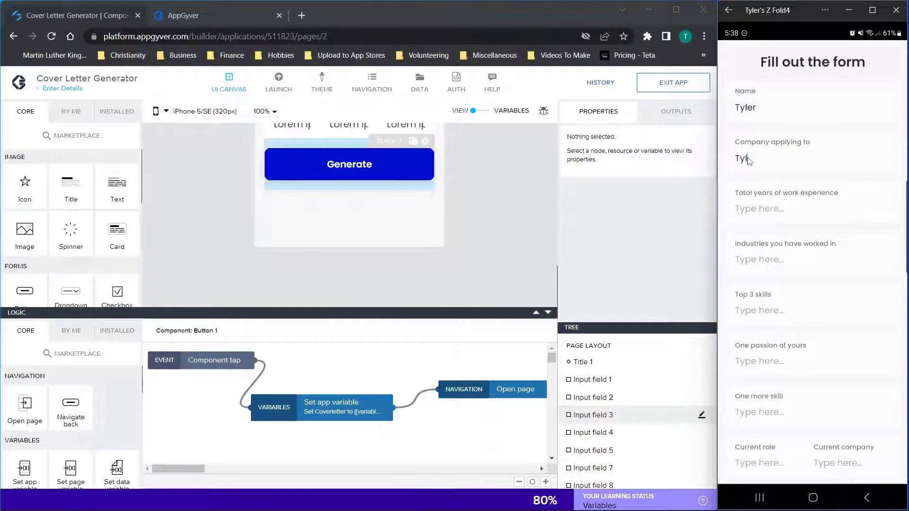
pyautogui.write('ertalks')
# Enter 8 as the total years of work experience in the phone preview and generate the cover letter.
pyautogui.click(769, 210)
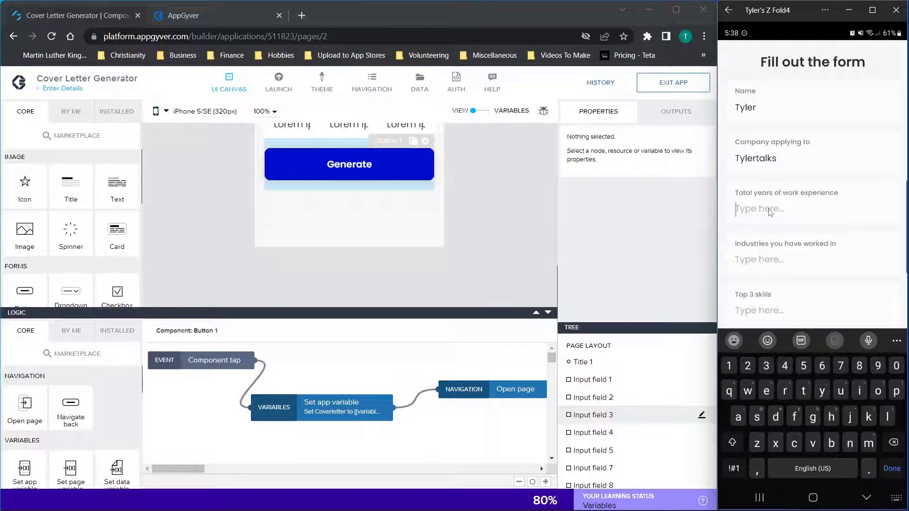
pyautogui.scroll(-5, 808, 293)
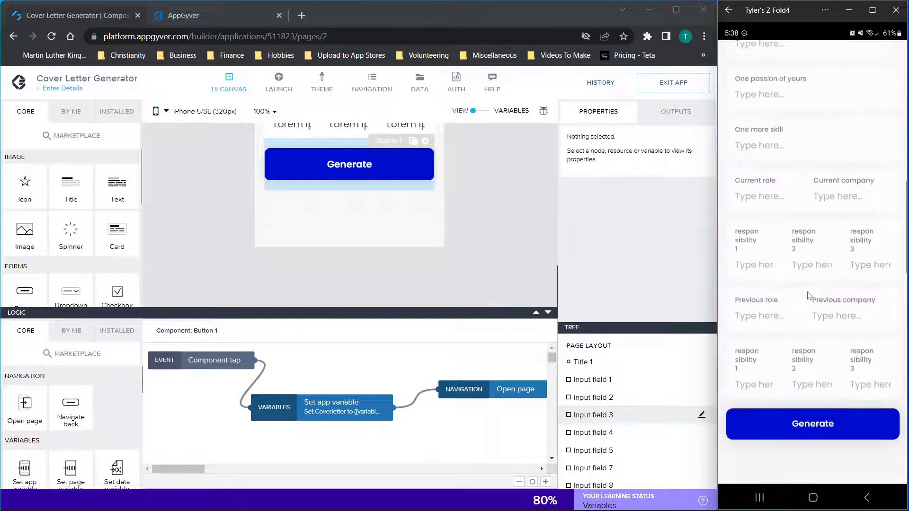
pyautogui.click(837, 413)
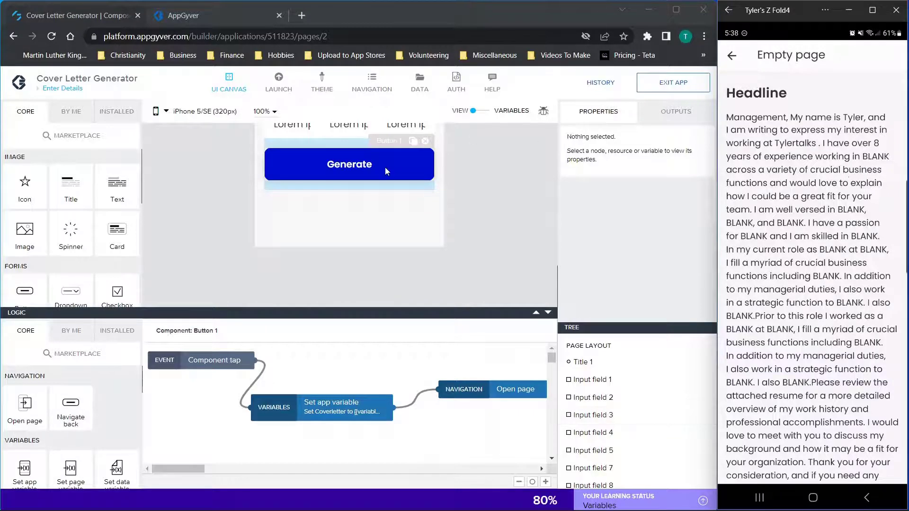
# Reopen the assigned value formula of the Generate button's Set app variable node.
pyautogui.scroll(10, 385, 167)
pyautogui.scroll(3, 385, 167)
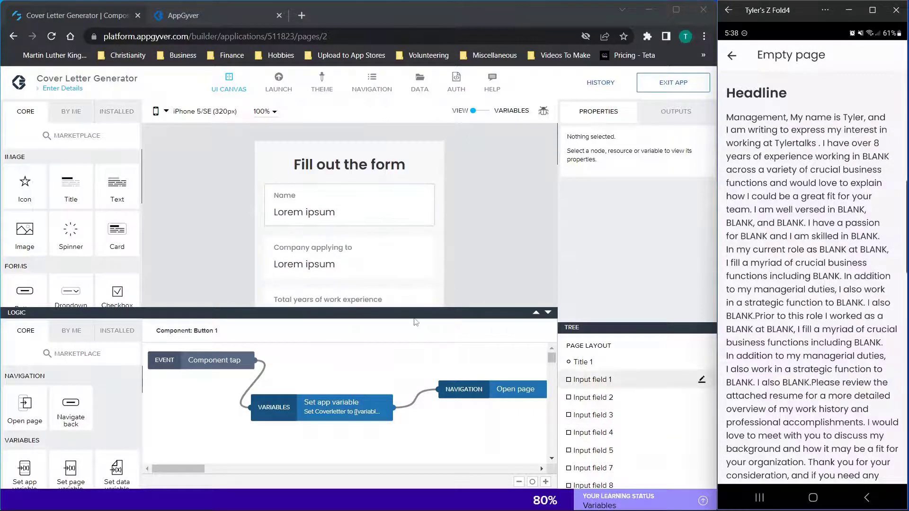
pyautogui.scroll(-10, 510, 252)
pyautogui.scroll(-1, 510, 252)
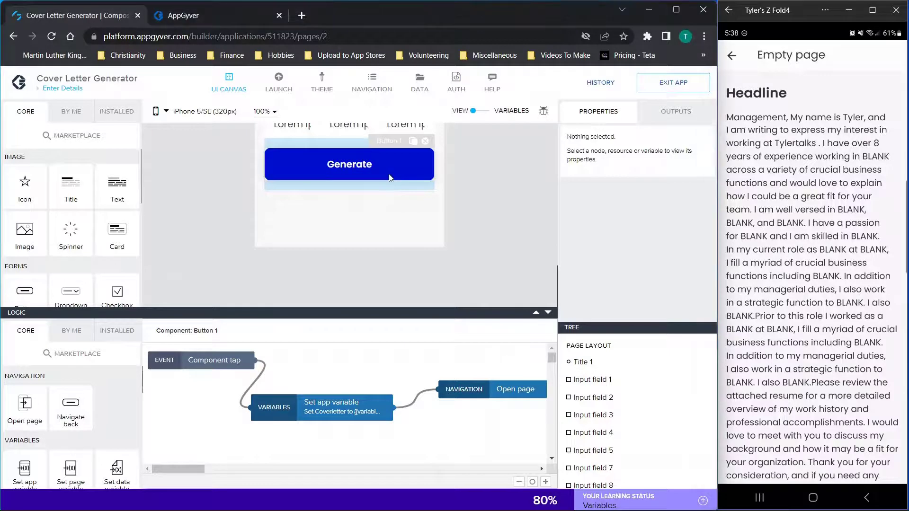
pyautogui.click(395, 171)
pyautogui.click(348, 419)
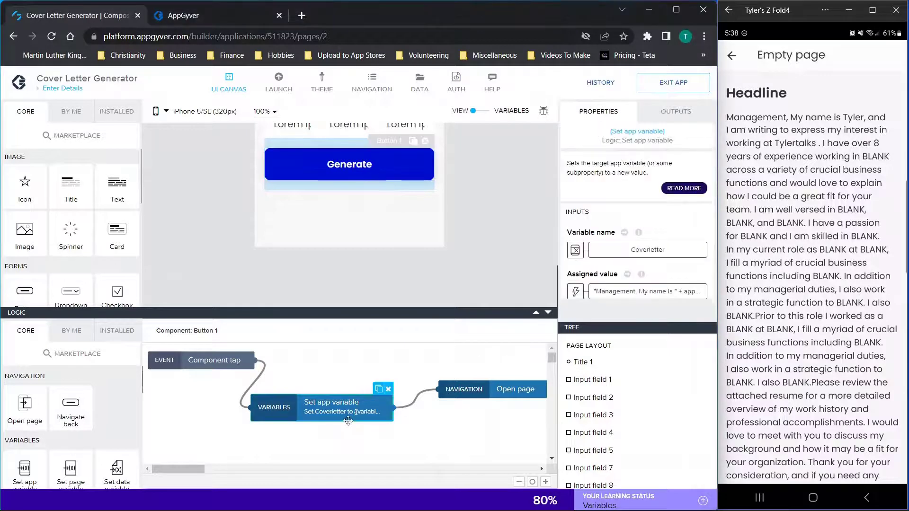
pyautogui.click(630, 291)
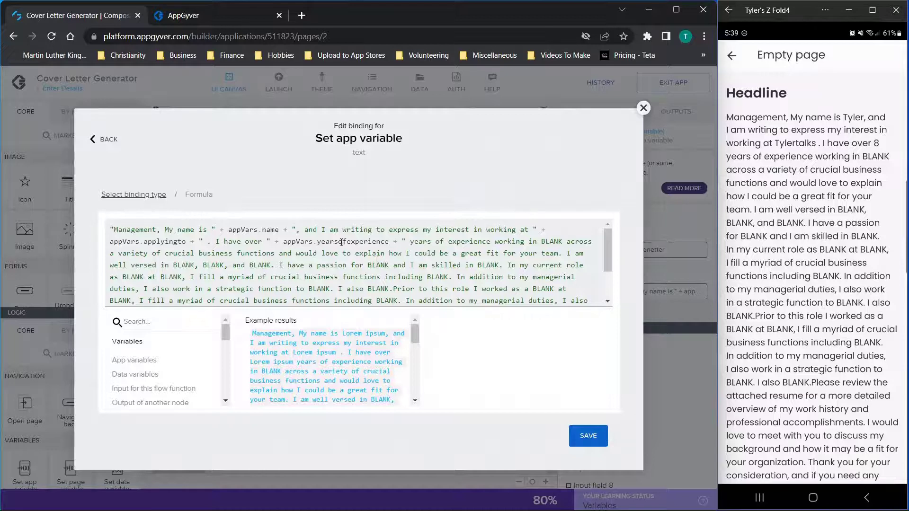
# End the text string after "I am well versed in" with a quotation mark, add a plus sign, and delete the BLANK that follows.
pyautogui.scroll(-2, 341, 242)
pyautogui.moveTo(429, 227); pyautogui.dragTo(448, 230)
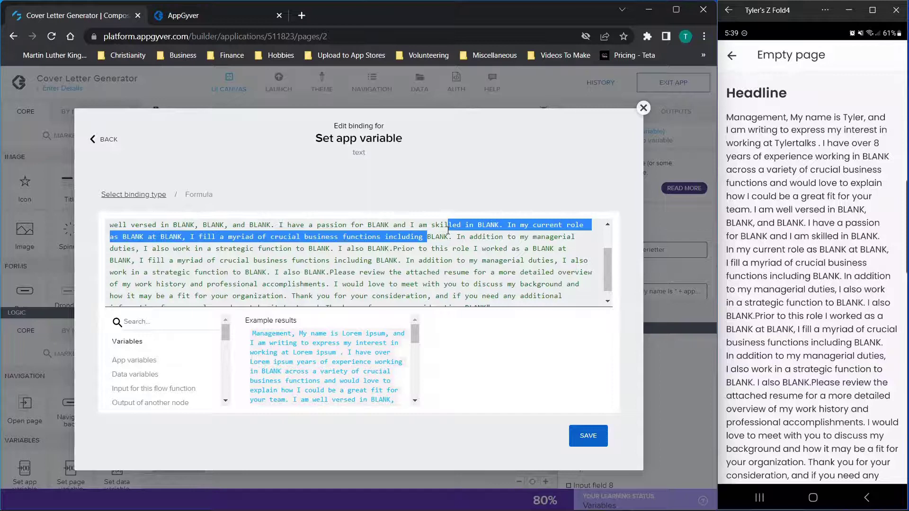
pyautogui.click(448, 236)
pyautogui.scroll(2, 428, 238)
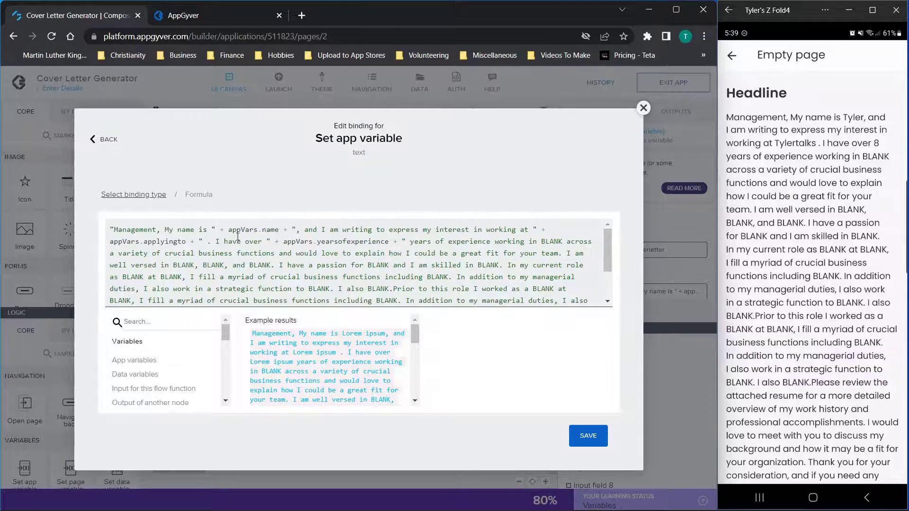
pyautogui.click(174, 264)
pyautogui.write('" ')
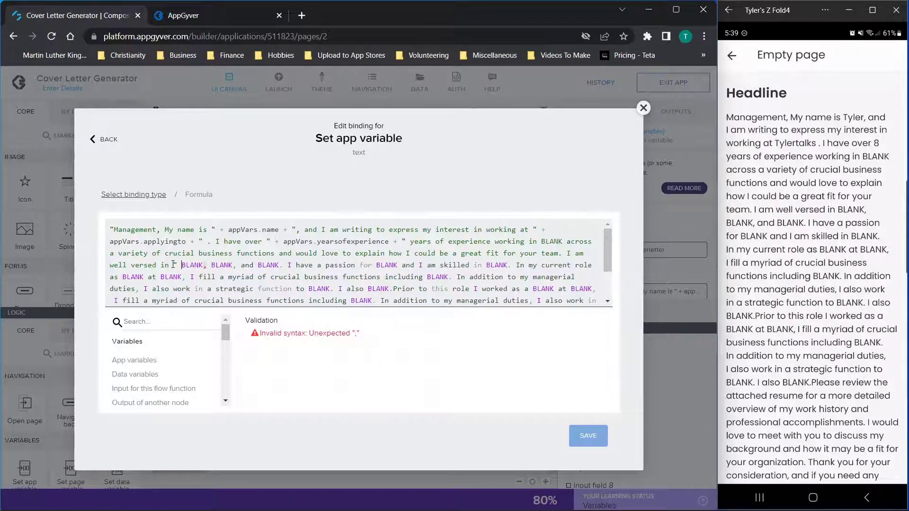
pyautogui.write('+')
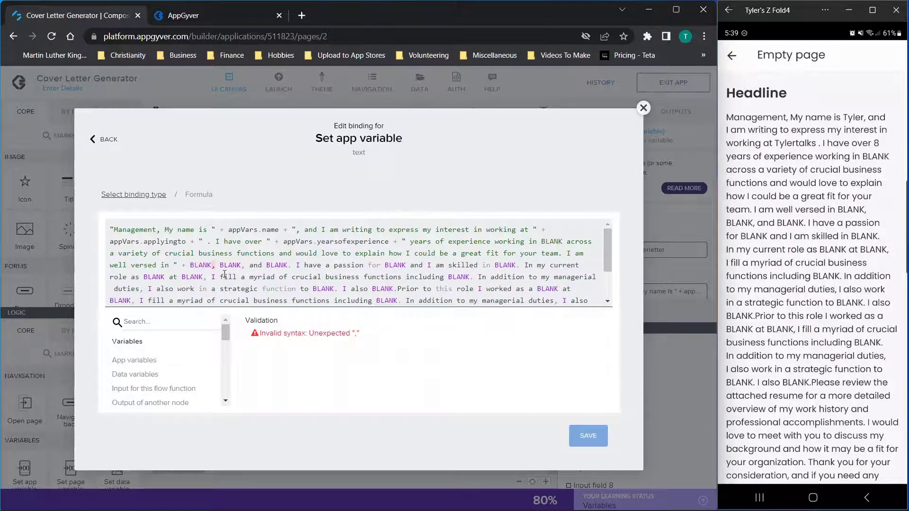
pyautogui.press('Delete')
pyautogui.press('Delete')
pyautogui.press('Delete')
pyautogui.press('Delete')
pyautogui.press('Delete')
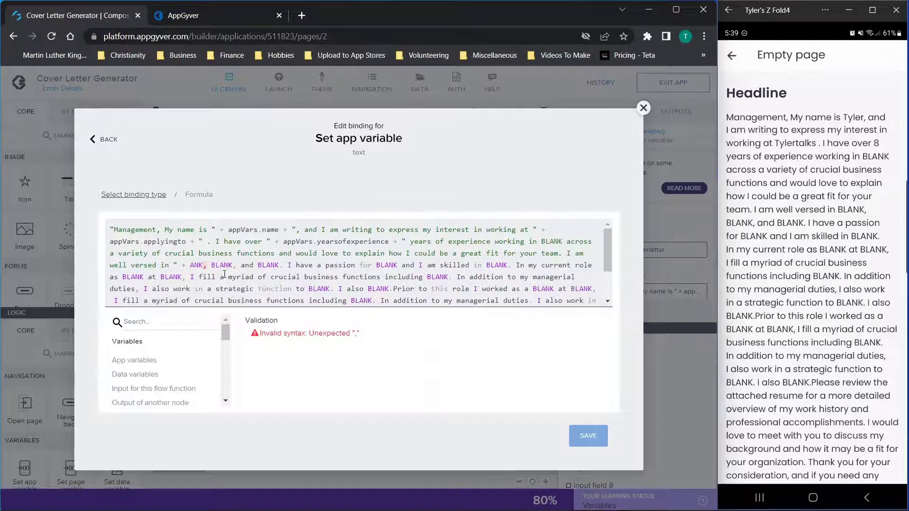
# Insert appVars.Coverletter after "well versed in" and join it to the remaining text with a plus sign and an opening quotation mark.
pyautogui.click(116, 360)
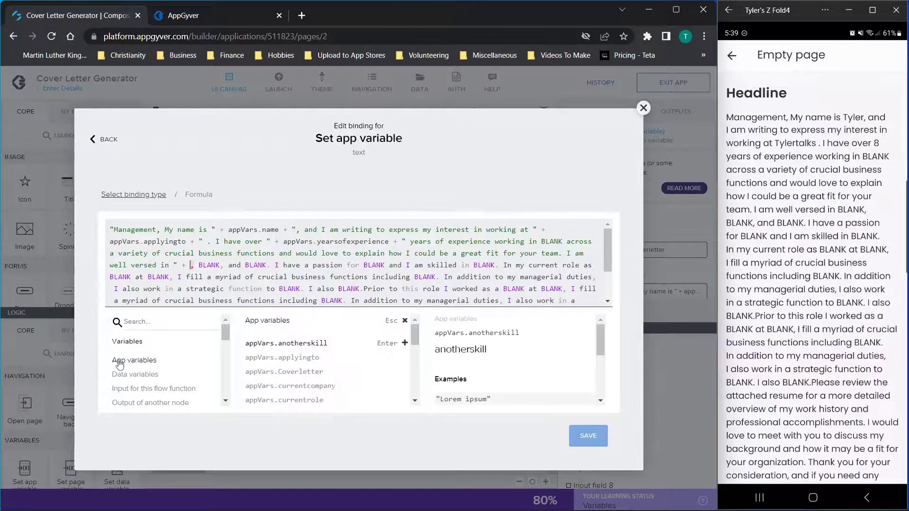
pyautogui.click(298, 373)
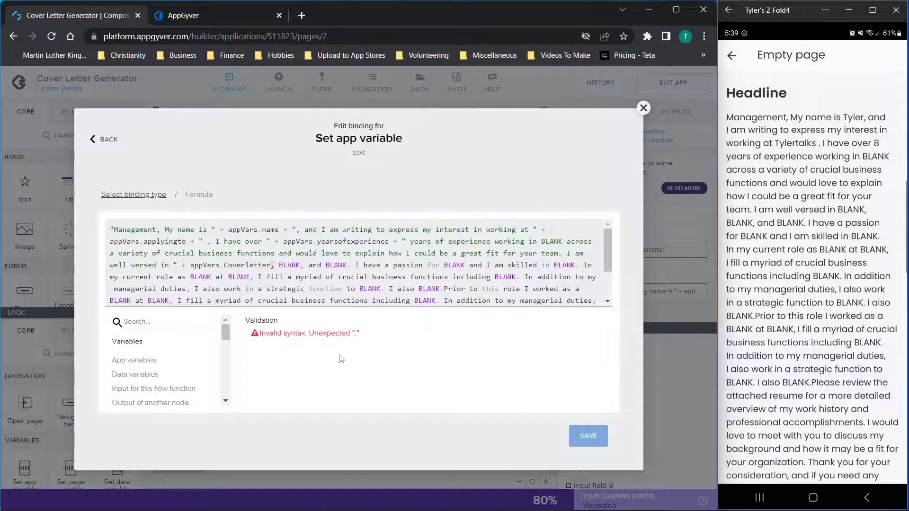
pyautogui.write('+ ')
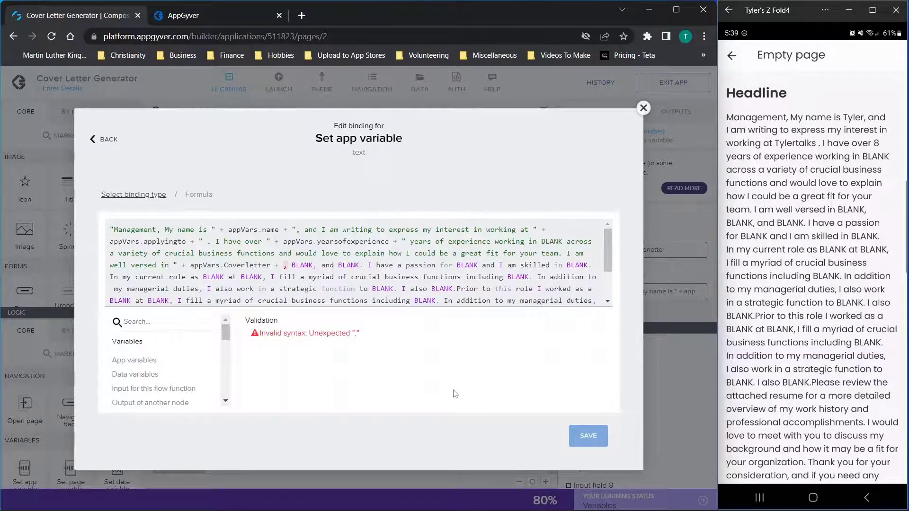
pyautogui.write('"')
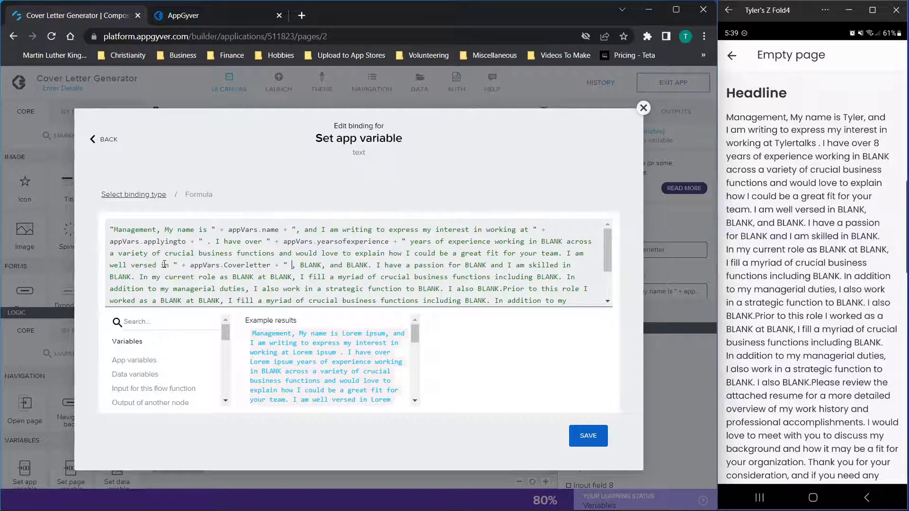
pyautogui.moveTo(136, 262); pyautogui.dragTo(430, 288)
pyautogui.click(274, 264)
pyautogui.click(430, 289)
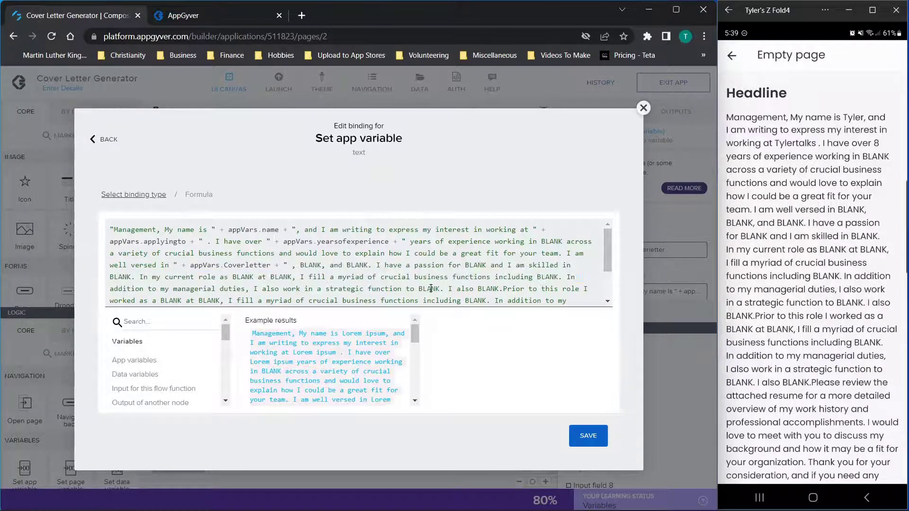